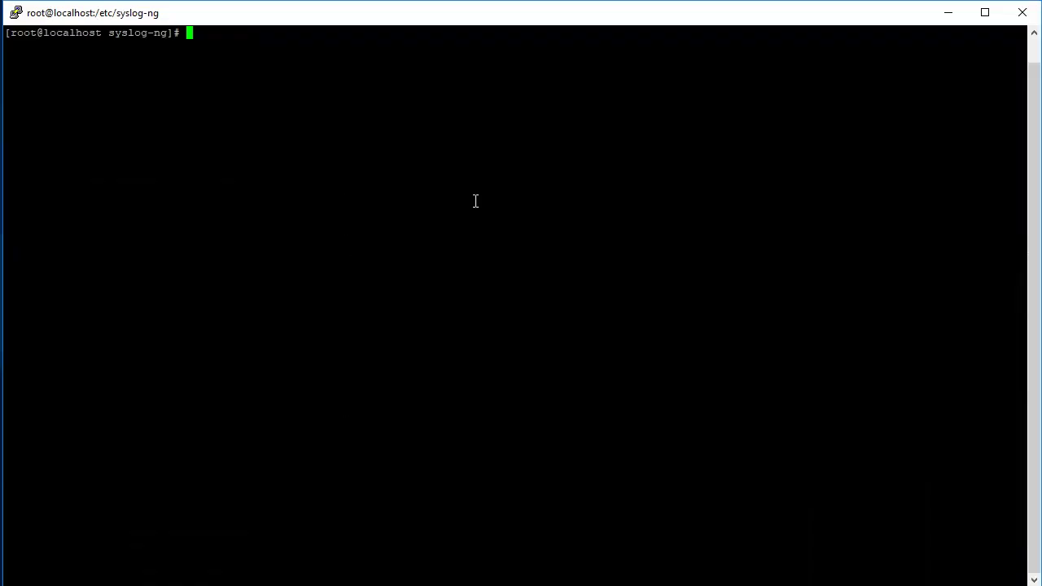
Open /etc/syslog-ng.conf in vi, using Tab completion for the file name
type("vi /etc/")
key("BackSpace")
key("BackSpace")
key("BackSpace")
key("BackSpace")
key("BackSpace")
type("sys")
key("Tab")
key("Return")
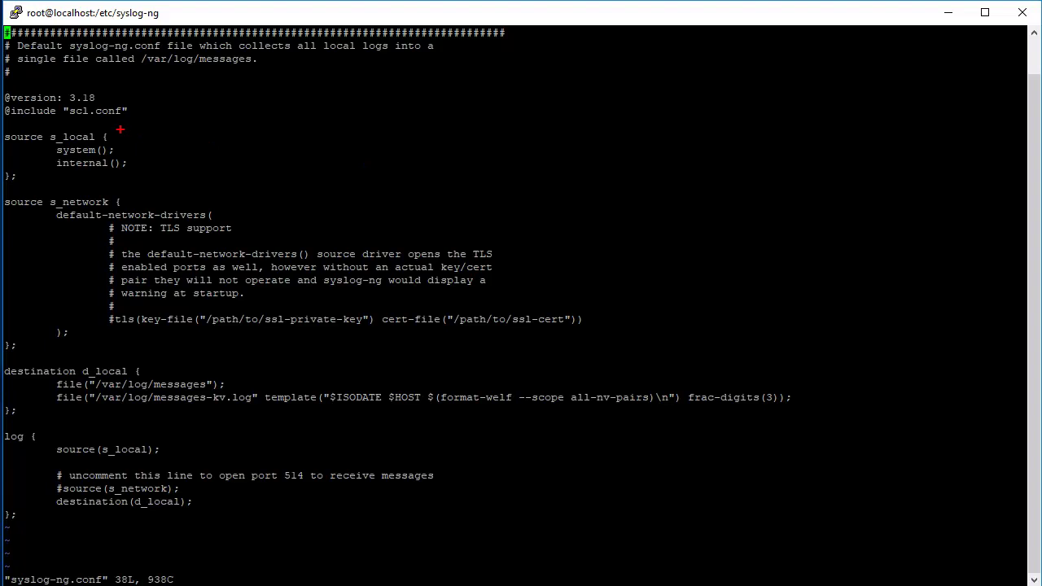
Annotate the s_local, s_network, d_local and log blocks with the screen pen, then clear the marks
mouse_move(140, 140)
left_mouse_down()
mouse_move(174, 190)
mouse_move(130, 187)
left_mouse_up()
mouse_move(559, 197)
left_mouse_down()
mouse_move(572, 252)
mouse_move(605, 298)
mouse_move(526, 355)
left_mouse_up()
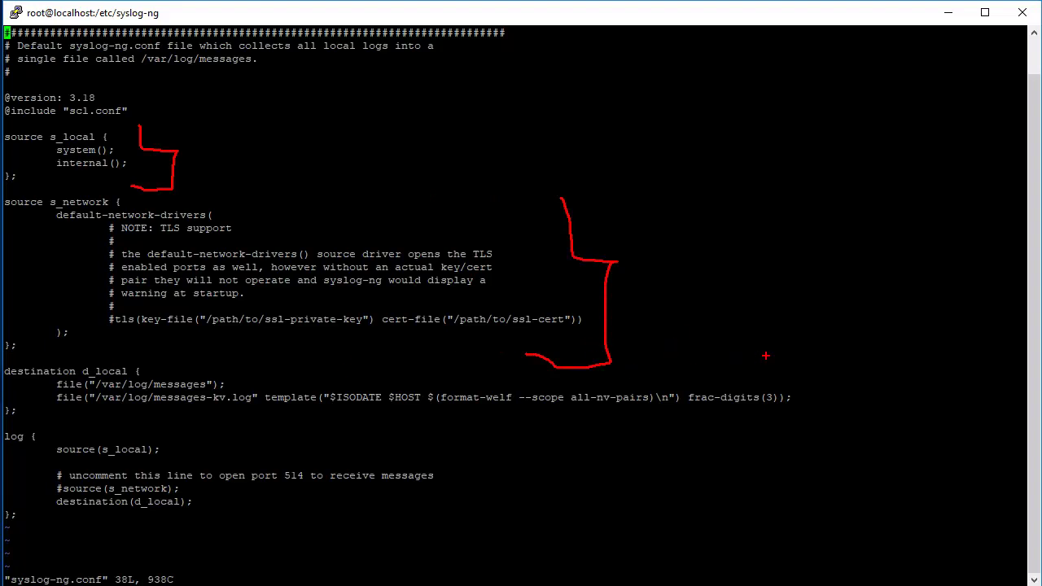
left_click_drag(816, 353, 777, 423)
mouse_move(94, 429)
left_mouse_down()
mouse_move(108, 501)
mouse_move(70, 523)
left_mouse_up()
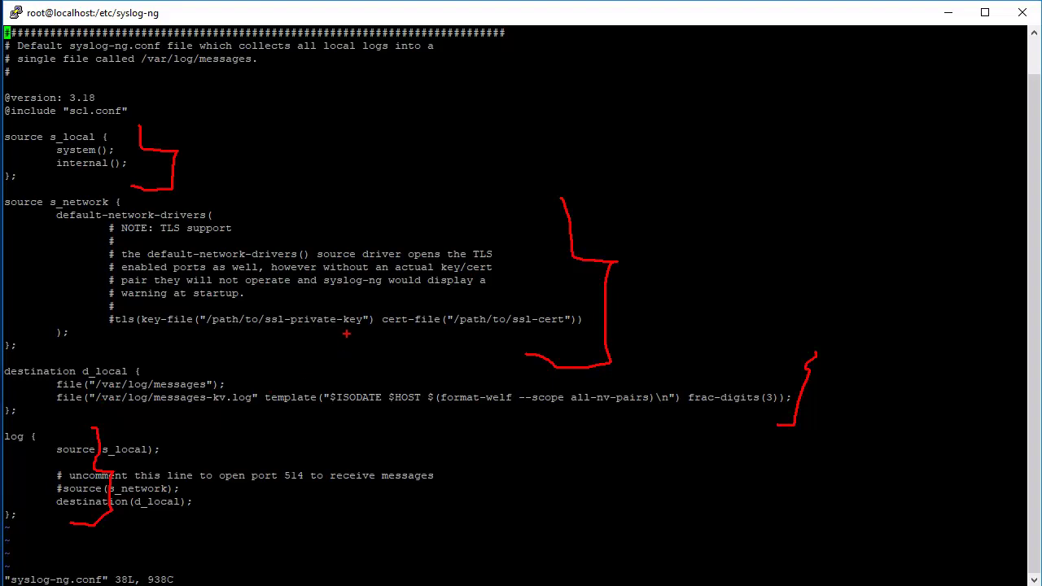
key("Escape")
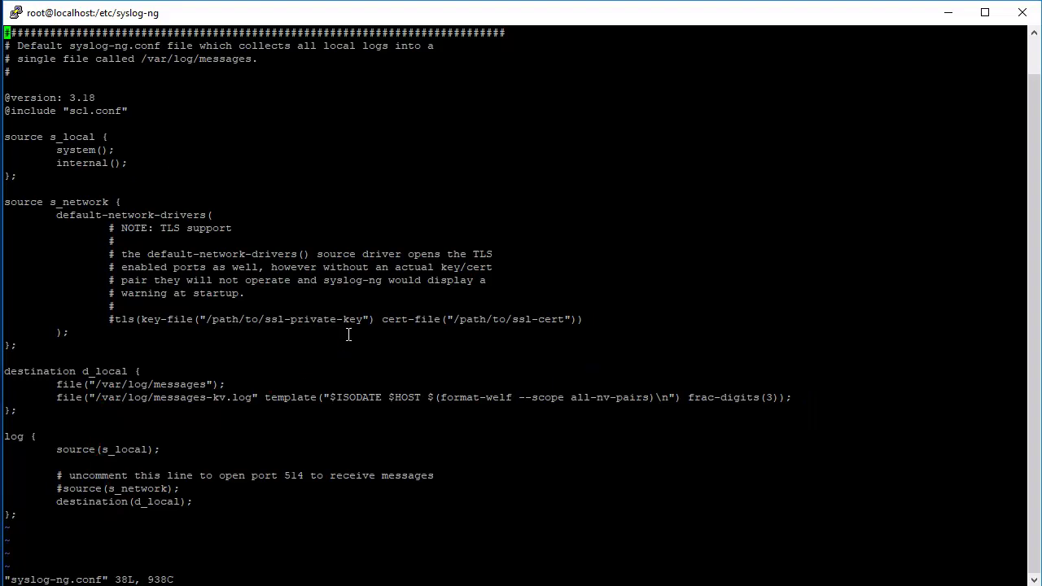
Re-mark the s_local block, its system() line and the s_network TLS comment
key("ctrl+2")
left_click_drag(150, 122, 170, 186)
mouse_move(110, 146)
left_mouse_down()
mouse_move(200, 112)
mouse_move(115, 148)
mouse_move(222, 142)
mouse_move(150, 162)
mouse_move(186, 170)
left_mouse_up()
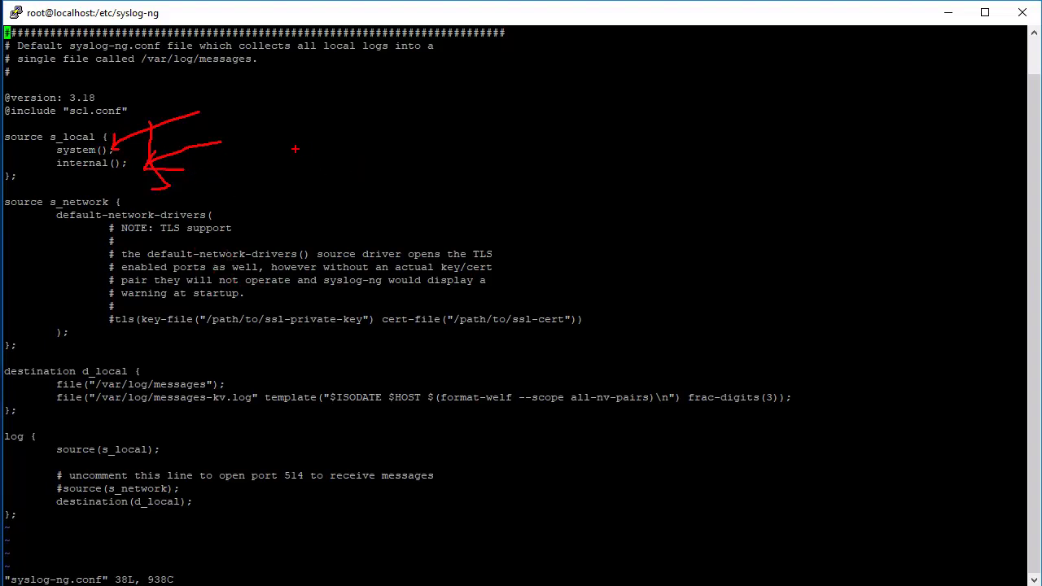
mouse_move(544, 181)
left_mouse_down()
mouse_move(556, 256)
mouse_move(535, 313)
mouse_move(443, 338)
left_mouse_up()
Delete the original s_network source block with 5dd and dd
key("Escape")
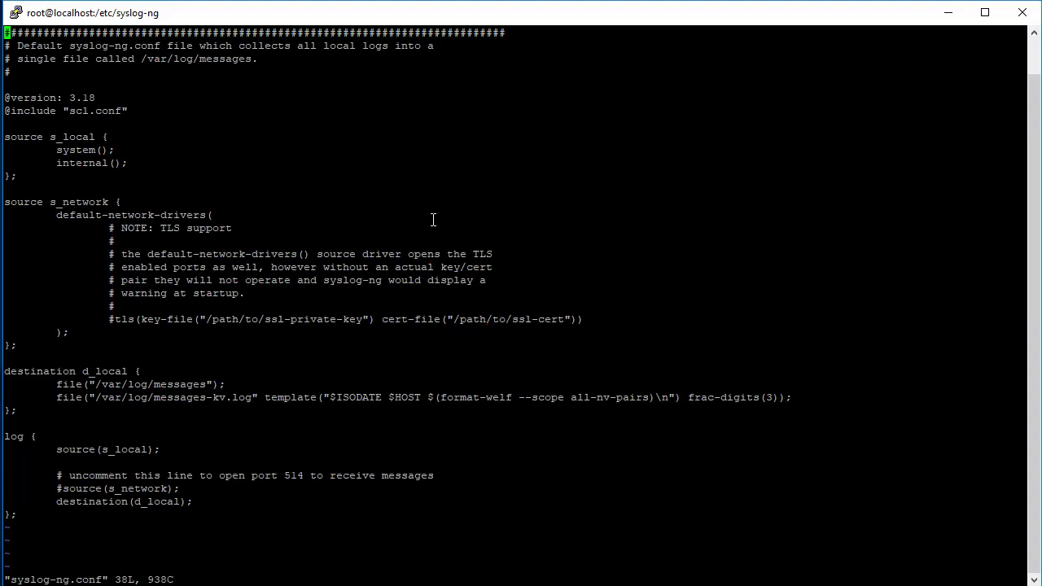
key("Down")
key("Down")
key("Down")
key("Down")
key("Down")
key("Down")
key("Down")
key("Down")
key("Down")
key("Down")
key("Down")
key("Down")
key("Down")
key("Down")
key("Up")
key("5")
key("d")
key("d")
key("d")
key("d")
key("d")
key("d")
key("d")
key("d")
key("d")
key("d")
key("d")
key("d")
key("d")
key("d")
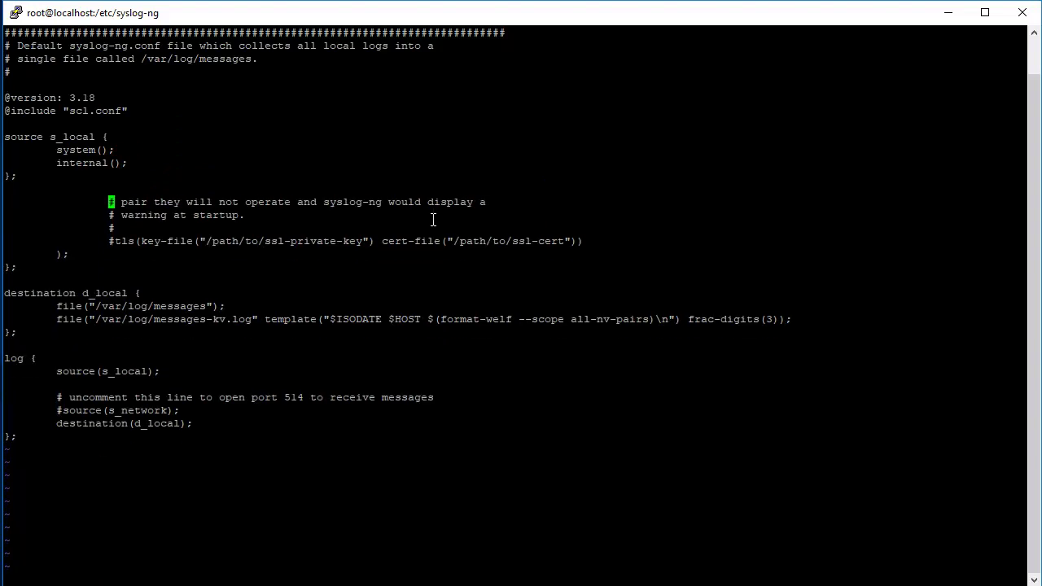
key("d")
key("d")
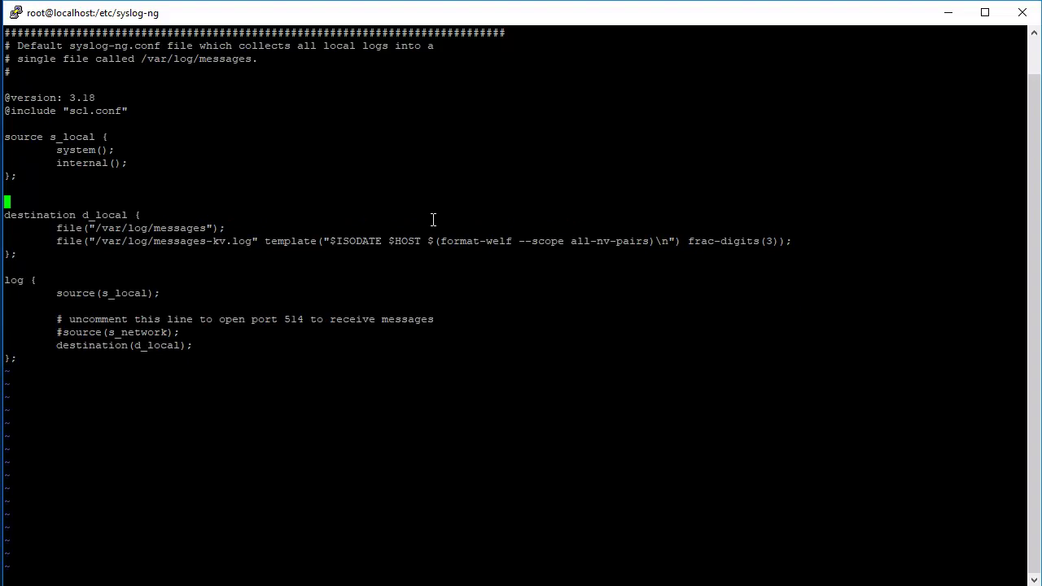
Insert an empty 'source s_network{ };' skeleton with a blank line inside
key("O")
key("Return")
key("Up")
type("source ")
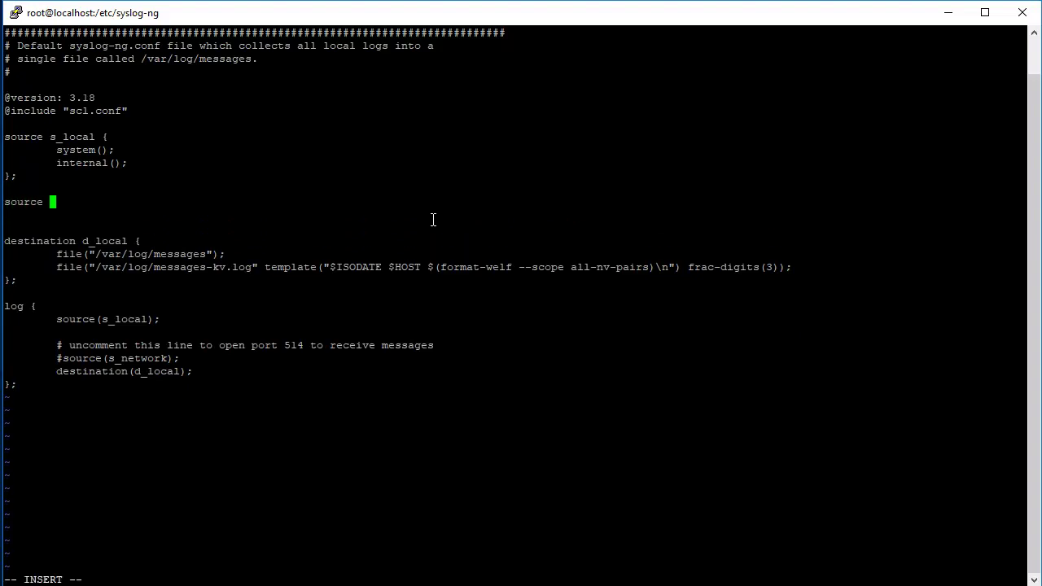
type("s")
type("_network{")
key("Return")
key("Return")
type("};")
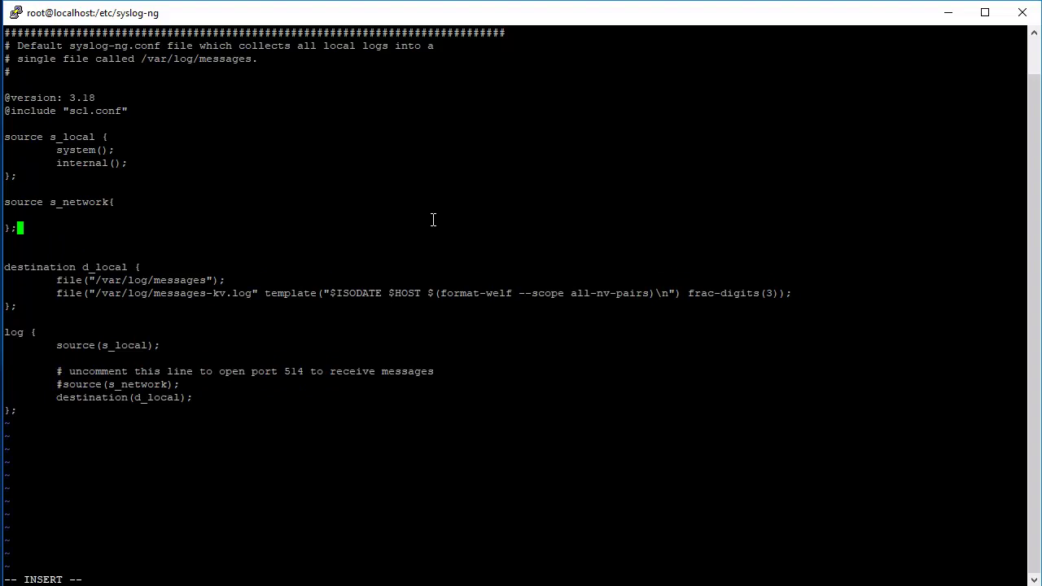
key("Up")
key("Up")
key("Down")
Add the indented line 'udp ( ip(0.0.0.0) port(514));' inside s_network
key("Tab")
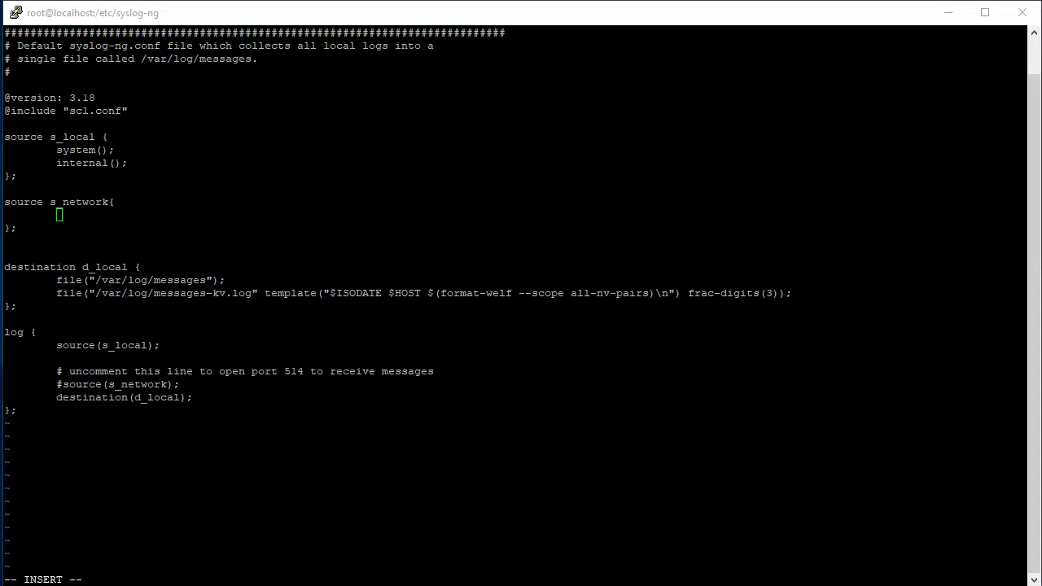
left_click(750, 301)
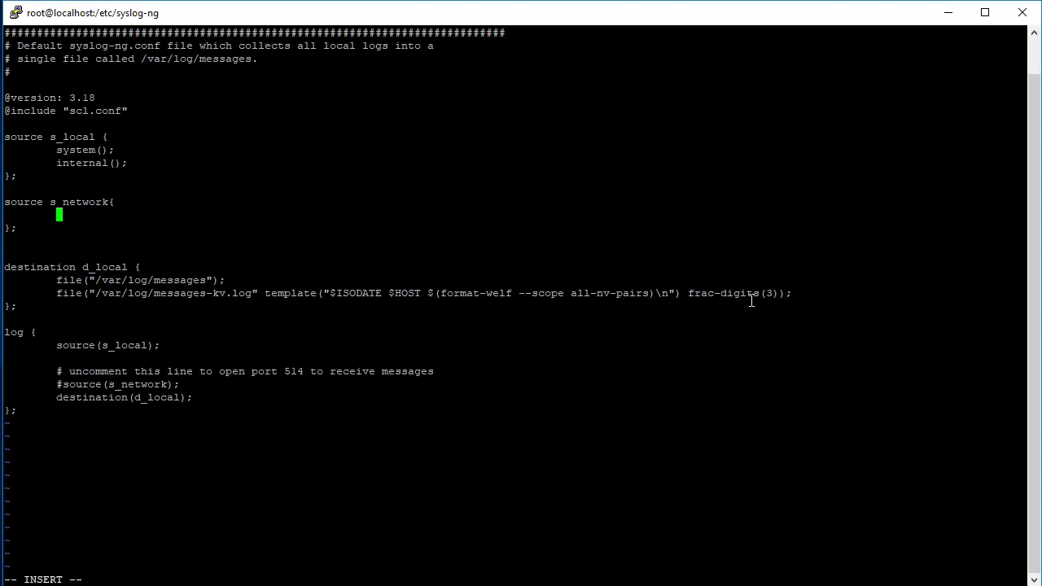
type("udp (ip")
key("BackSpace")
type("ip(0.0.0.0) port(514);")
key("Left")
type(")")
key("Right")
Add a matching 'tcp ( ip(0.0.0.0) port(514));' line below the udp line
key("Return")
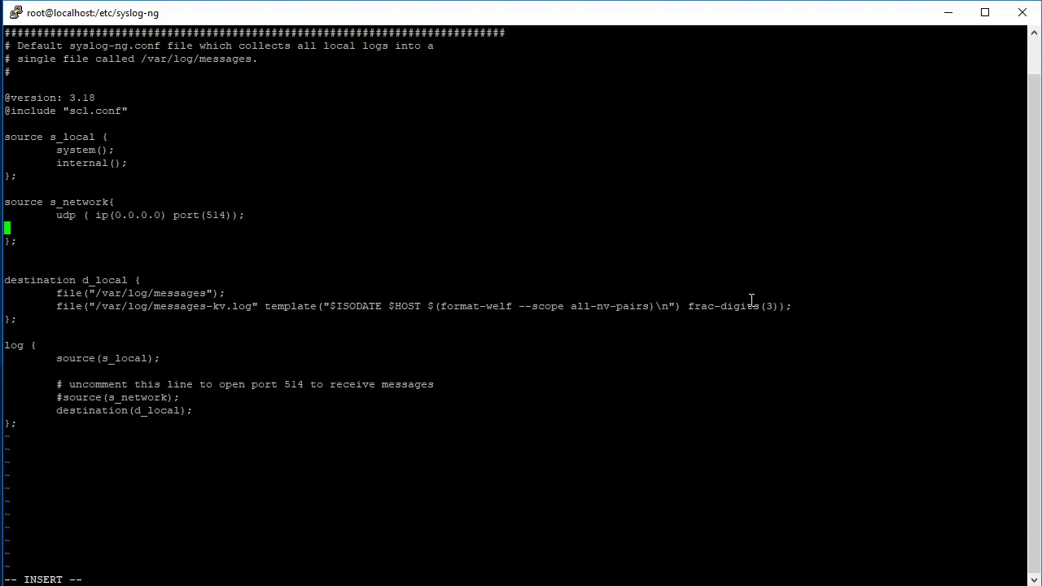
key("Tab")
type("tcp ( ip(0.0.0.0) port(514));")
Draw arrows at the udp and tcp lines and the s_network block, then leave insert mode
left_click_drag(247, 209, 422, 184)
mouse_move(246, 204)
left_mouse_down()
mouse_move(269, 213)
mouse_move(246, 213)
mouse_move(296, 209)
left_mouse_up()
left_click_drag(254, 236, 397, 238)
left_click_drag(251, 237, 304, 247)
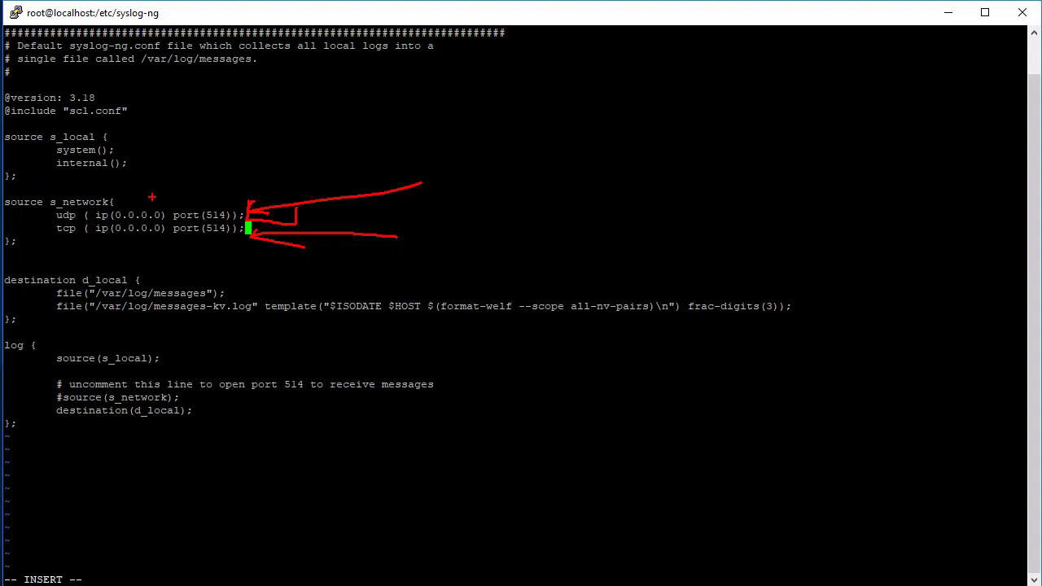
left_click_drag(150, 202, 206, 137)
left_click_drag(144, 195, 169, 208)
key("Escape")
key("Escape")
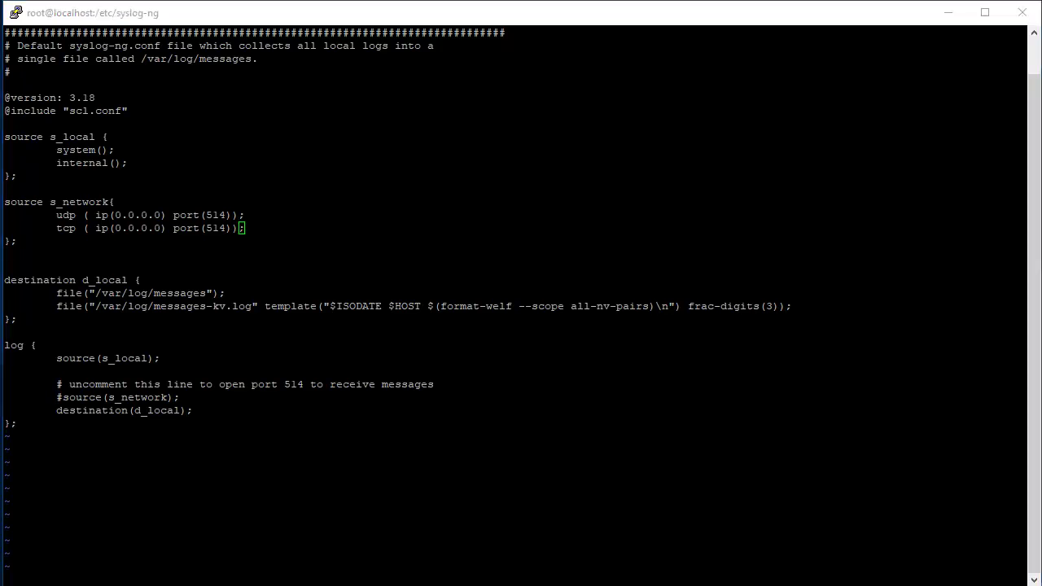
left_click(599, 294)
Add a 'source s_file' block containing file("/tmp/input");
key("Down")
key("Down")
type("o")
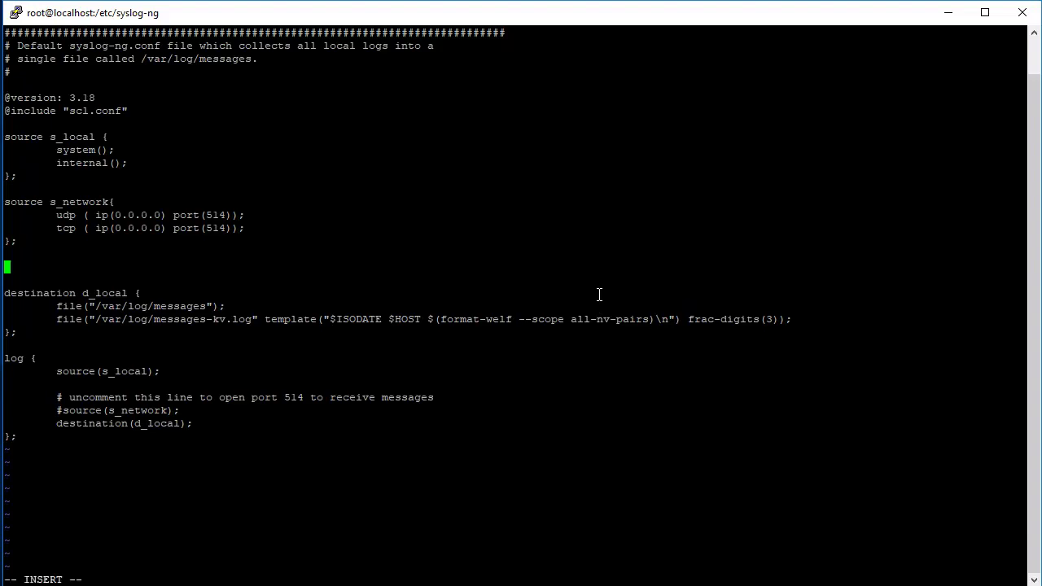
type("source s_file{}")
key("Left")
key("Return")
key("Return")
key("Up")
key("Tab")
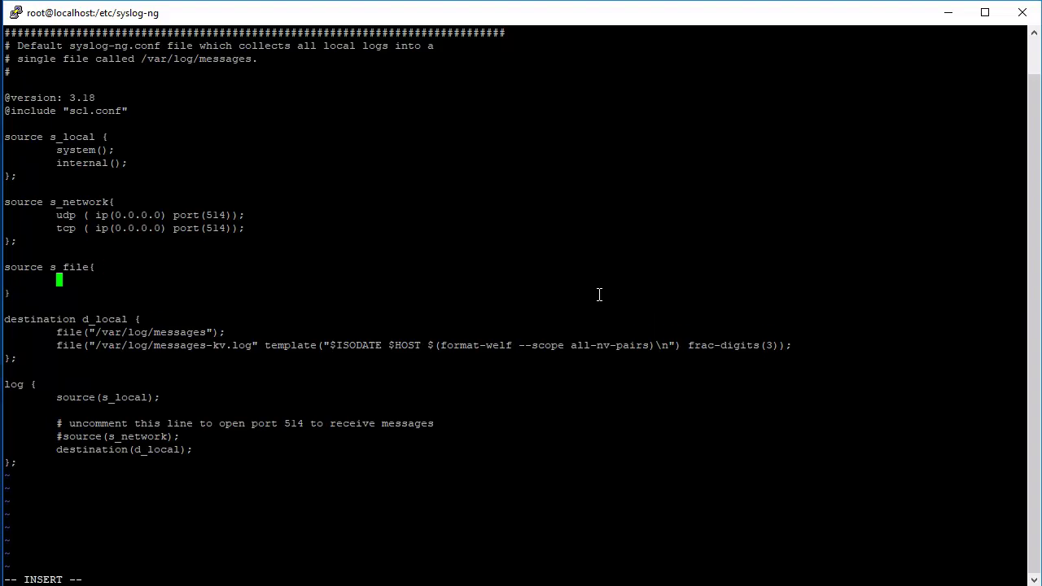
type("file(\"/tmp/input\");")
key("Escape")
Open two blank lines below the d_local destination
key("Down")
key("Down")
key("Down")
key("Down")
key("Down")
key("Down")
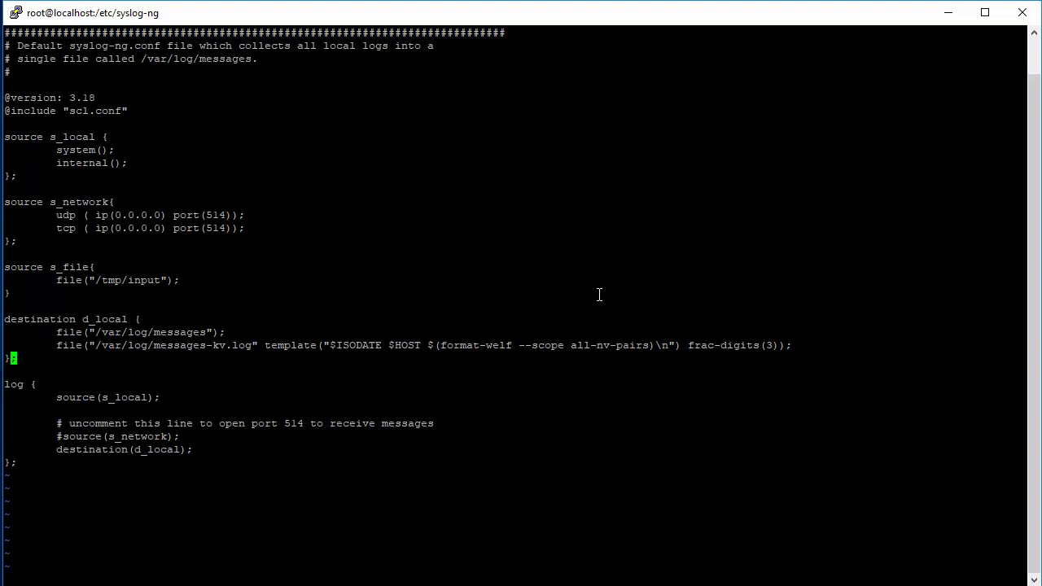
key("o")
key("Return")
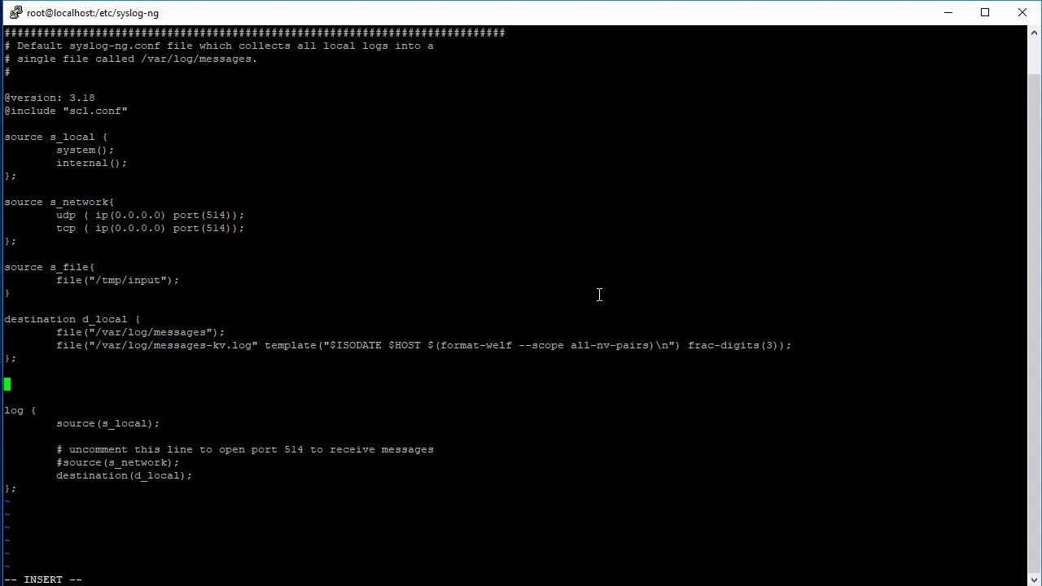
Create the d_es destination block holding an empty elasticsearch2( ); call
type("destination ")
type("d_l")
type("s")
type("{")
key("Return")
key("Return")
key("Return")
type("};")
key("Up")
key("Up")
key("Tab")
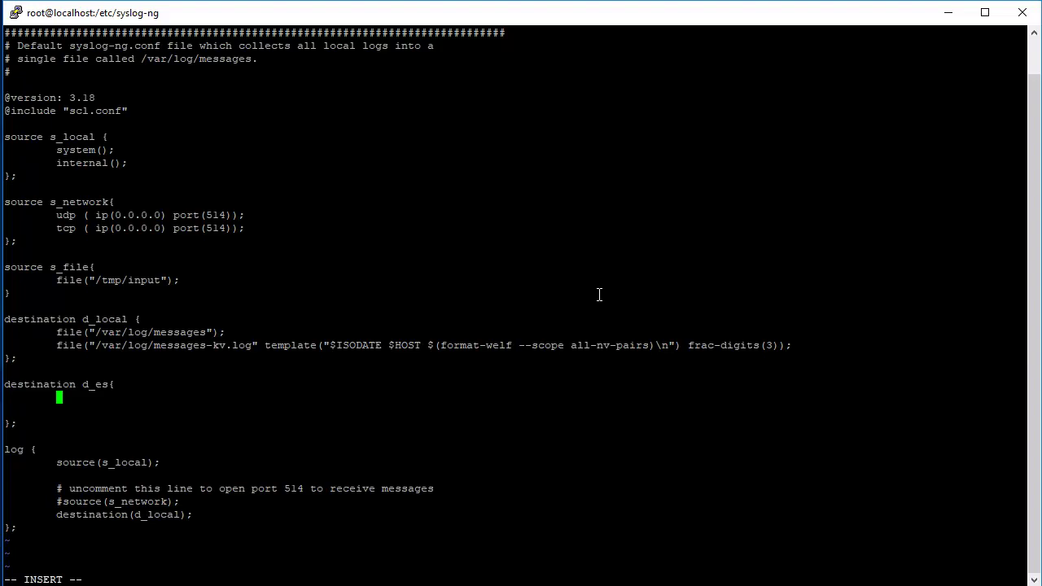
type("elasticsearch2();")
key("Left")
key("Left")
key("Return")
key("Return")
key("Return")
key("Return")
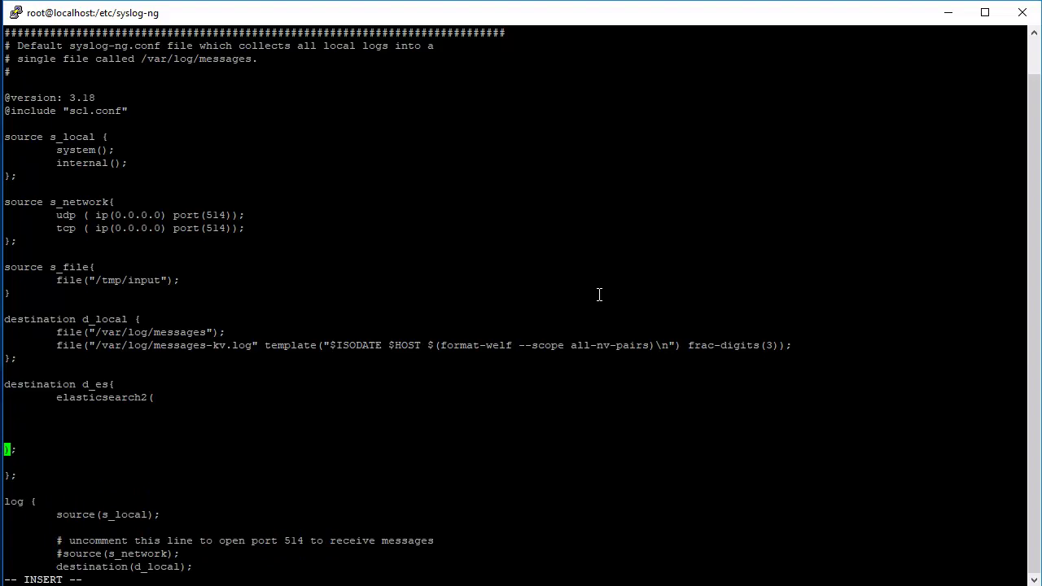
key("Tab")
key("Up")
key("Up")
key("Tab")
key("Tab")
Fill elasticsearch2 with client-lib-dir("/usr/share/elasticsearch/lib/"), client-mode("http") and index("syslog-ng")
type("client-lib-dir(\"")
type("/usr/share/e")
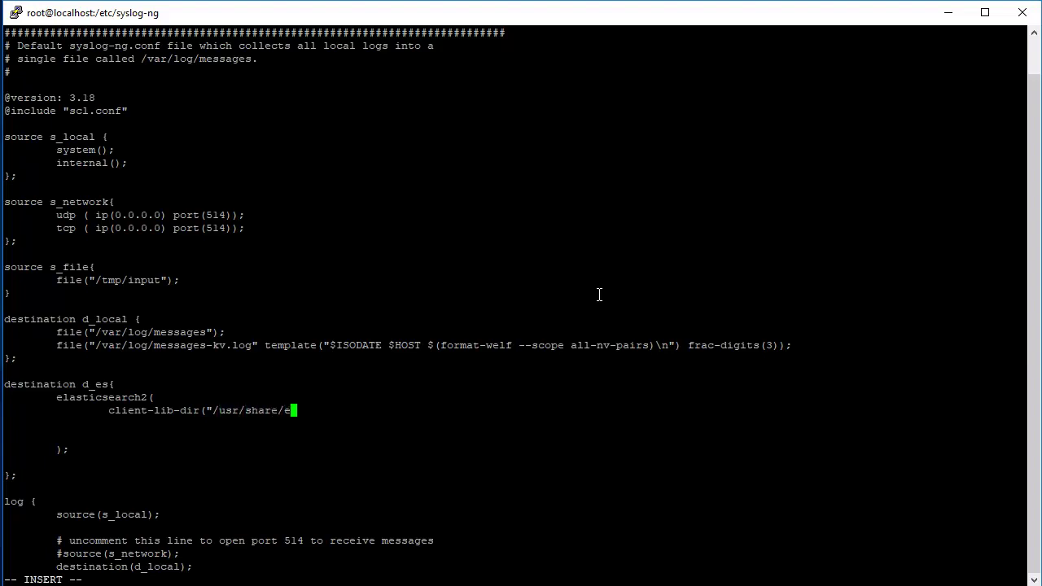
type("lasticsearch/lib/")
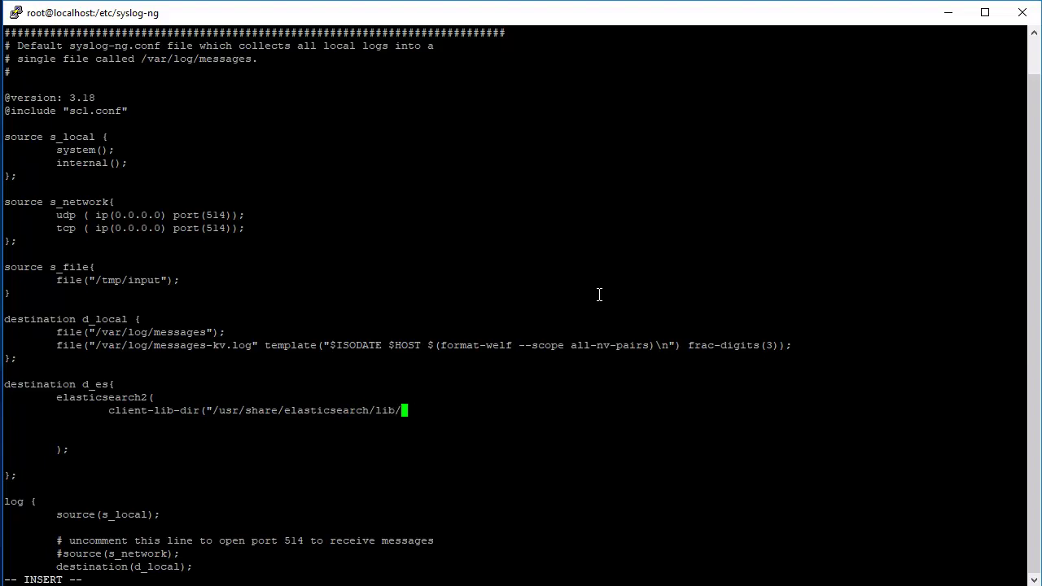
type("\")")
key("Return")
key("Tab")
key("Tab")
type("client-")
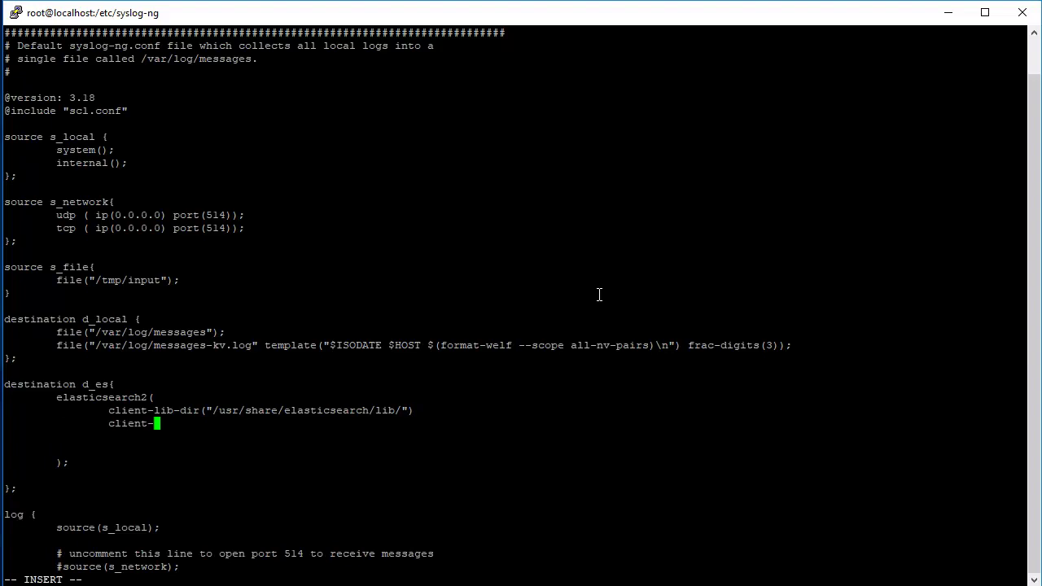
type("mode(\"http\")")
key("Return")
key("Tab")
key("Tab")
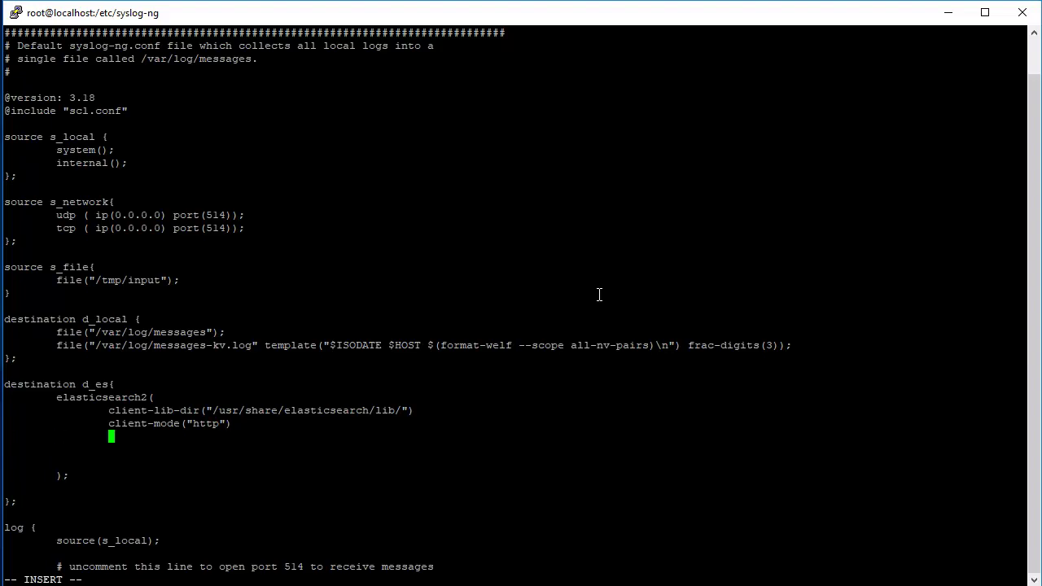
type("index(\"syslog-ng\")")
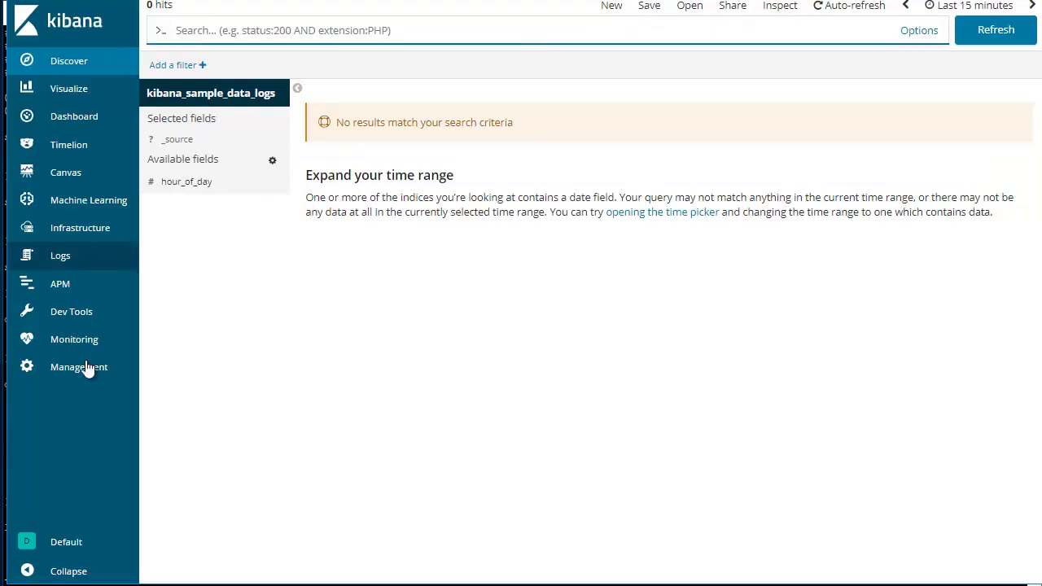
In Kibana Management, view Index Patterns, then Index Management, and select the kibana_sample_data_logs index name
left_click(85, 367)
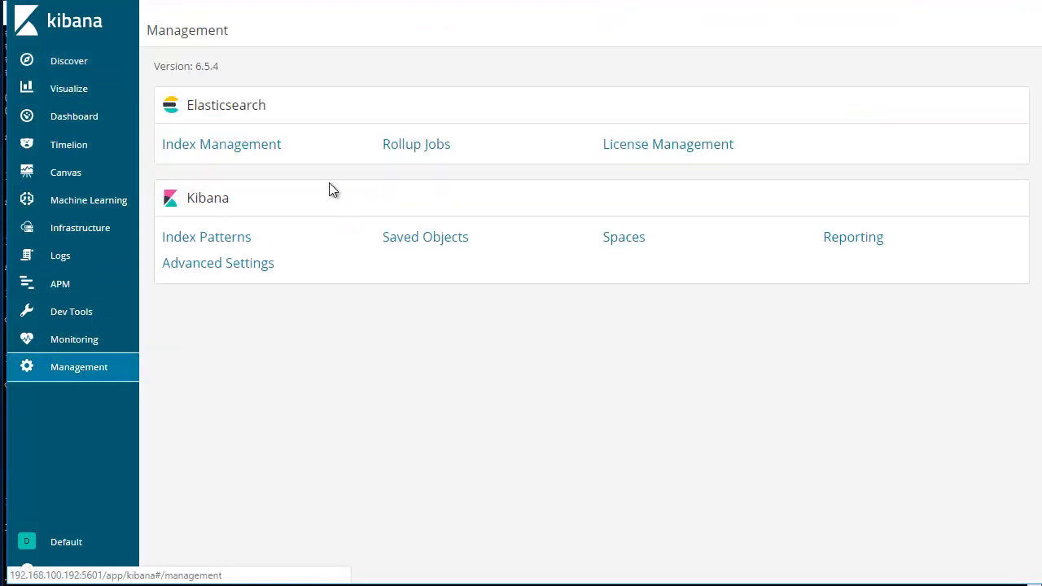
left_click(226, 239)
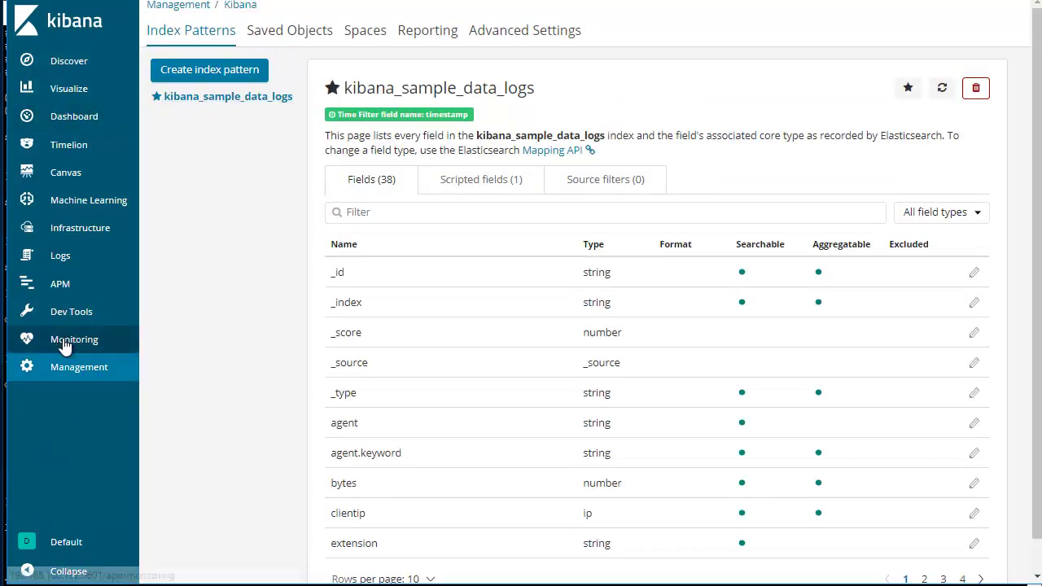
left_click(25, 367)
left_click(224, 145)
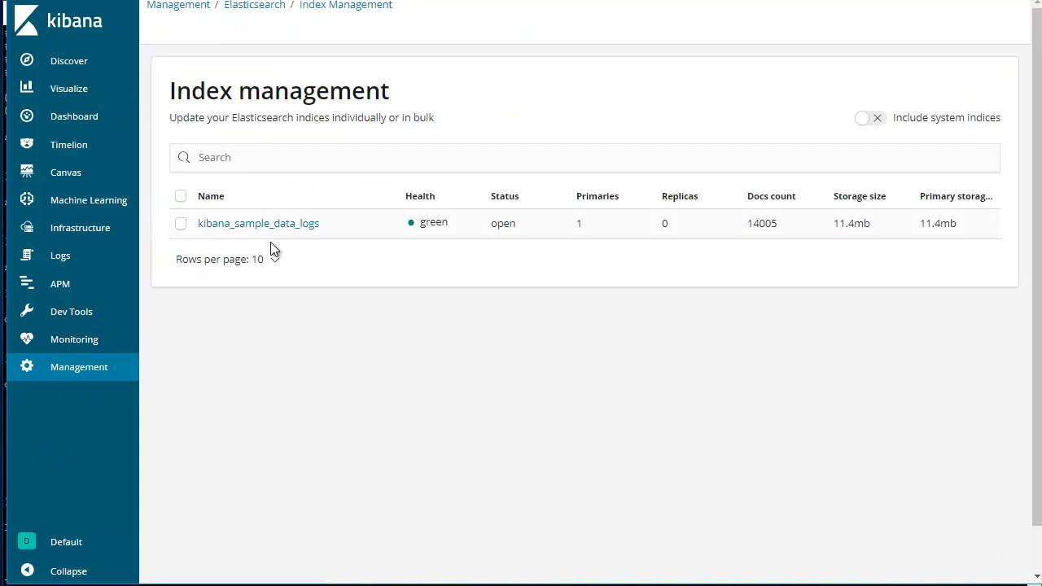
left_click_drag(322, 225, 186, 235)
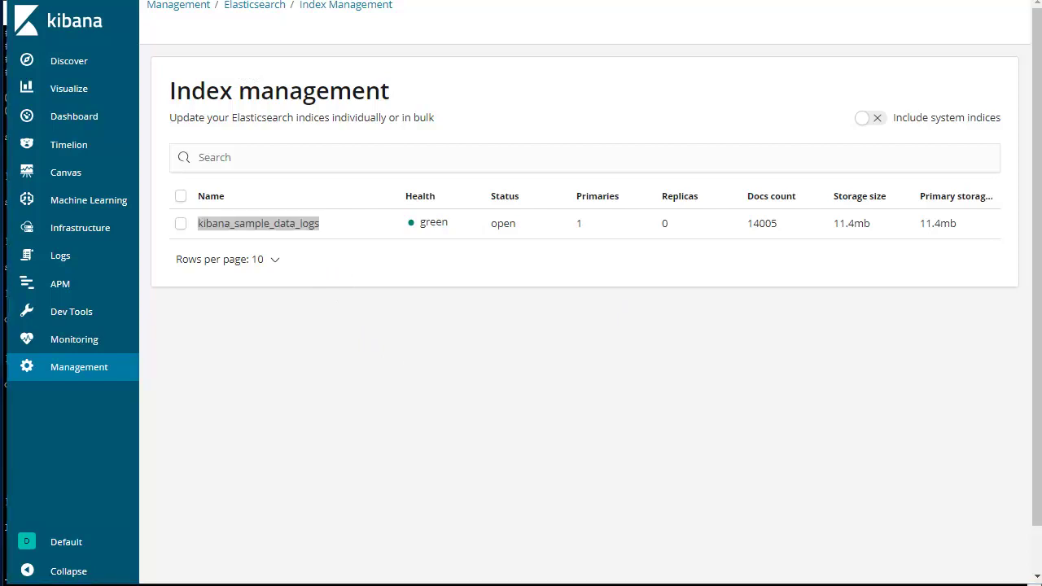
key("alt+Tab")
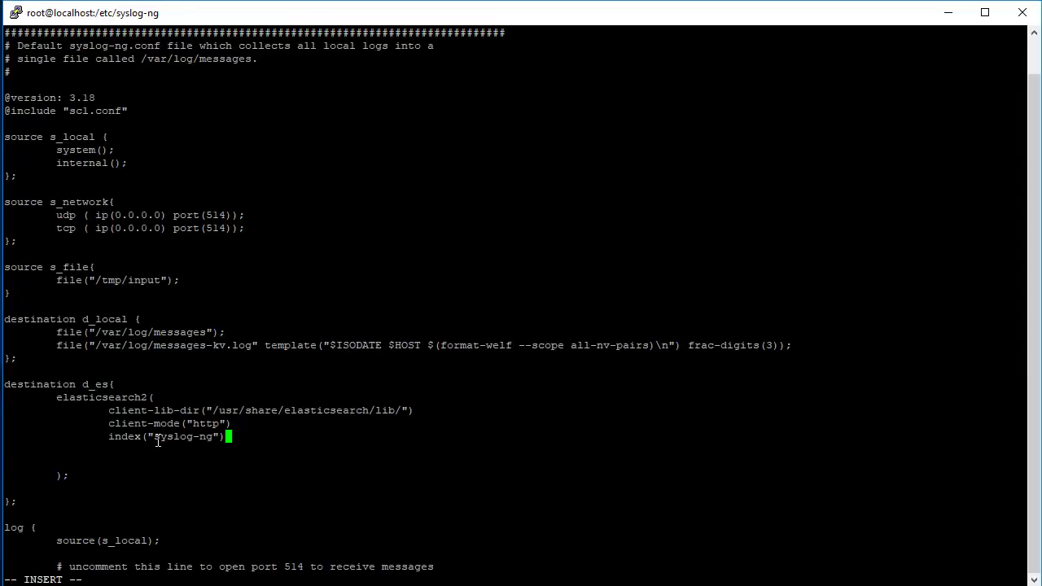
Add type("log") and cluster("syslog") lines below index("syslog-ng") in d_es
left_click_drag(154, 438, 213, 438)
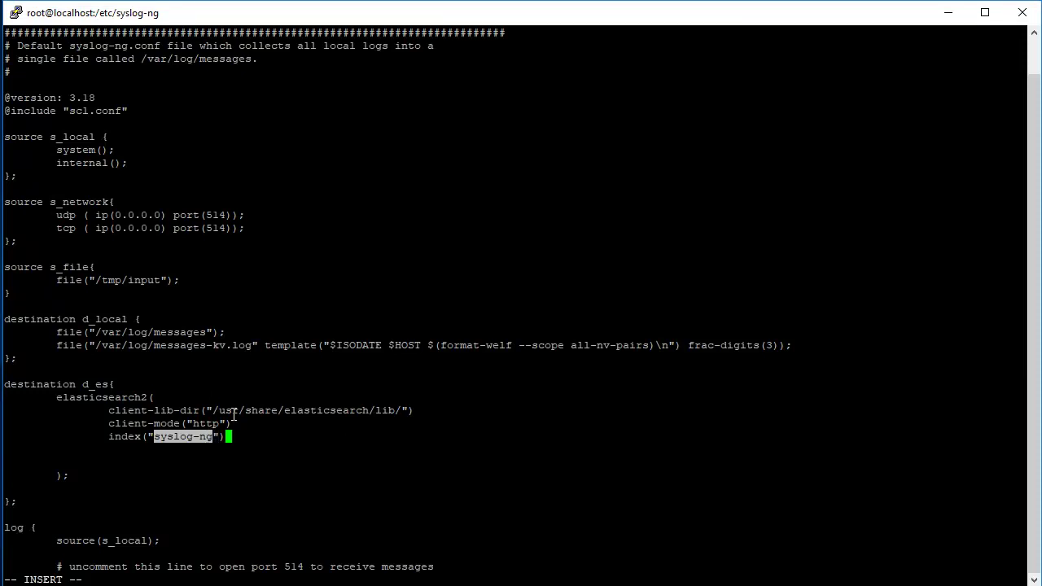
left_click(318, 433)
type(";")
key("BackSpace")
key("Return")
key("Tab")
key("Tab")
key("BackSpace")
type("type")
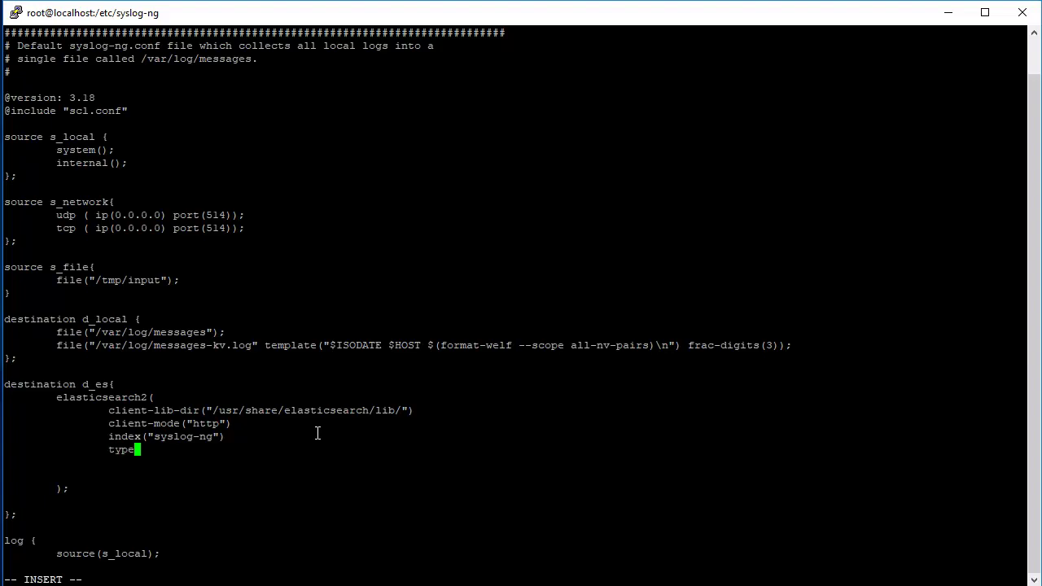
type("(\"log\")")
key("Return")
key("Tab")
Add the format-json template line and time-zone("MST") to the d_es destination
key("Tab")
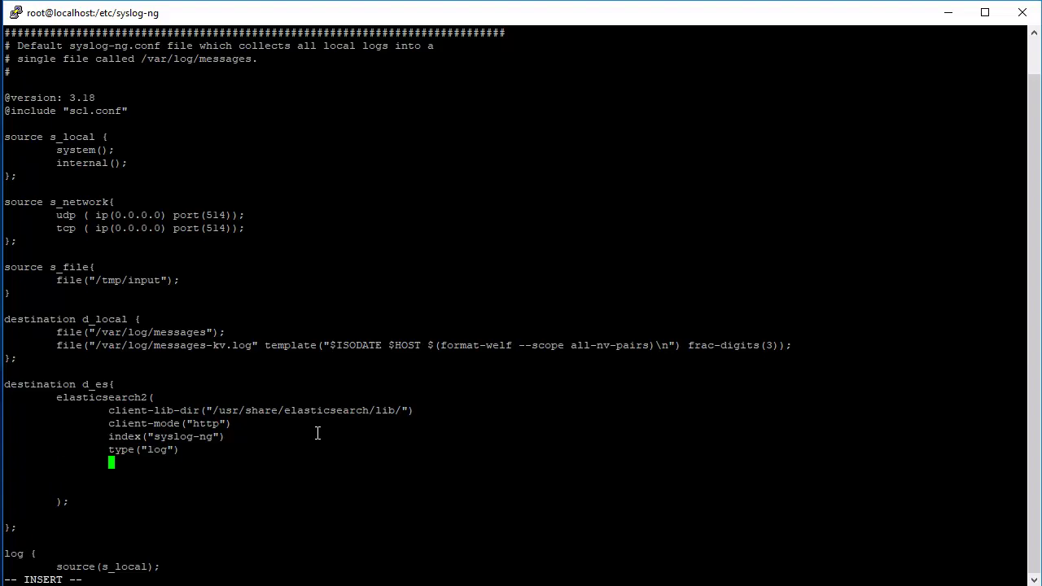
type("cluster(\"syslog\")")
key("Return")
key("Tab")
key("Tab")
type("template(\"")
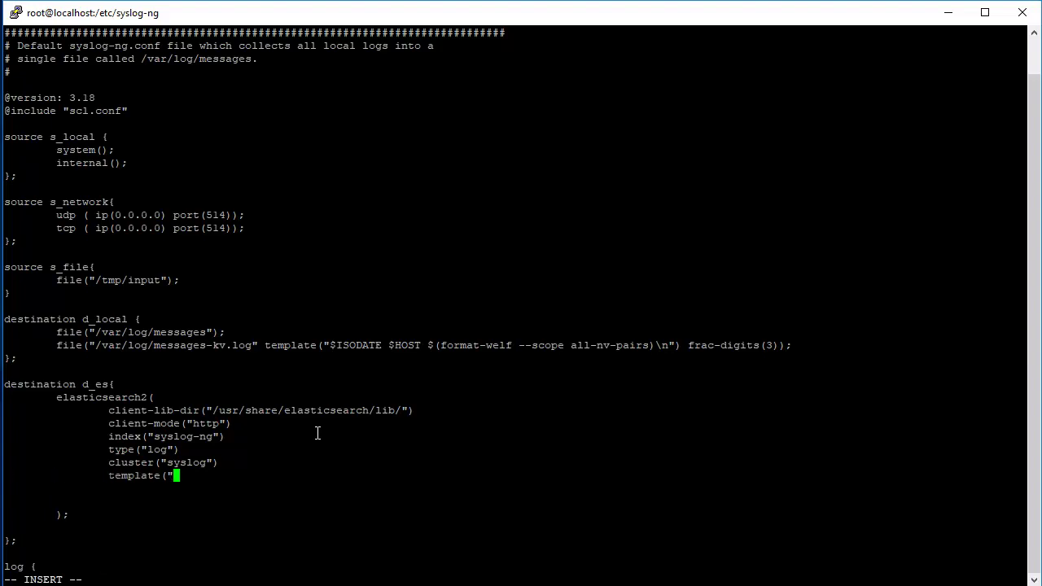
type("$(format-json --scope rfc3")
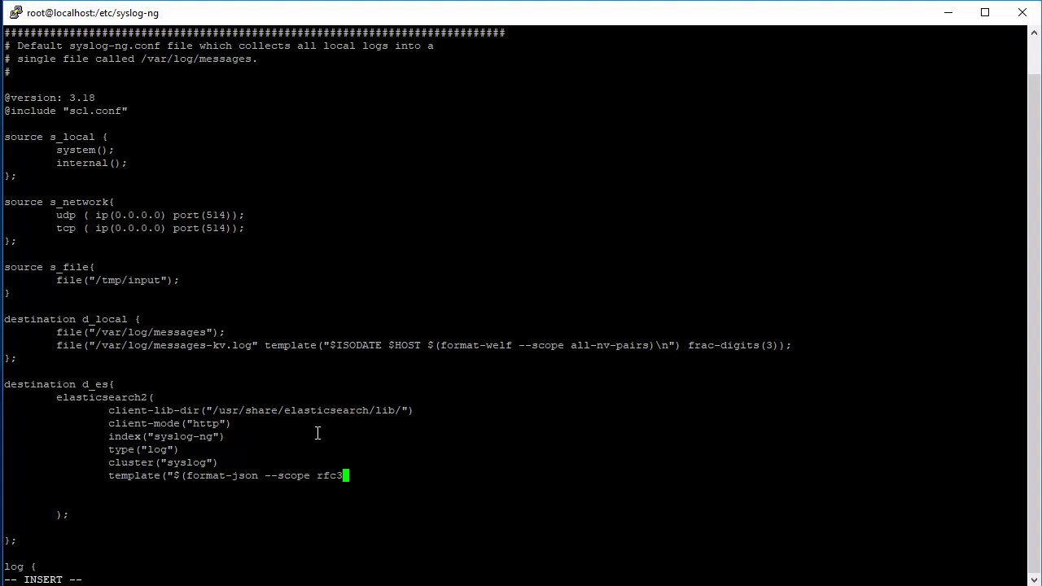
type("164 --scope nv-pairs --exclude R_DATE")
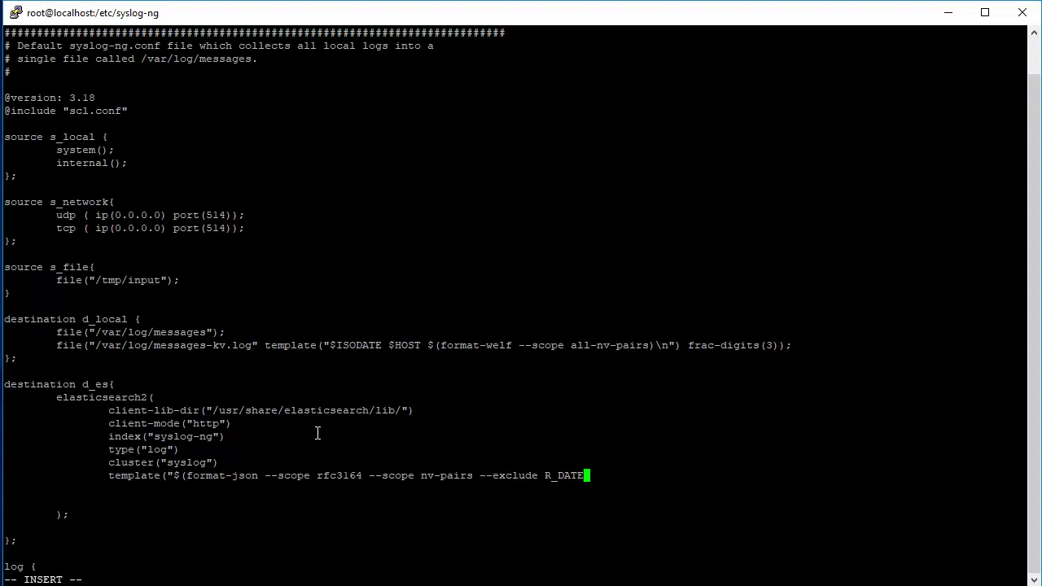
type(" --key ISODATE) ")
type("\")")
key("Return")
key("Tab")
type("temp")
key("BackSpace")
key("BackSpace")
key("BackSpace")
type("ime-zone(\"MST\")")
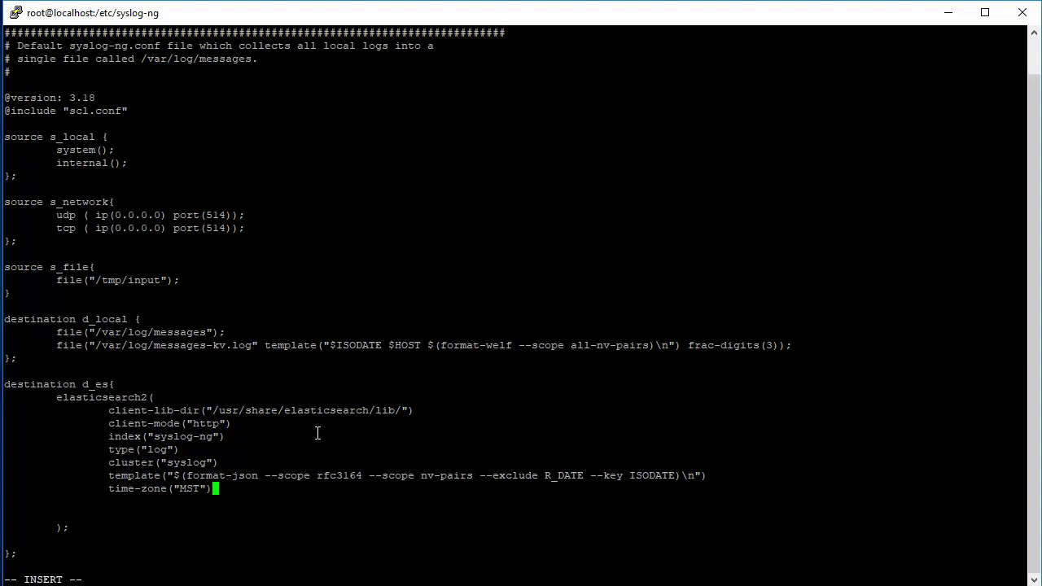
Paste the original log block back in below the d_es destination
key("Down")
key("Down")
key("Down")
key("Down")
key("Down")
key("Down")
right_click(318, 433)
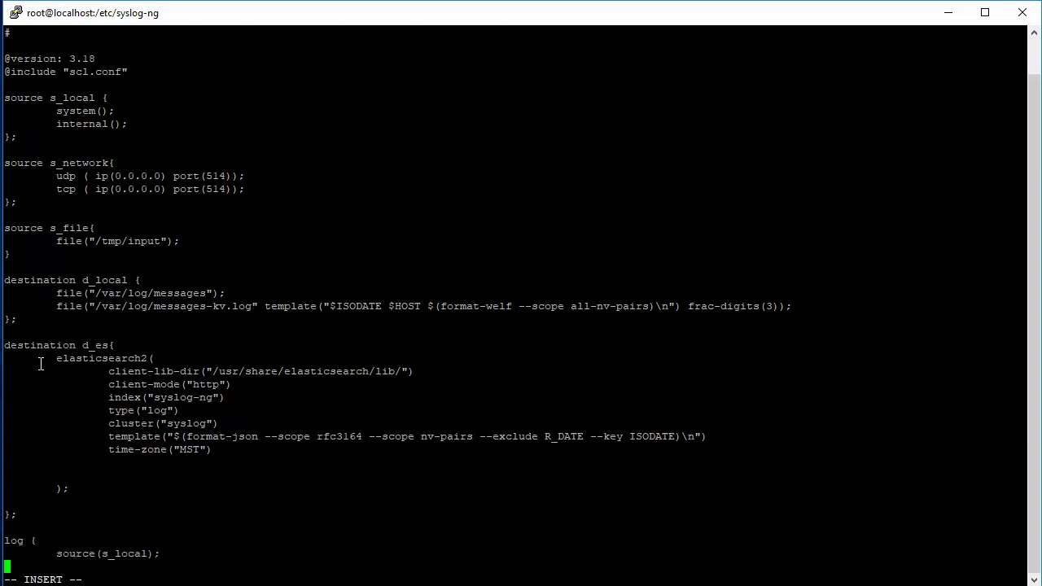
left_click_drag(6, 346, 272, 499)
left_click(271, 498)
right_click(271, 498)
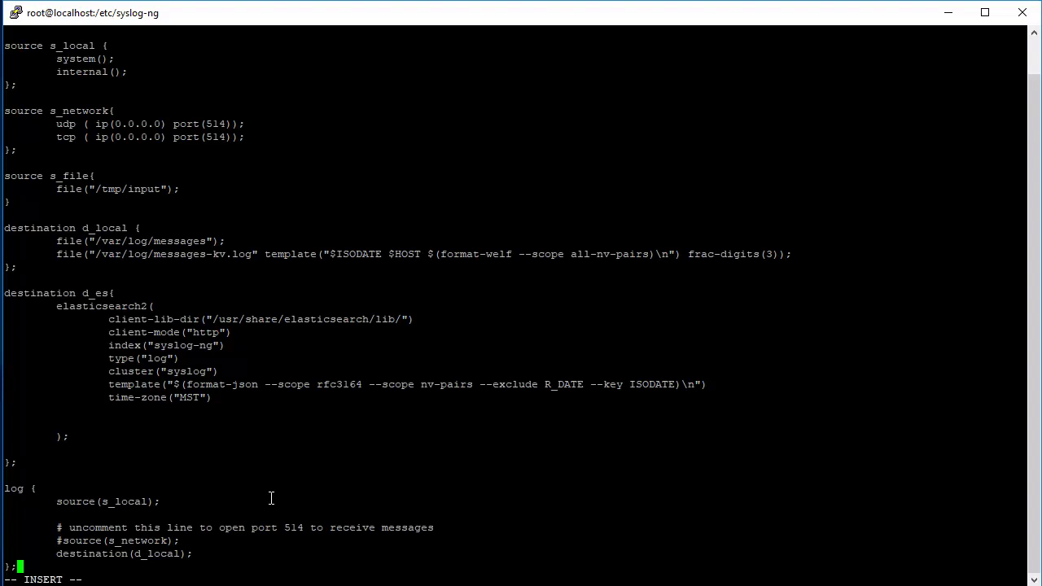
Insert an empty 'log{ };' block above the pasted log block
key("Up")
key("Up")
key("Up")
key("Up")
key("Up")
key("Up")
key("Up")
key("Up")
key("Return")
key("Return")
type("log{};")
key("Left")
key("Left")
key("Return")
key("Return")
key("Up")
key("Up")
key("Tab")
Fill the new log block with source(s_file);, source(s_network); and destination(d_es);
type("source")
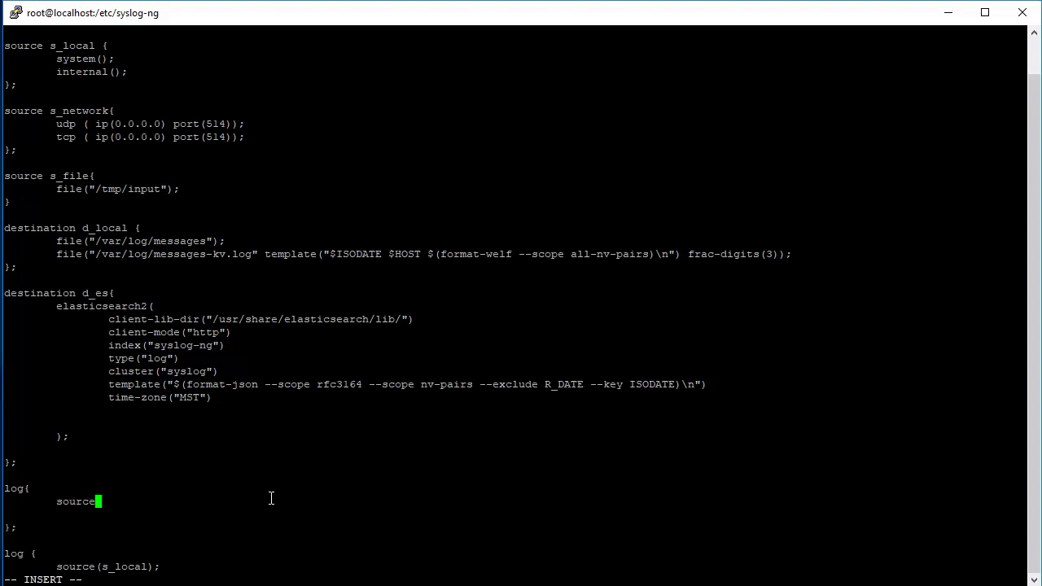
type("(s_file);")
key("Return")
key("Tab")
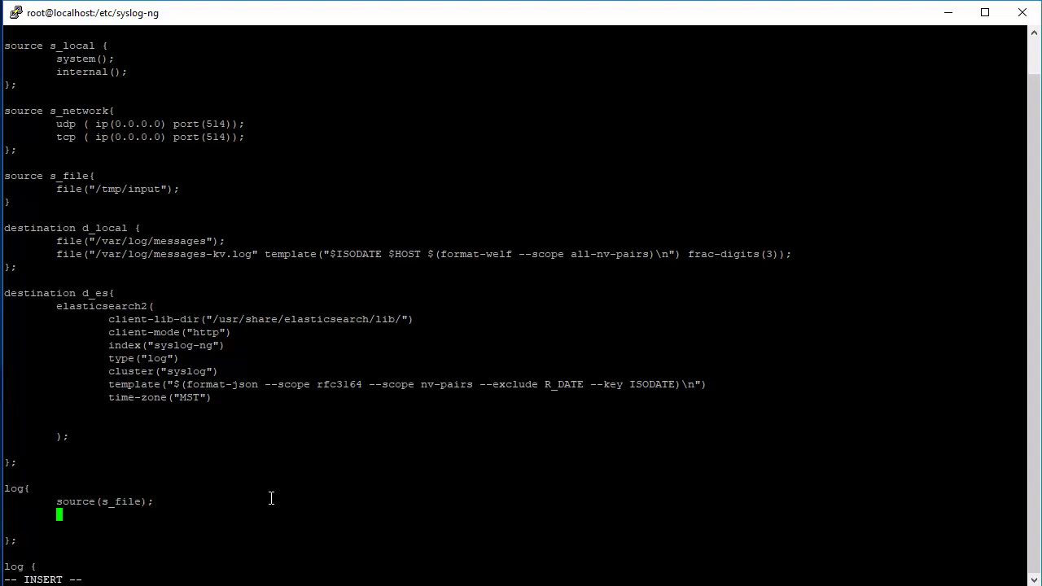
type("source(s_network);")
key("Return")
key("Tab")
type("destination(d_es);")
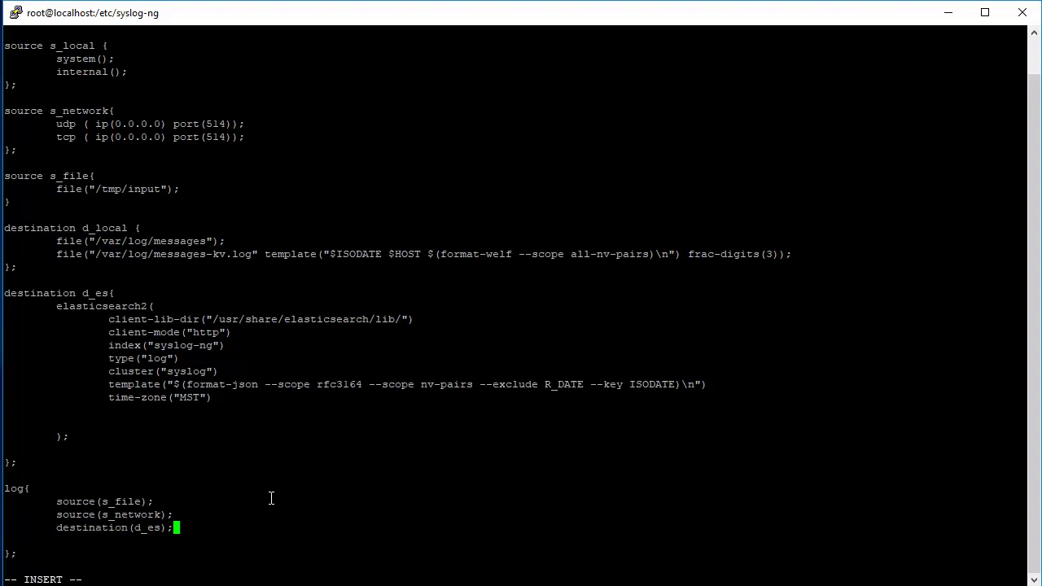
Save and quit vim with :x, then clear the terminal with Ctrl+L
key("Escape")
type(":x")
key("Return")
key("ctrl+l")
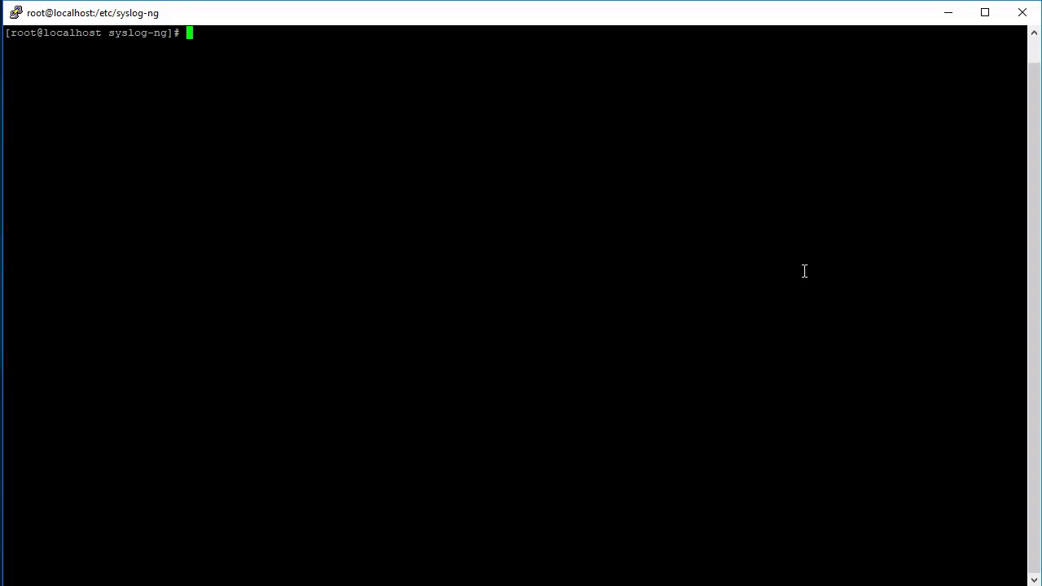
Run syslog-ng --syntax-only and inspect the reported error around lines 19–22
type("syslog-ng --syntax-only")
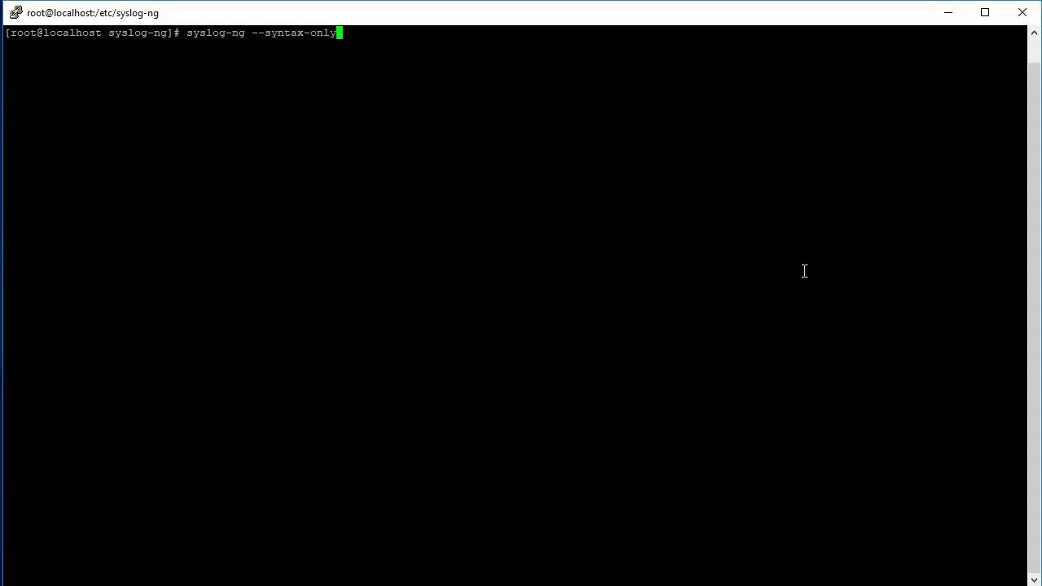
key("Return")
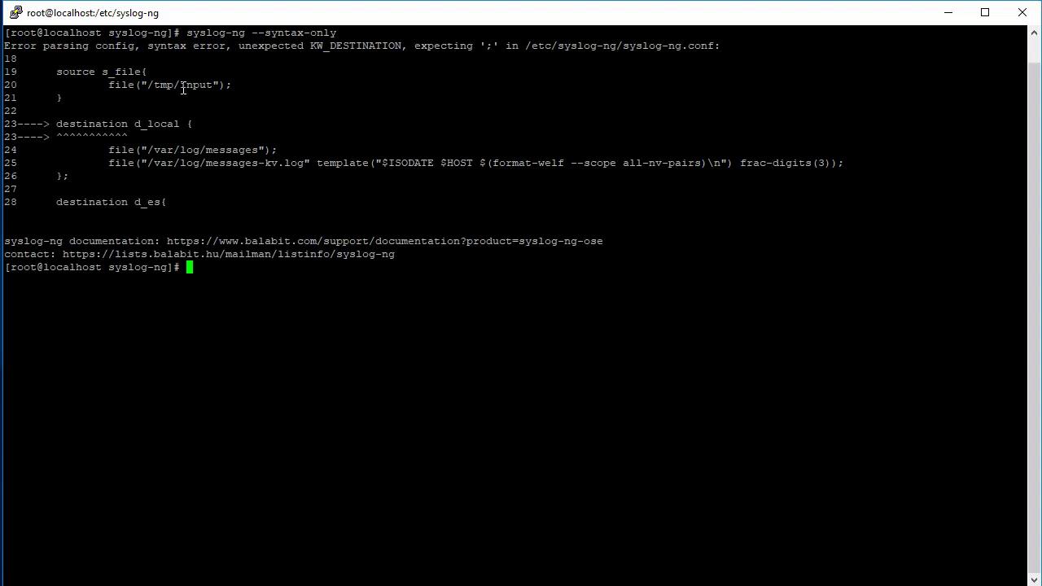
left_click_drag(42, 72, 73, 109)
left_click(59, 97)
left_click(525, 116)
Type the command to reopen /etc/syslog-ng.conf in vi
type("vi /etc/s")
key("BackSpace")
key("BackSpace")
key("BackSpace")
key("BackSpace")
key("BackSpace")
key("BackSpace")
type("sts")
key("BackSpace")
key("BackSpace")
type("yslog-ng.conf")
Open syslog-ng.conf and append a semicolon after the s_file block's closing brace
key("Return")
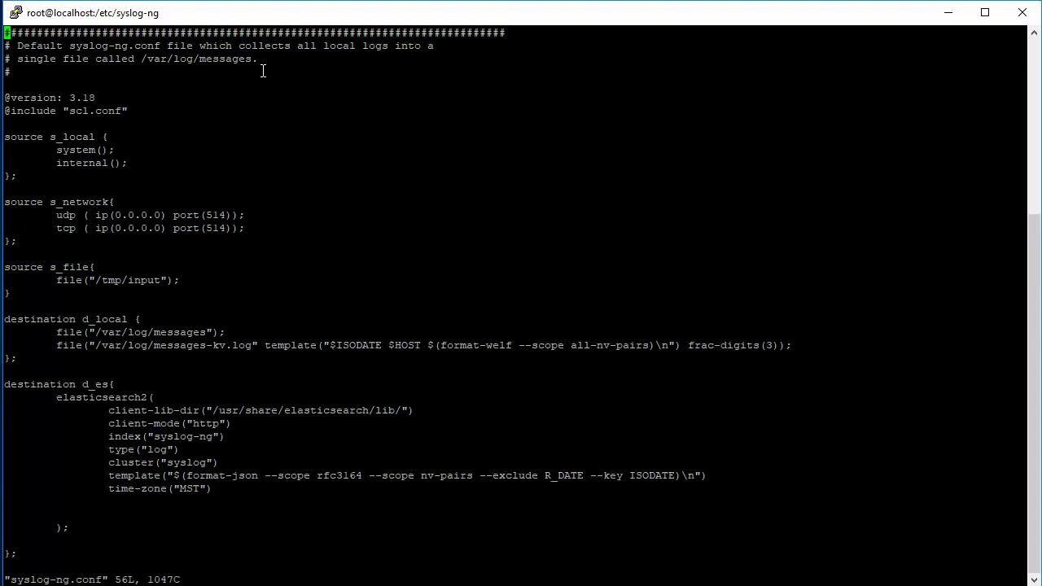
key("Down")
key("Down")
key("Down")
key("Down")
key("Down")
key("Down")
key("Down")
key("Down")
key("Down")
key("Down")
key("Down")
key("Down")
key("Down")
key("Down")
key("Down")
key("Down")
key("Down")
key("Down")
key("Down")
key("Down")
type("a;")
Remove the temporary source s_test block again and save the config with :wq
key("Return")
key("Return")
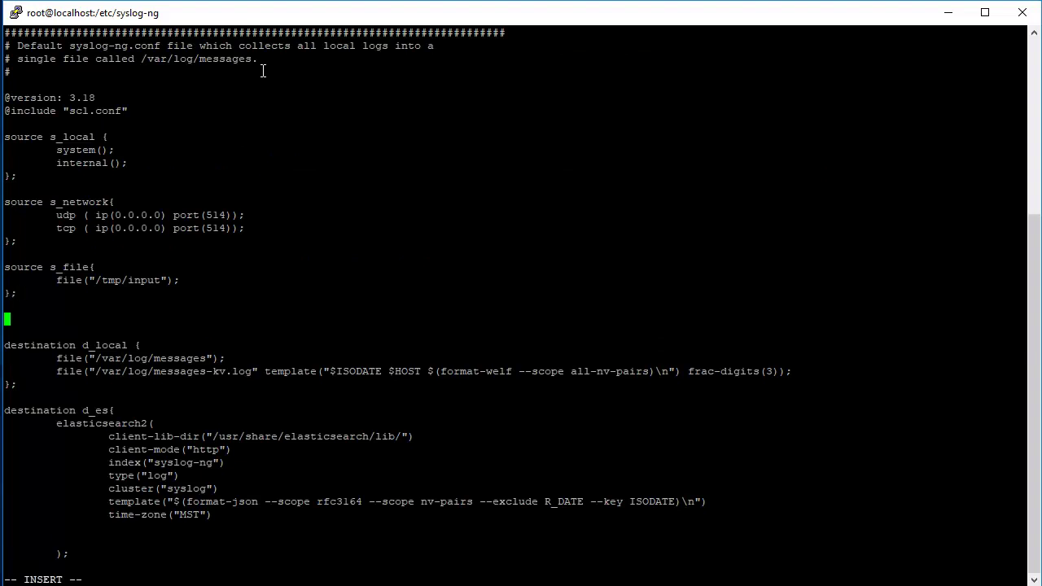
type("source s_test{ };")
key("Left")
key("Left")
key("Return")
key("Return")
key("Tab")
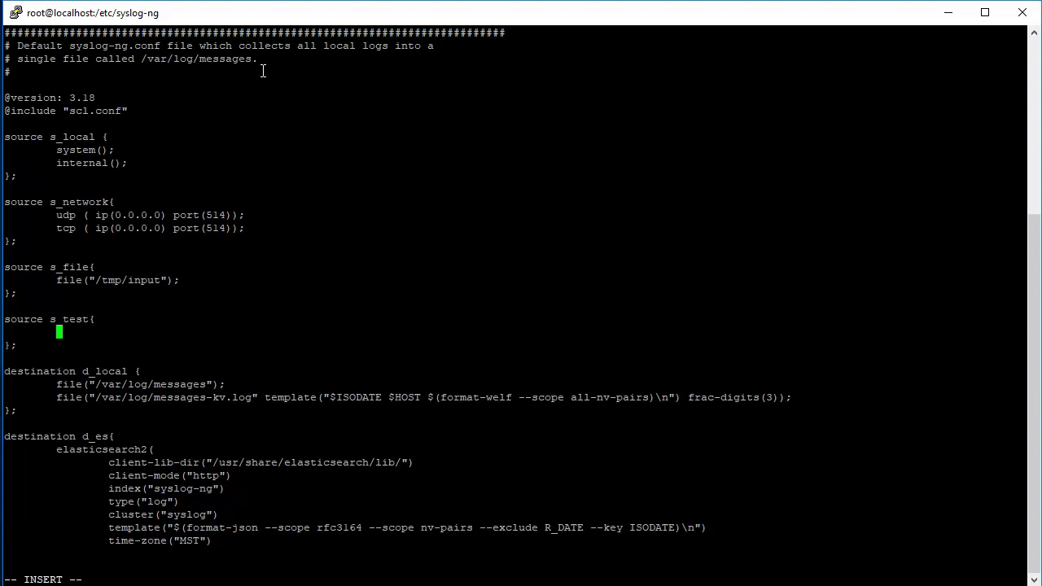
key("Up")
key("Escape")
key("d")
key("d")
key("d")
key("d")
key("d")
key("d")
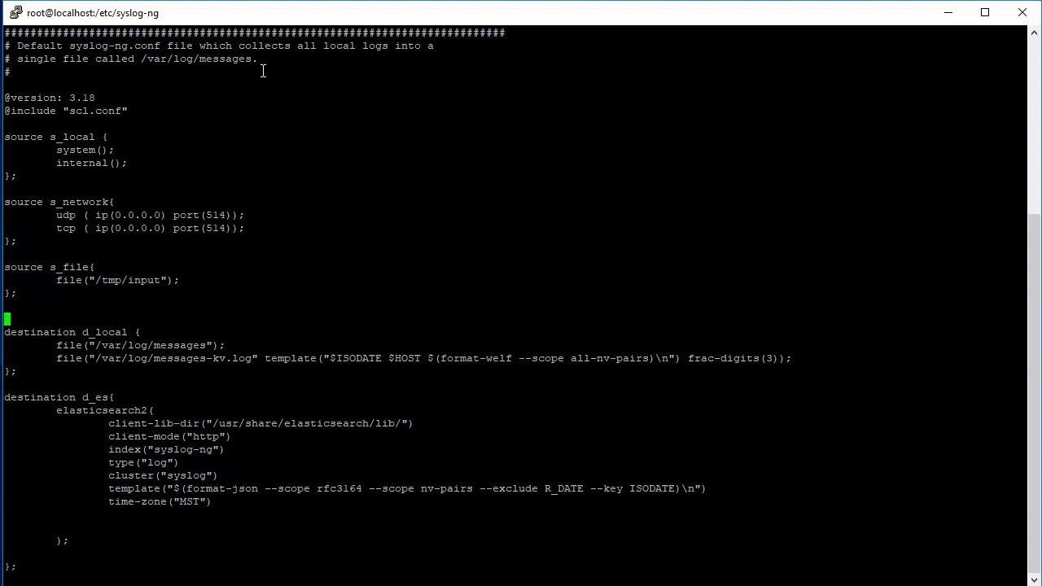
type(":wq")
key("Return")
Clear the terminal and rerun syslog-ng --syntax-only, which reports no errors
type("clear")
key("Return")
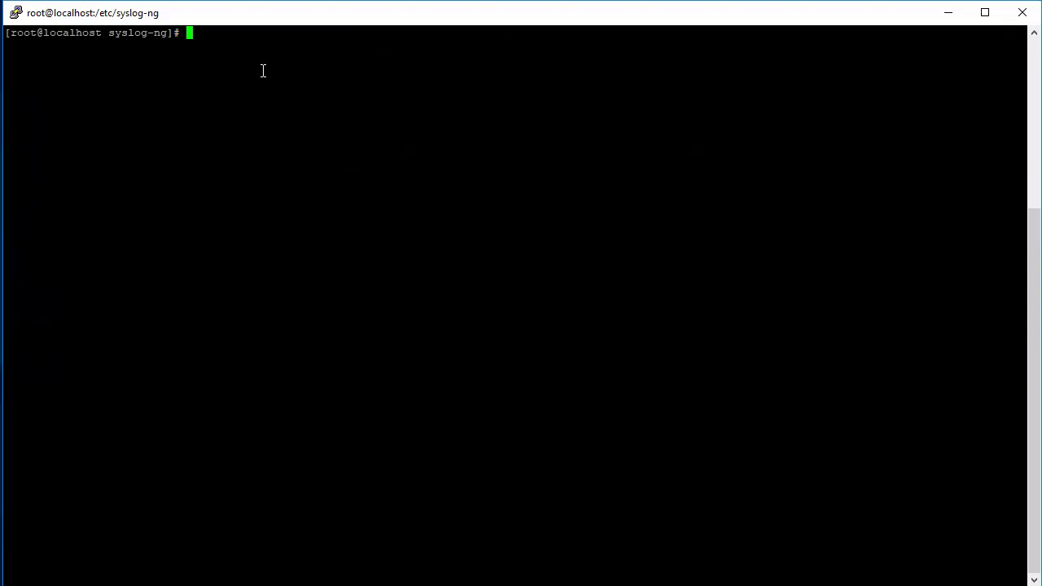
type("syslog-ng --syt")
type("na")
key("BackSpace")
key("BackSpace")
key("BackSpace")
type("ntax-only")
key("Return")
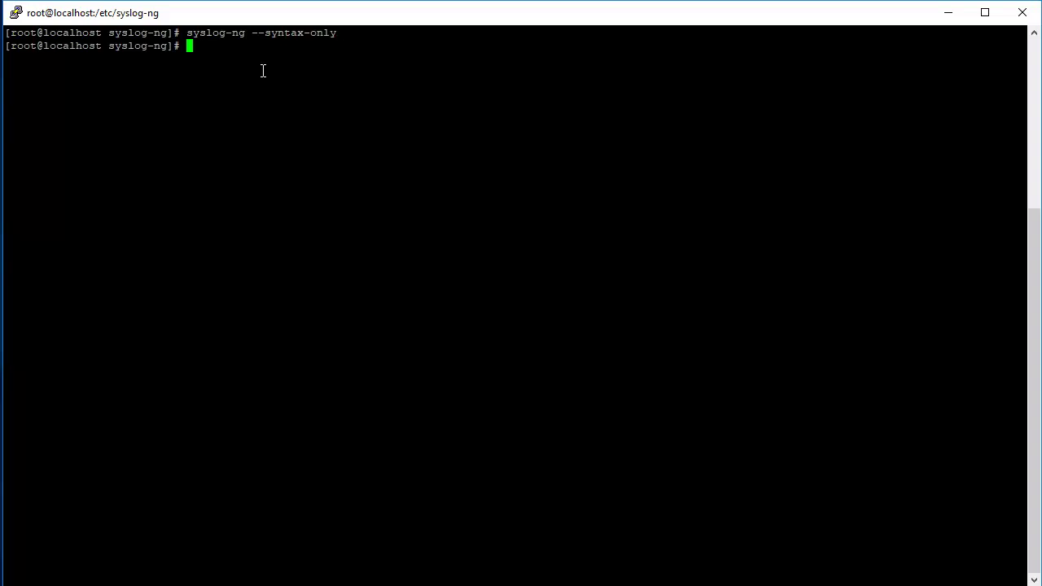
Type systemctl reload syslog-ng at a fresh prompt without running it yet
type("clear")
key("BackSpace")
key("BackSpace")
key("BackSpace")
key("BackSpace")
key("BackSpace")
key("Return")
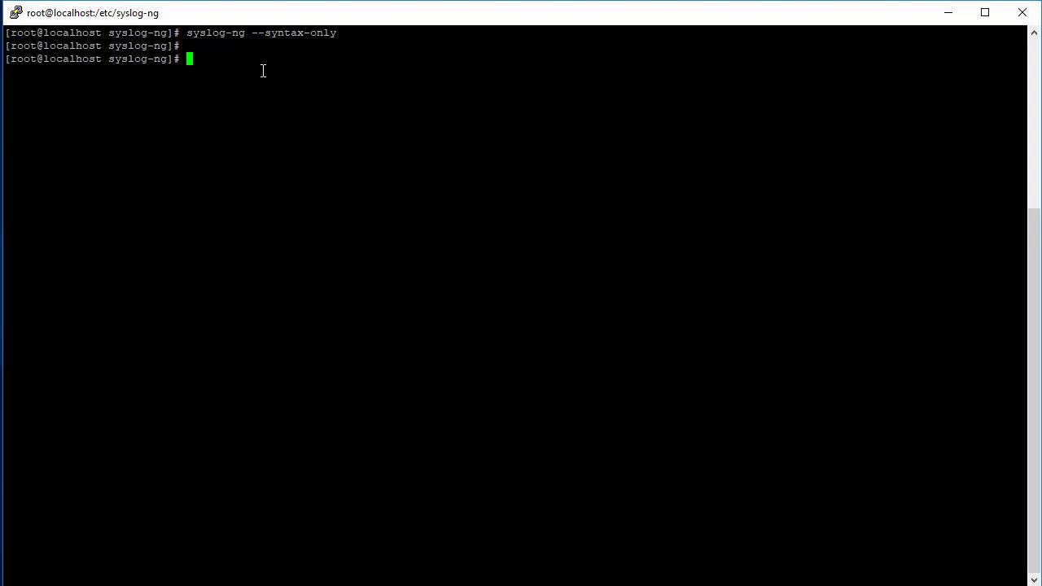
type("systemct")
key("BackSpace")
key("BackSpace")
type("temctl reload syslog-ng")
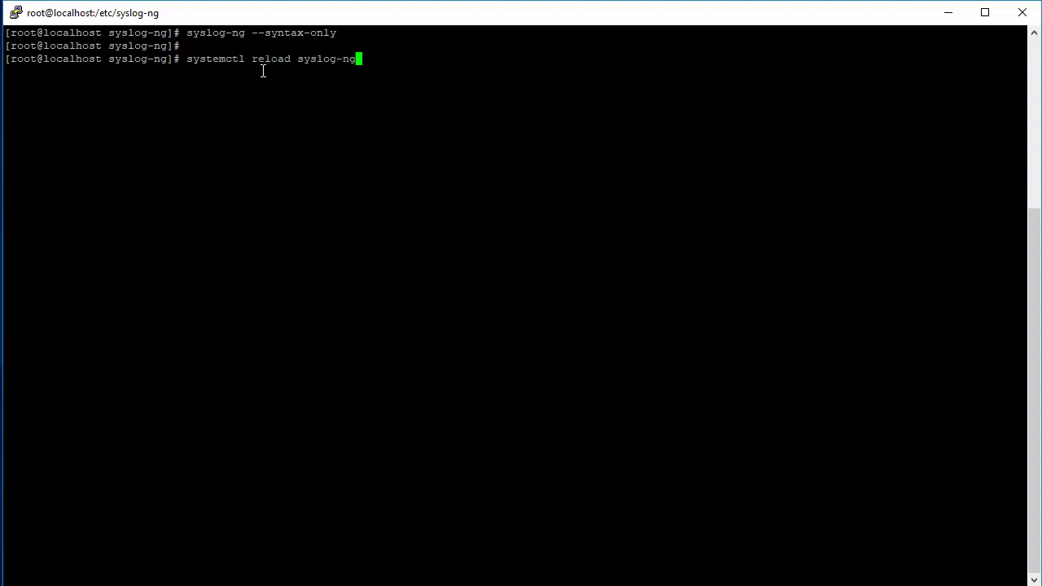
Try systemctl reload syslog-ng twice; the reload is rejected as invalid
key("Return")
type("systemctl")
key("BackSpace")
key("BackSpace")
key("BackSpace")
type("ctl reload syslog")
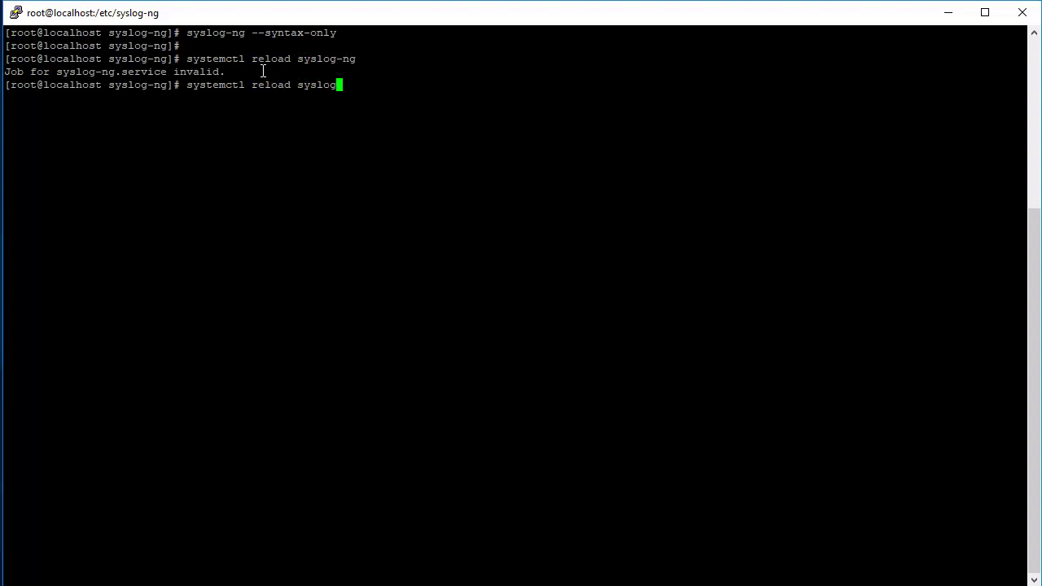
type("-ng")
key("Return")
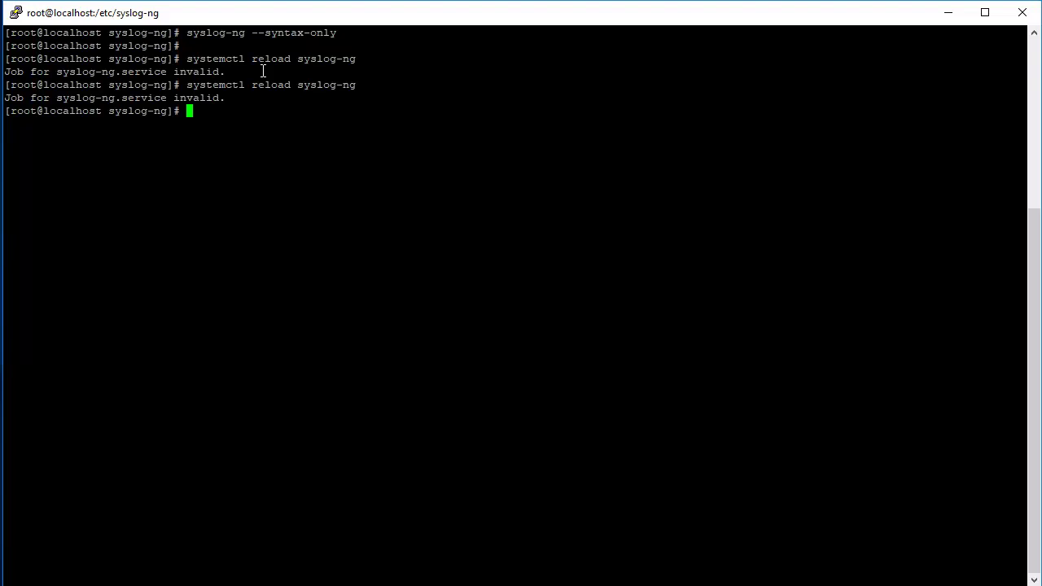
Start syslog-ng with systemctl start and confirm systemctl status shows active (running)
type("systemctl start syslog-ng")
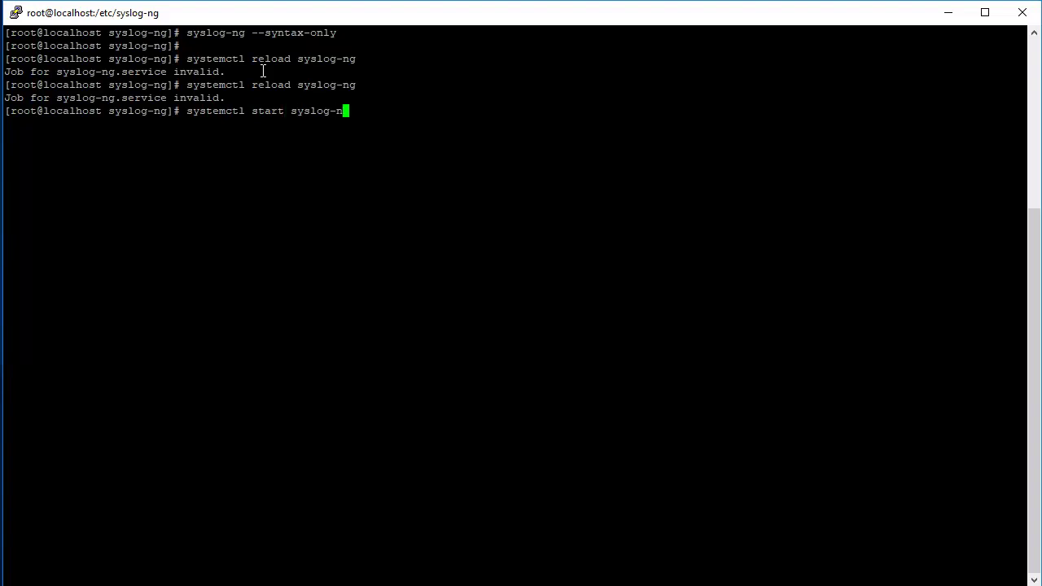
key("Return")
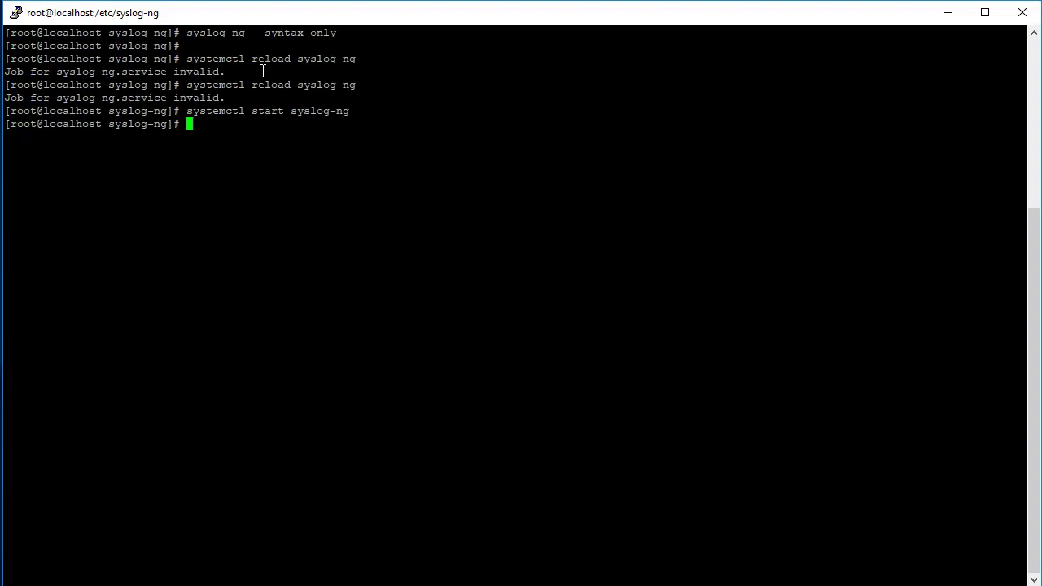
type("ps aux |")
key("BackSpace")
key("BackSpace")
key("BackSpace")
key("BackSpace")
key("BackSpace")
key("BackSpace")
key("BackSpace")
key("BackSpace")
key("BackSpace")
type("syste")
key("BackSpace")
type("emctl status syslog-ng")
key("Return")
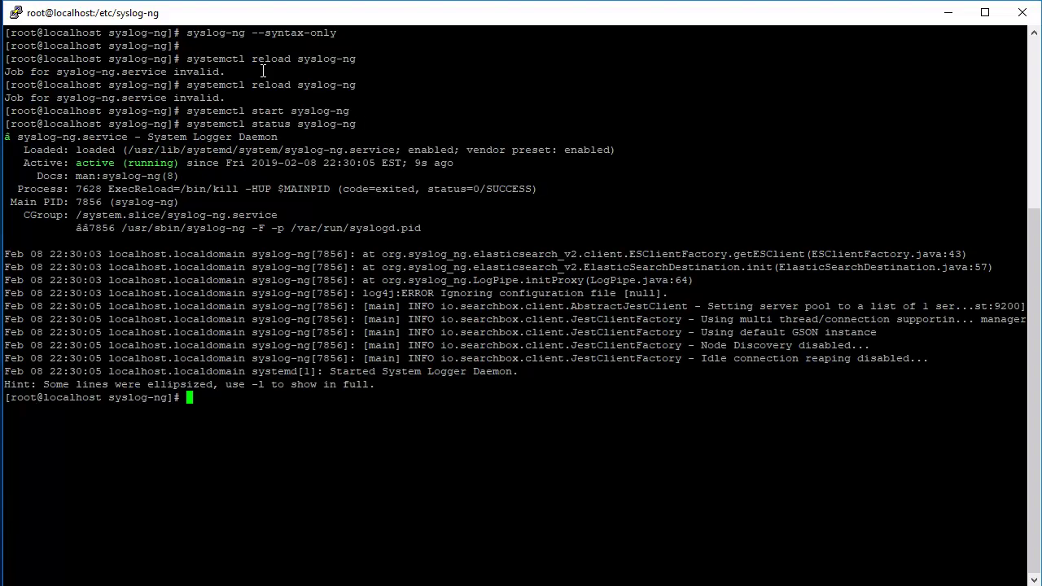
Reload syslog-ng via systemctl reload and syslog-ng-ctl reload, which reports OK
type("clear")
key("Return")
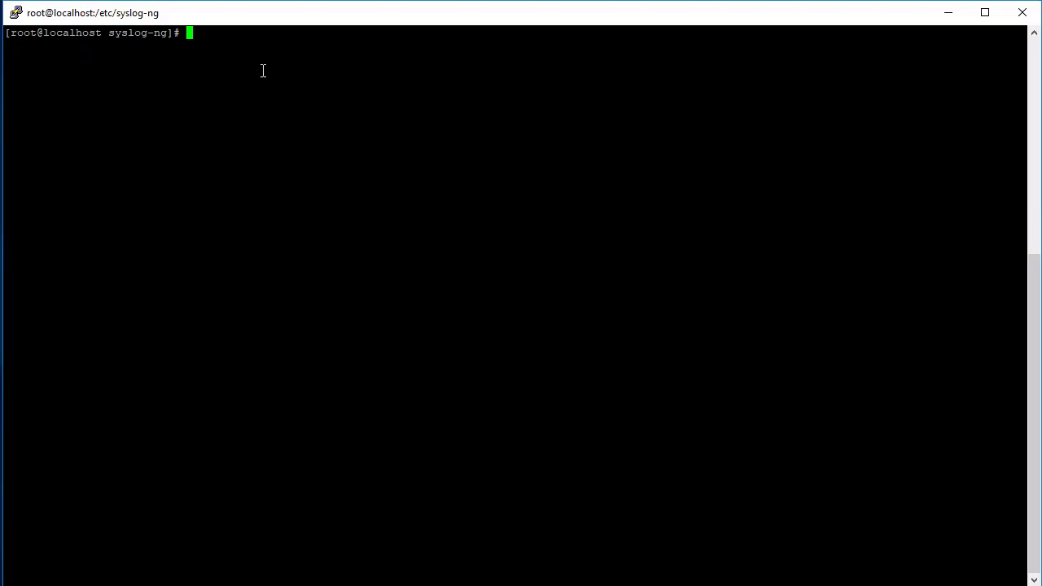
type("systemctl reload syslog-ng")
key("Return")
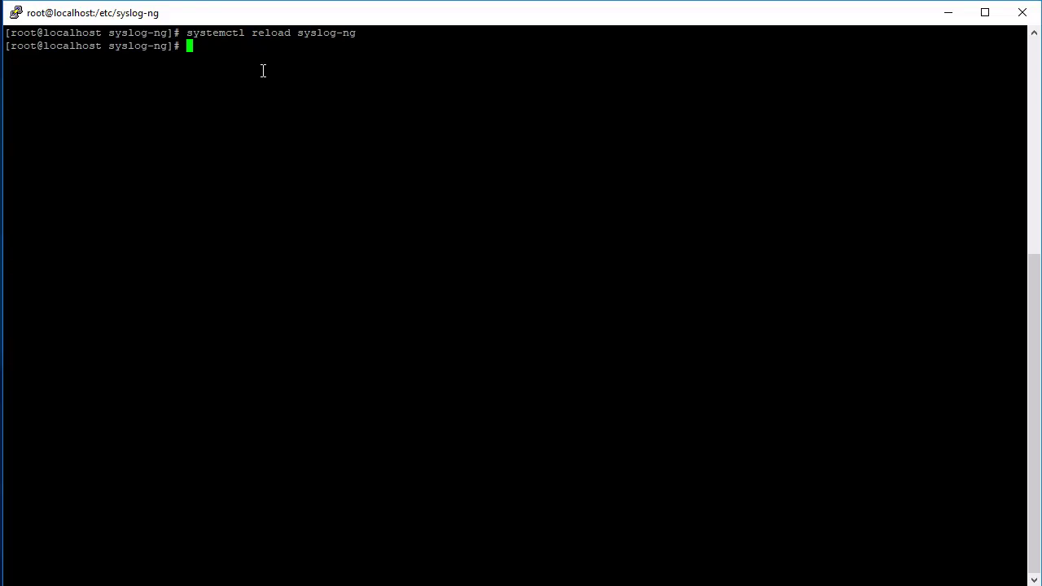
type("sysl")
key("BackSpace")
key("BackSpace")
key("BackSpace")
type("yslog-ng-ctl reload")
key("Return")
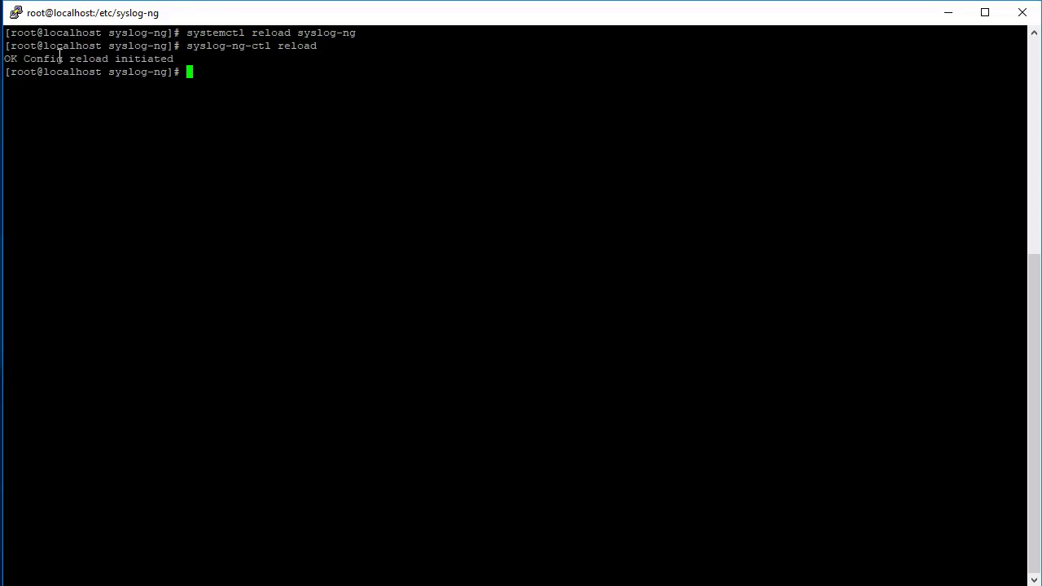
left_click_drag(11, 58, 175, 58)
left_click(256, 99)
Send killall -HUP syslog-ng, then confirm netstat -tupan | grep -i 514 shows TCP and UDP listeners
type("killall -HUP syslog-ng")
key("Return")
key("Up")
key("Left")
key("Left")
key("Left")
key("Left")
key("Left")
key("Left")
key("Left")
key("Left")
key("Left")
key("Left")
key("Left")
key("Left")
key("Left")
key("Left")
key("Left")
key("Left")
key("Left")
key("Left")
key("Left")
key("Right")
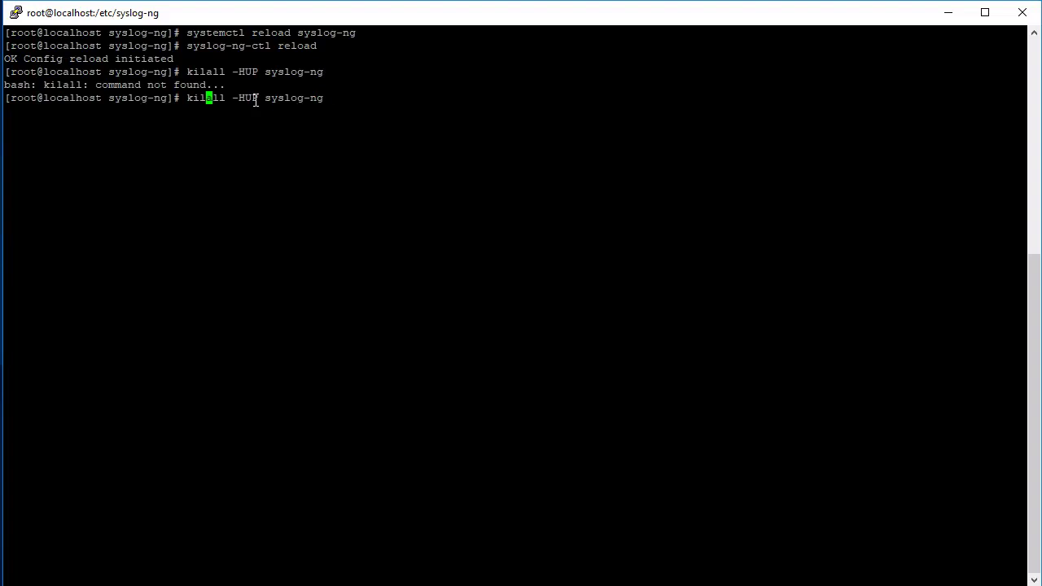
type("l")
key("Return")
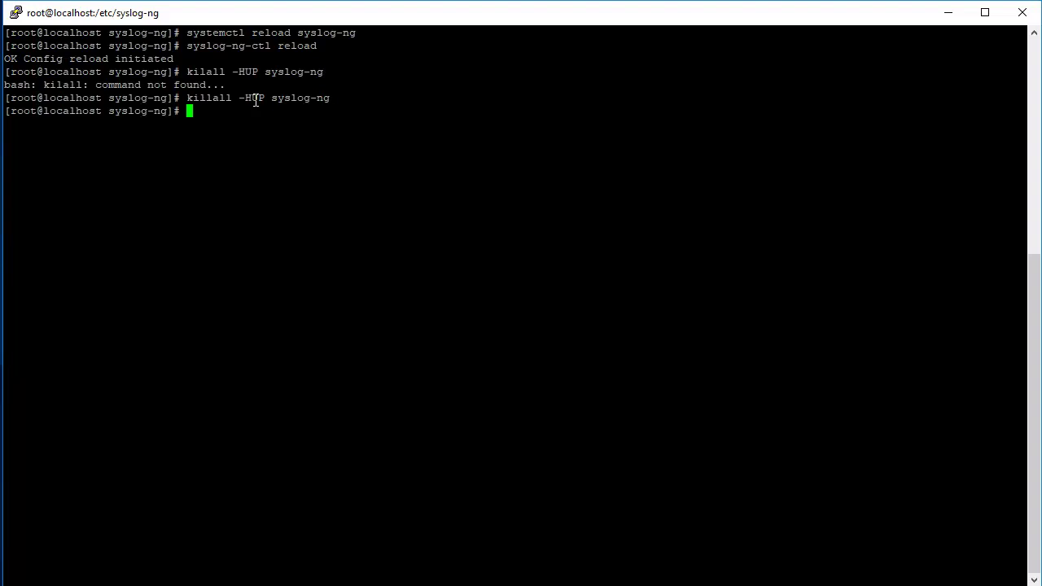
type("netstat -tupan | grep -i 514")
key("Return")
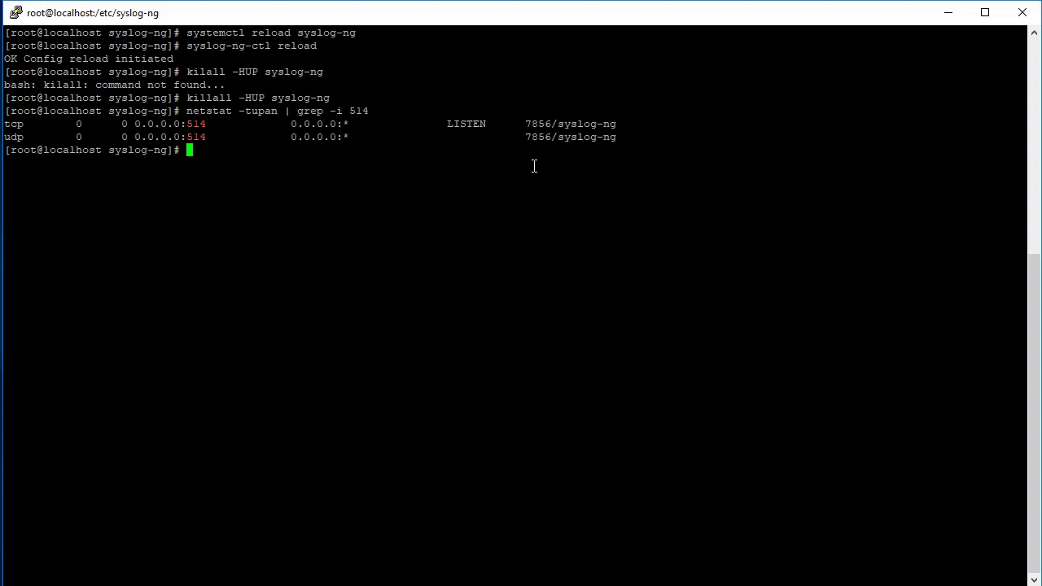
Highlight the port 514 netstat output, then clear the terminal
left_click_drag(507, 114, 633, 143)
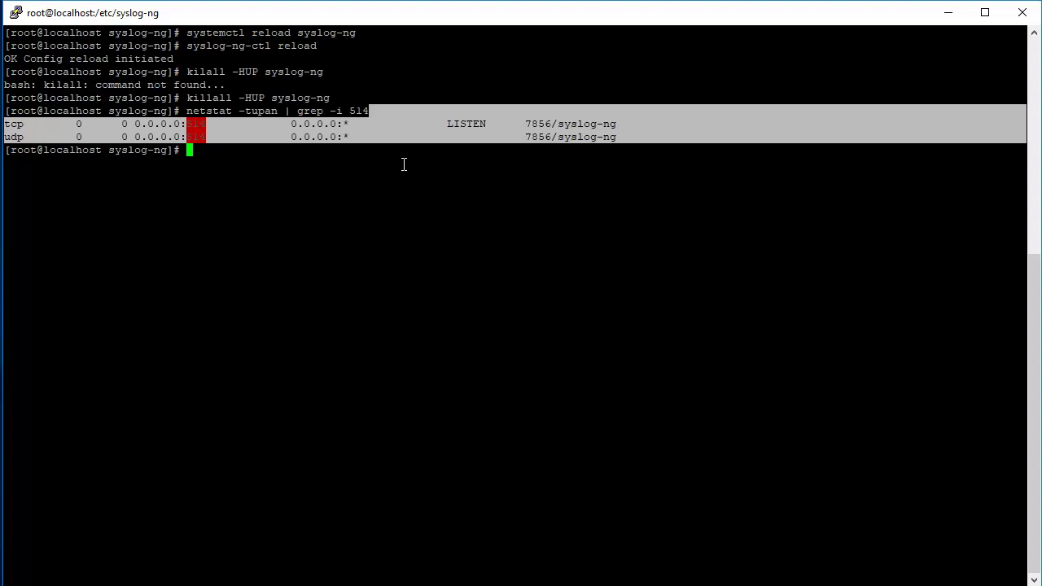
left_click(681, 289)
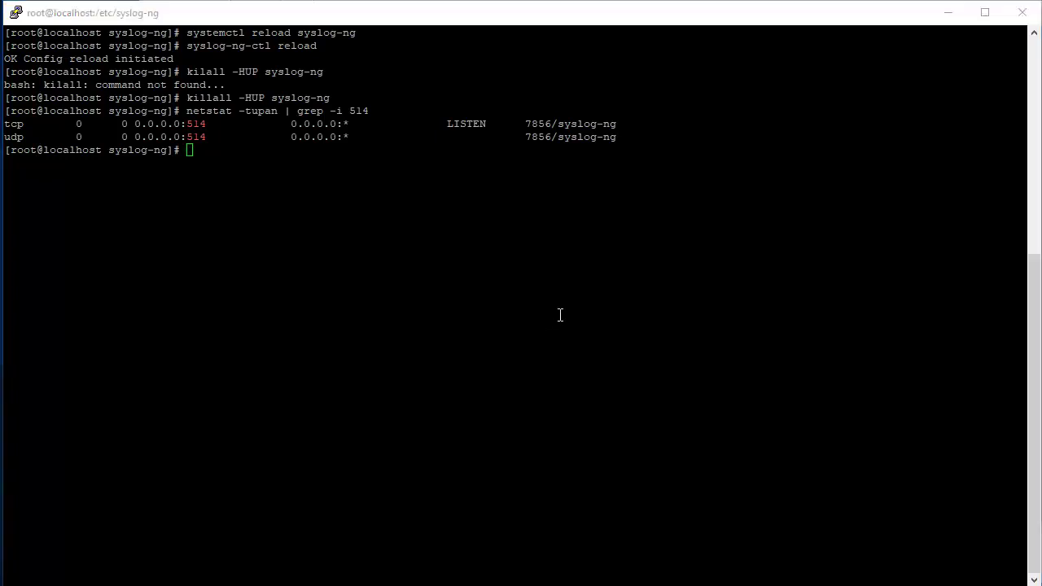
type("clear")
key("Return")
Open the empty file /tmp/input in vi
type("vi /tmp//in")
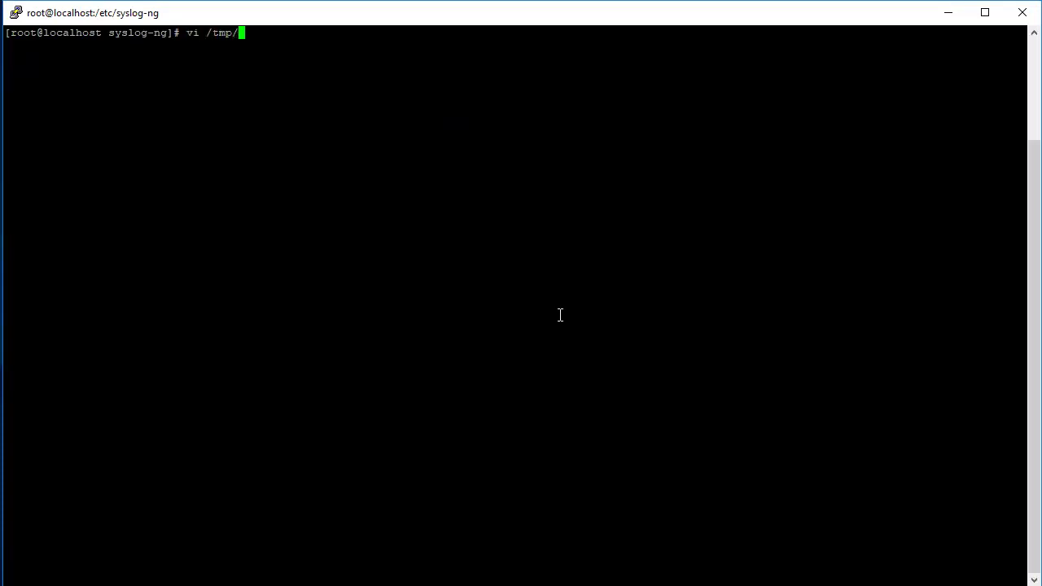
key("BackSpace")
key("BackSpace")
key("BackSpace")
type("in")
key("Tab")
key("Return")
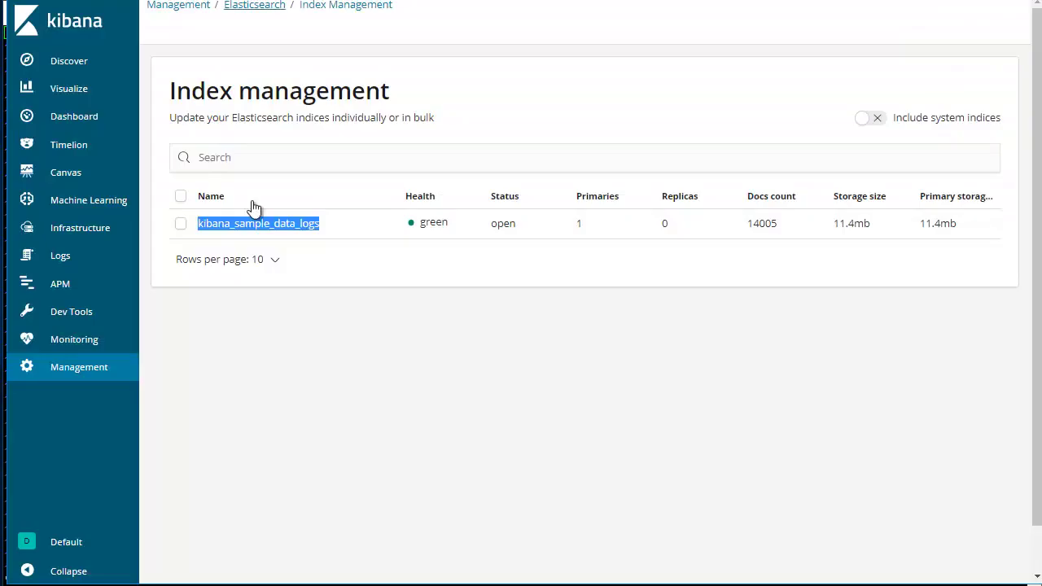
left_click(69, 371)
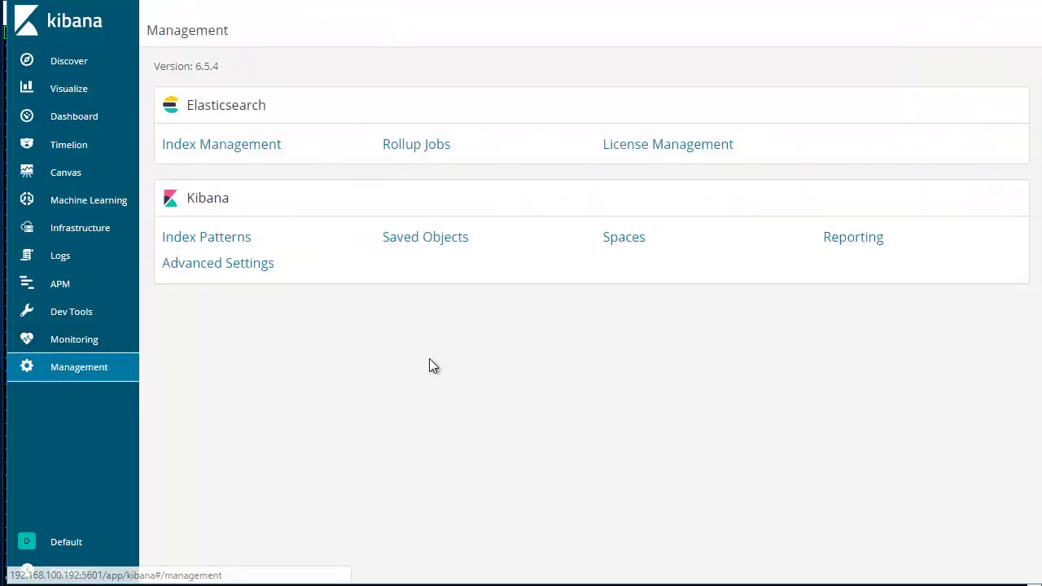
left_click(228, 144)
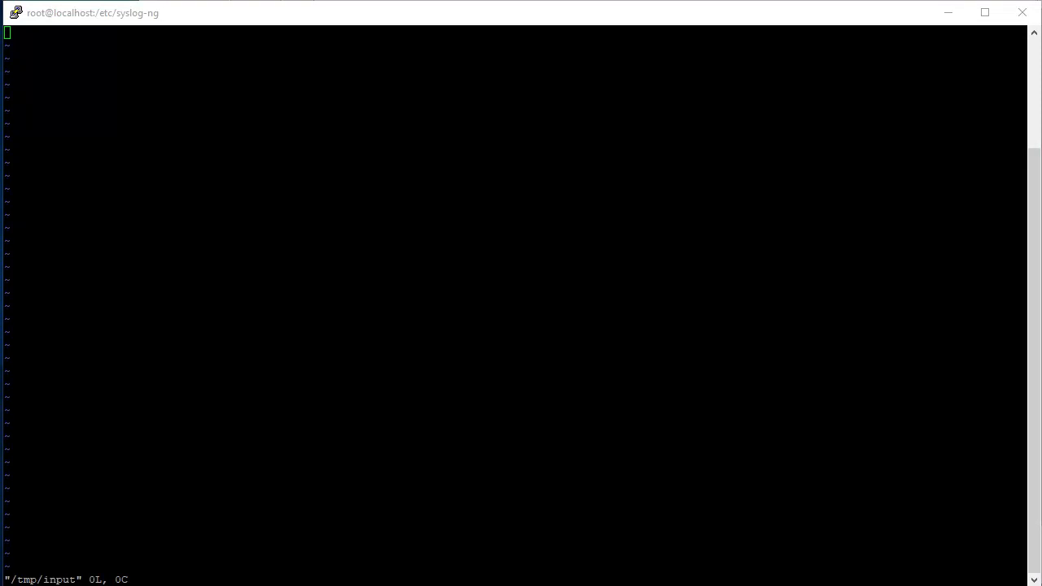
Quit vi and list sshd entries with cat /var/log/secure | grep -i ssh
left_click(861, 109)
type(":q")
key("Return")
type("cat /var")
type("/li")
key("BackSpace")
key("BackSpace")
type("log/`s")
key("BackSpace")
key("BackSpace")
type("secure ")
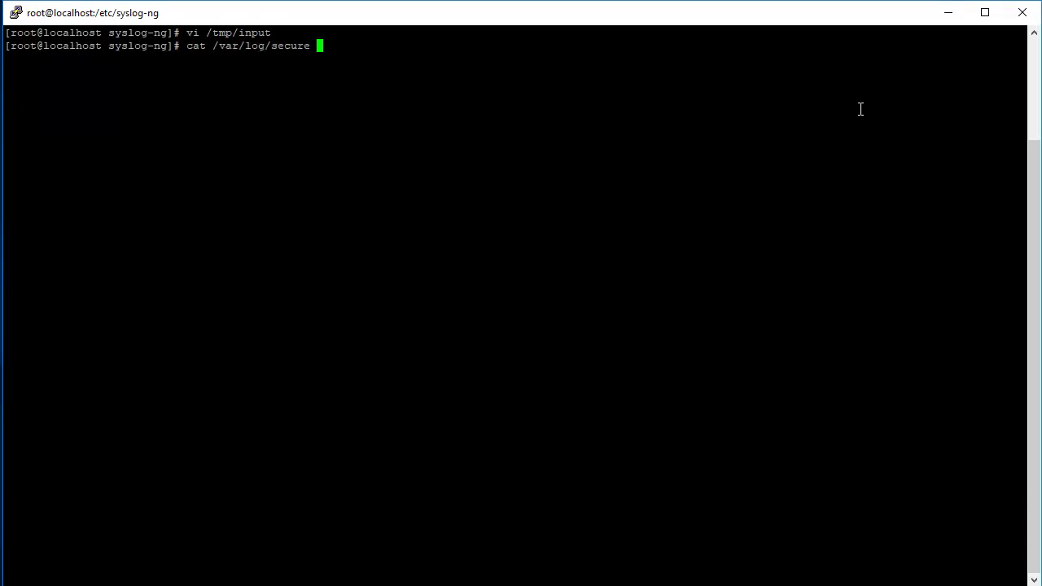
type("| grep -i ssh")
key("Return")
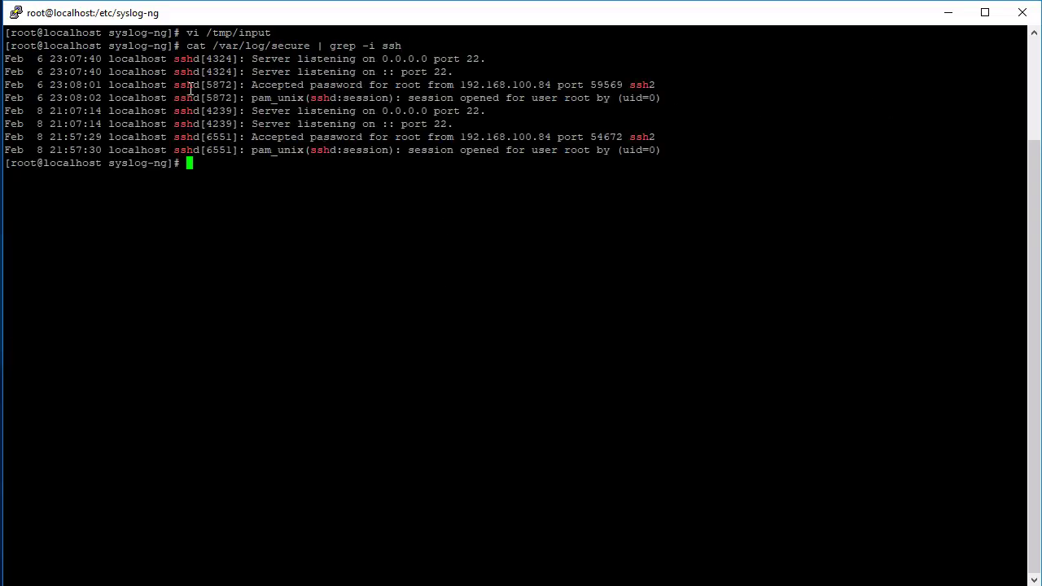
Copy the accepted-password sshd log line and reopen /tmp/input in vi
left_click_drag(4, 85, 651, 82)
key("ctrl+c")
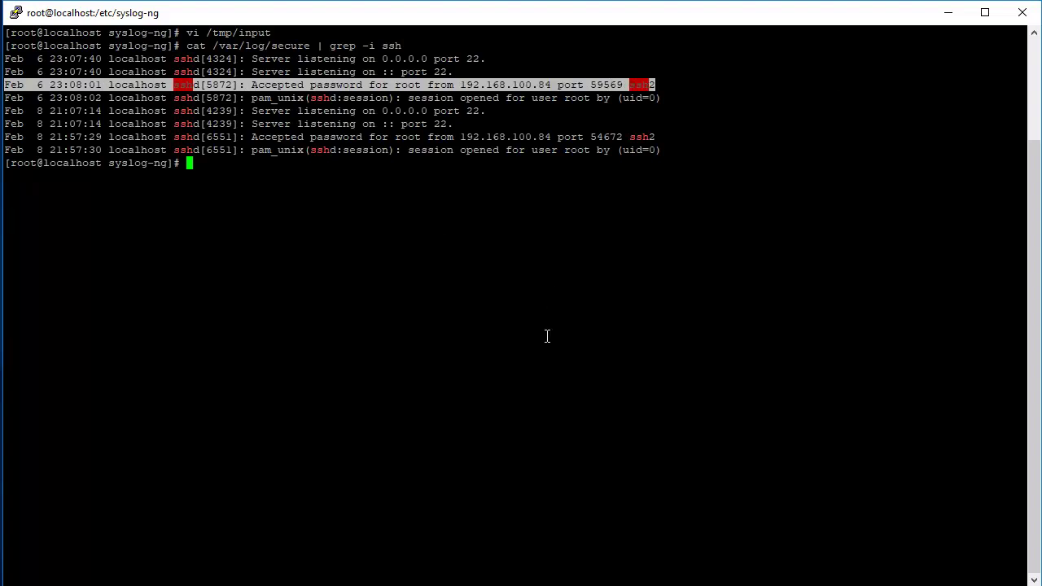
left_click(547, 336)
type("vi /v")
key("BackSpace")
type("tmp/input")
key("Return")
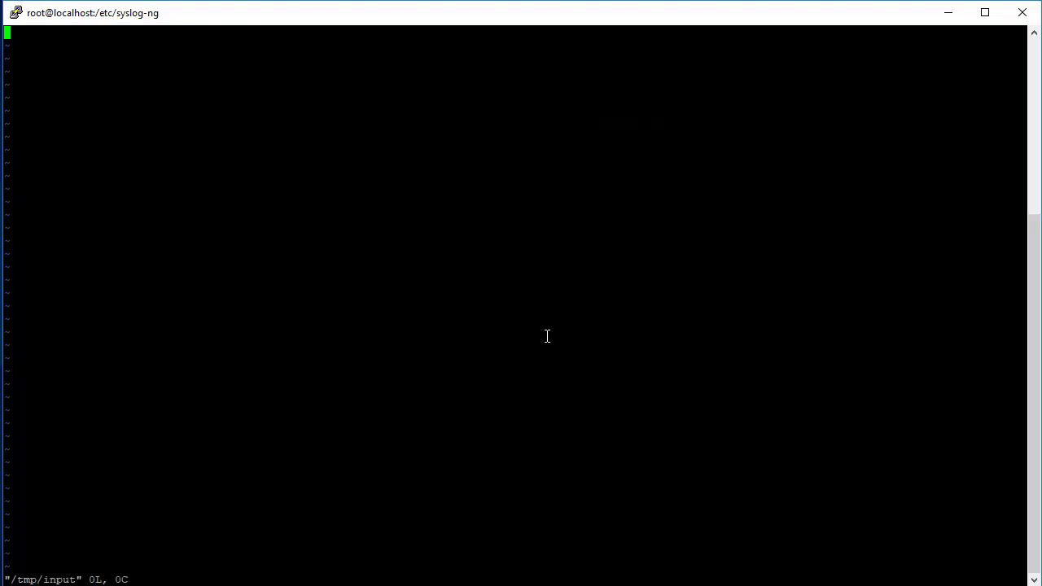
Paste the log line, then undo the run-together mistaken pastes
key("i")
right_click(547, 337)
right_click(547, 337)
right_click(548, 336)
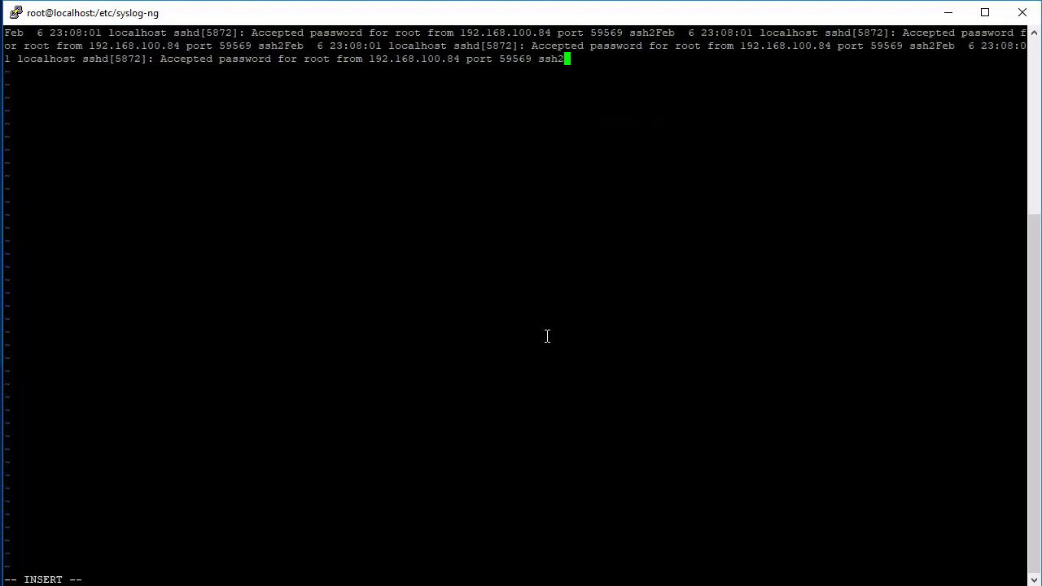
key("Escape")
key("u")
right_click(548, 336)
key("Escape")
Paste the sshd line onto separate lines of /tmp/input and save with :wq
key("i")
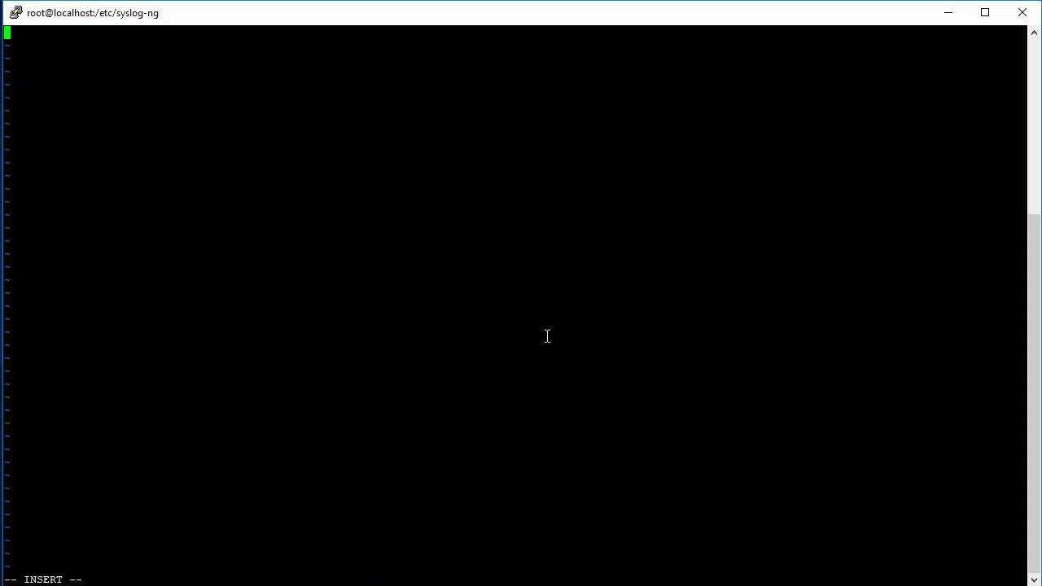
right_click(547, 336)
key("Return")
right_click(547, 336)
key("Return")
right_click(547, 336)
key("Return")
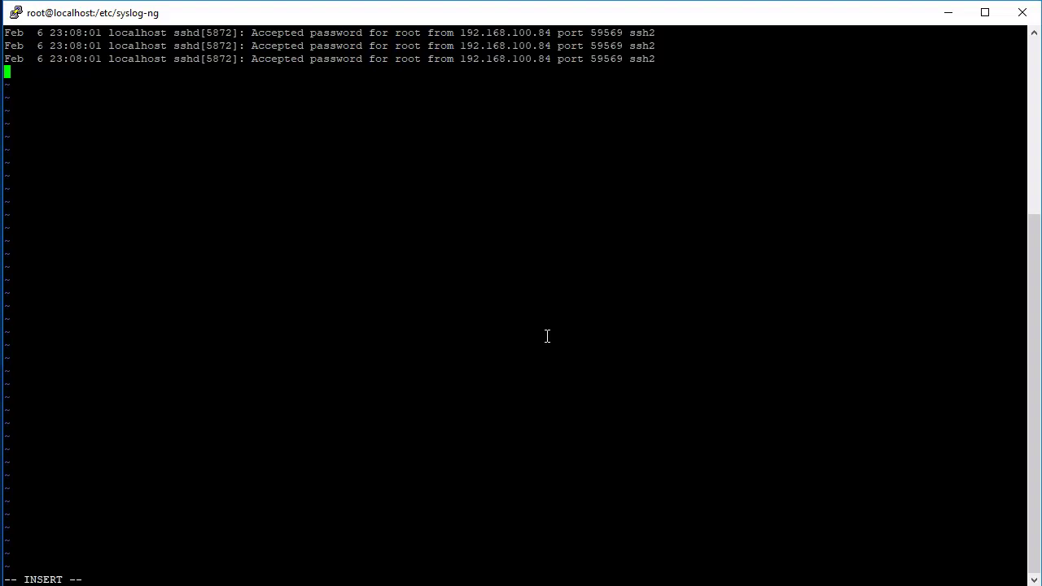
right_click(547, 337)
key("Escape")
type(":wq")
key("Return")
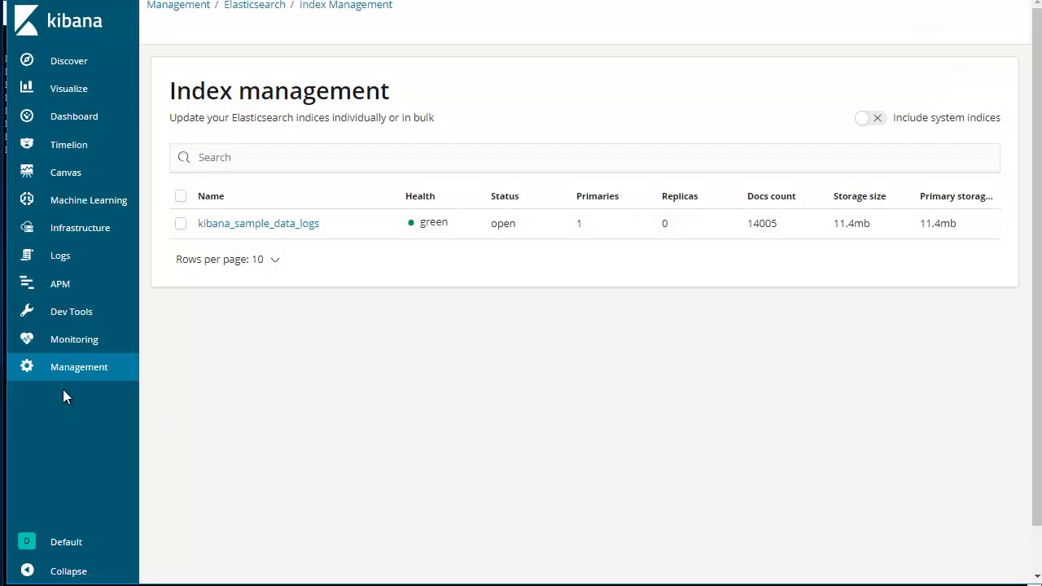
left_click(61, 376)
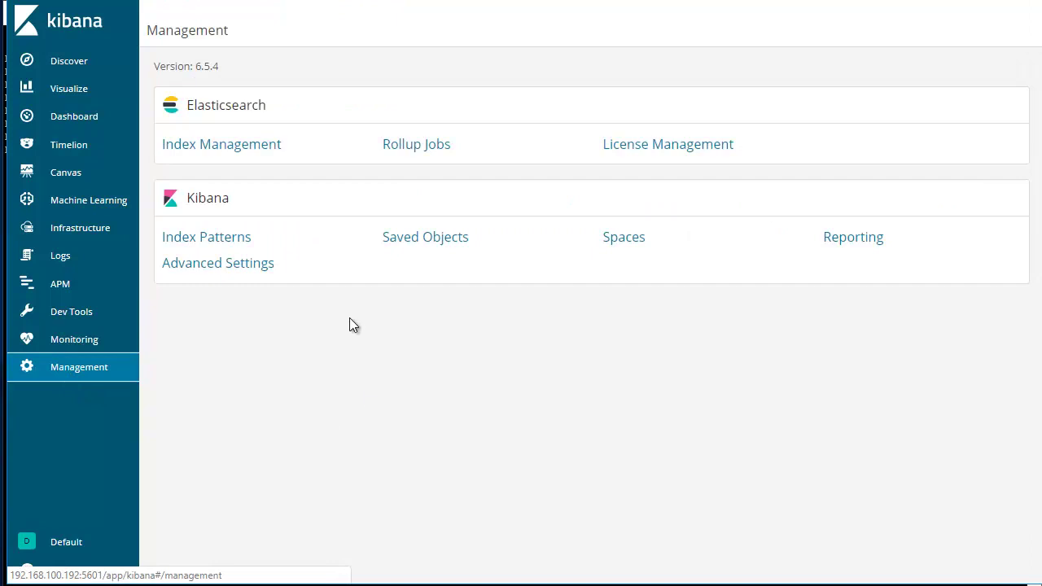
left_click(234, 146)
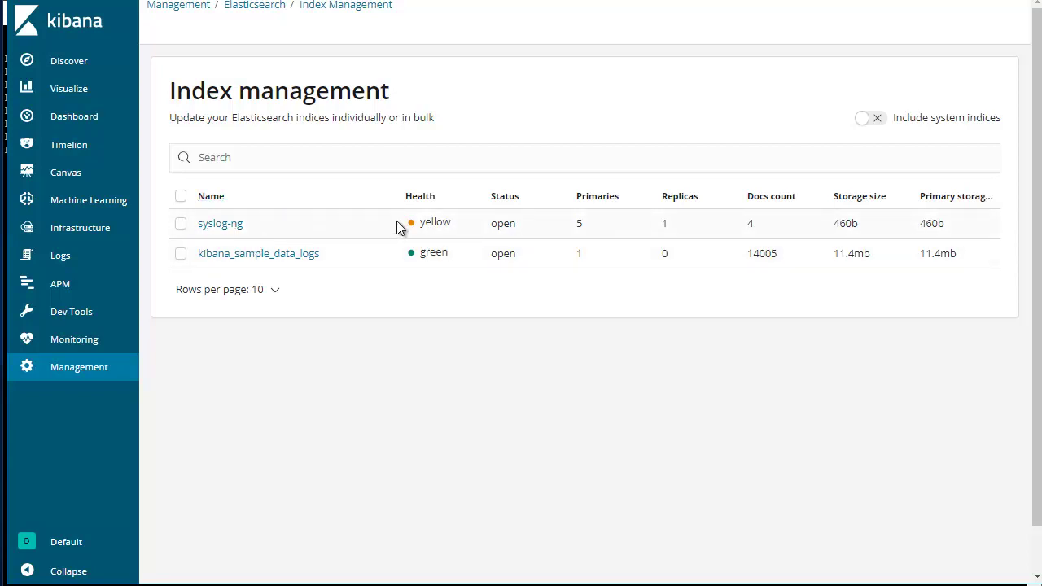
left_click_drag(400, 225, 691, 223)
left_click_drag(496, 223, 490, 223)
double_click(579, 223)
double_click(750, 224)
left_click(777, 230)
left_click(75, 61)
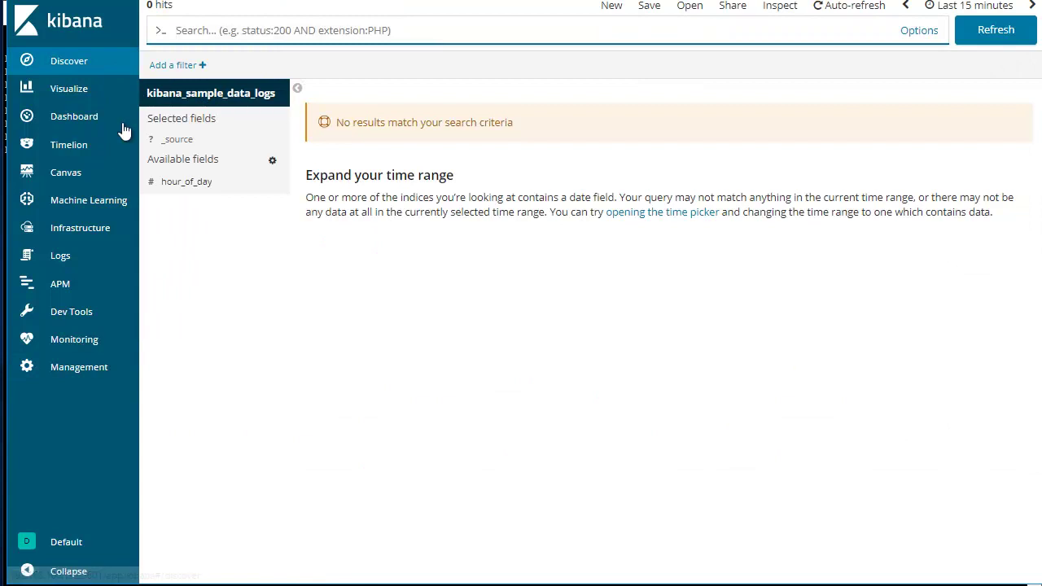
left_click(87, 366)
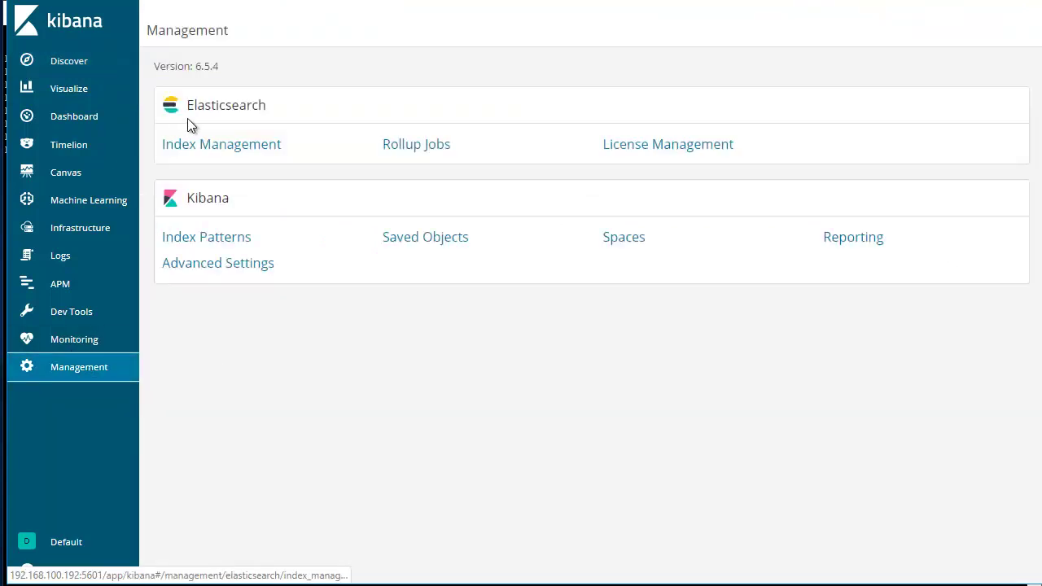
left_click(207, 245)
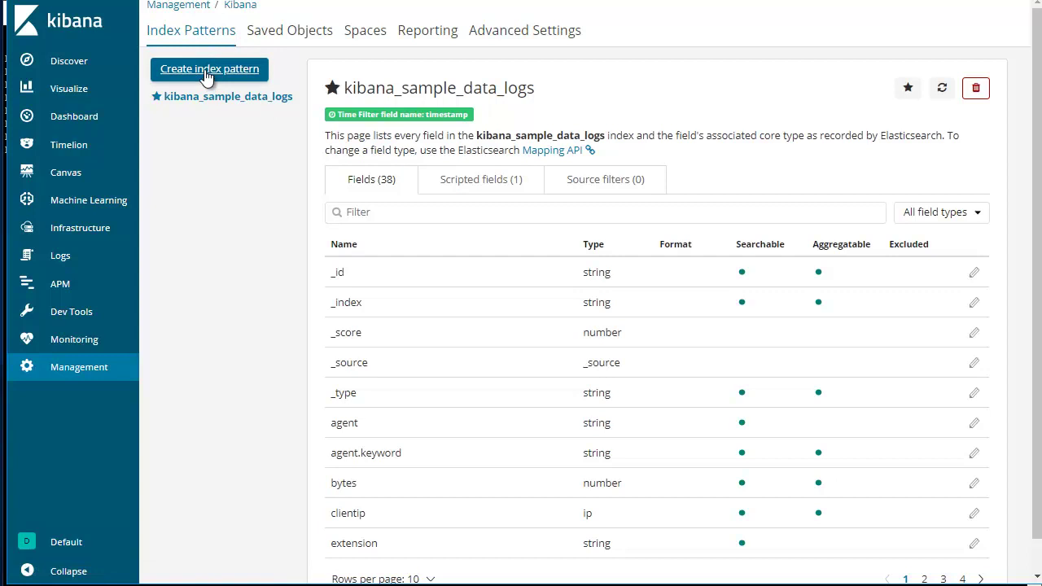
left_click(85, 375)
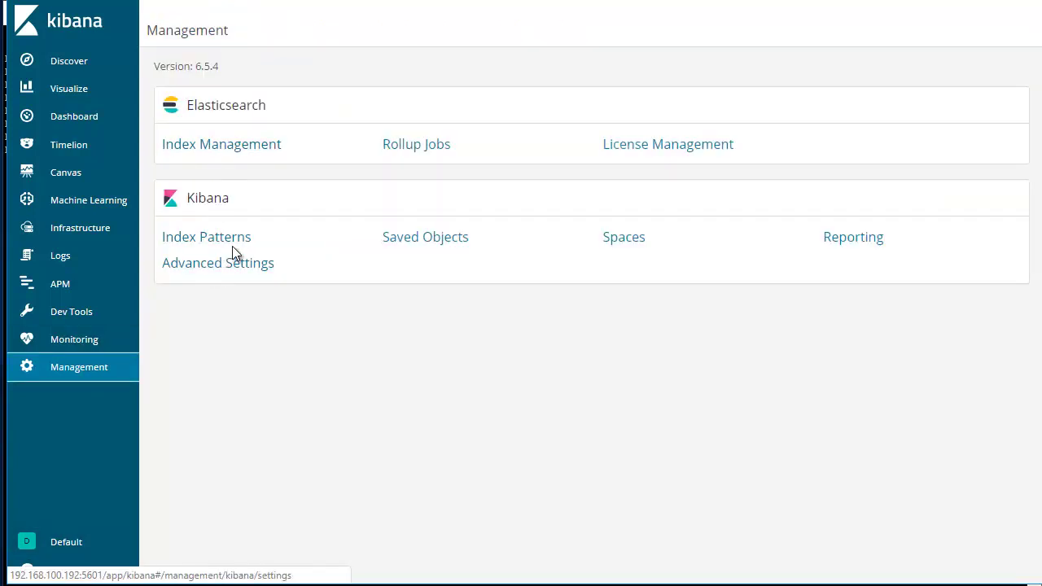
left_click(237, 146)
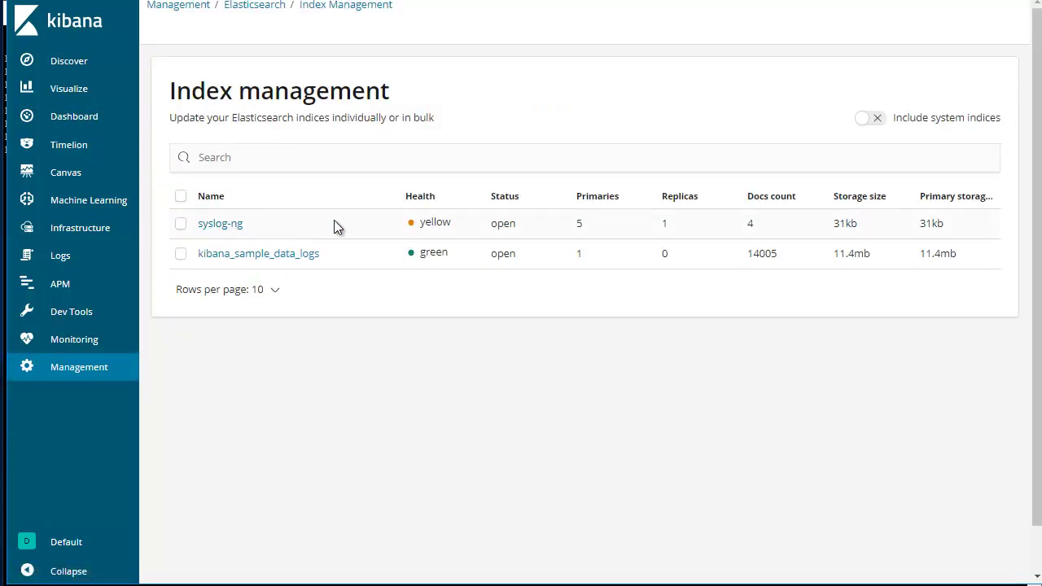
left_click_drag(336, 220, 181, 231)
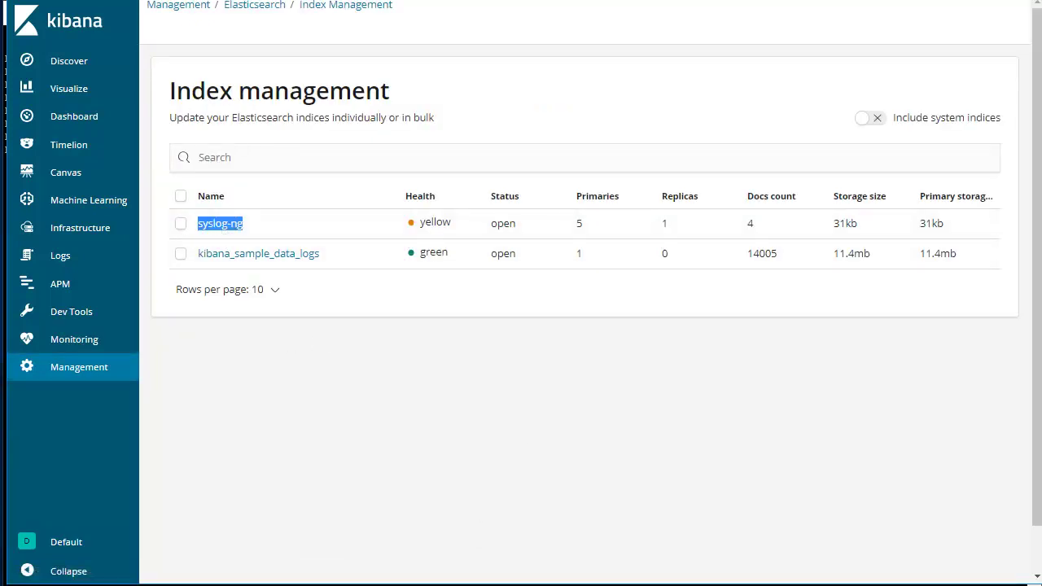
Open syslog-ng.conf in vi and locate the d_es index name line
key("alt+Tab")
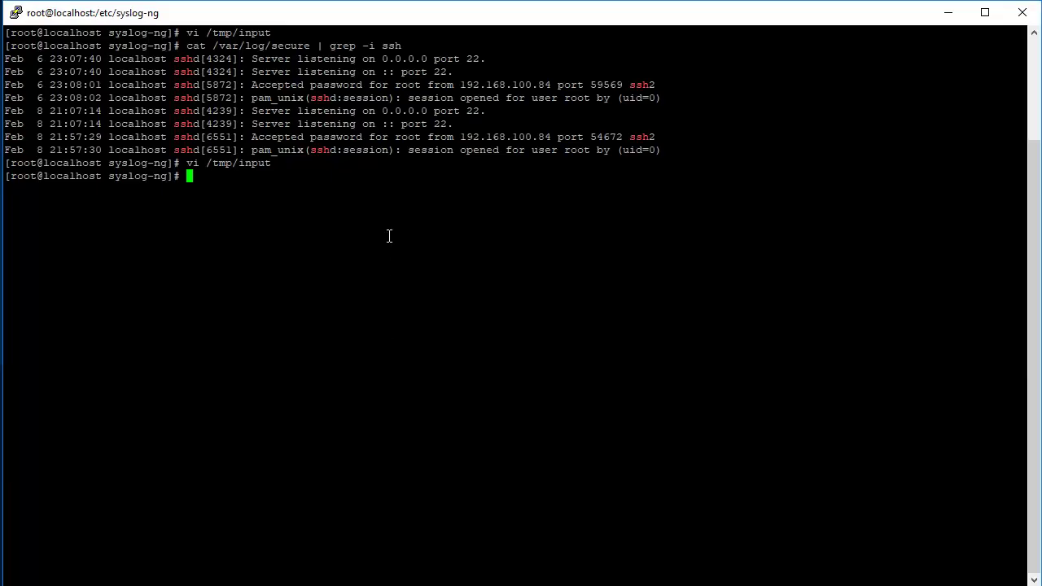
type("vi syslog-ng.conf")
key("Return")
key("Down")
key("Down")
key("Down")
key("Down")
key("Down")
key("Down")
key("Down")
key("Down")
key("Down")
key("Down")
key("Down")
key("Down")
key("Down")
key("Down")
key("Down")
key("Down")
key("Down")
key("Down")
key("Down")
key("Down")
key("Down")
key("Down")
key("Down")
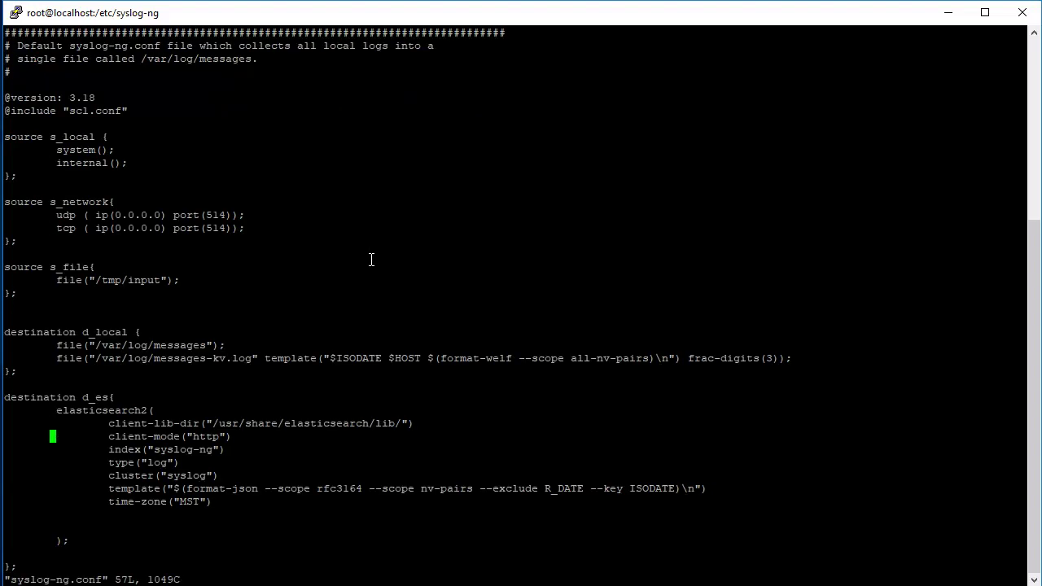
key("Right")
key("Right")
key("Right")
key("Right")
key("Right")
key("Right")
key("Right")
key("Right")
key("Right")
key("Right")
key("Right")
key("Right")
key("Right")
key("Right")
key("Right")
key("Right")
key("Right")
key("Right")
left_click_drag(158, 450, 215, 439)
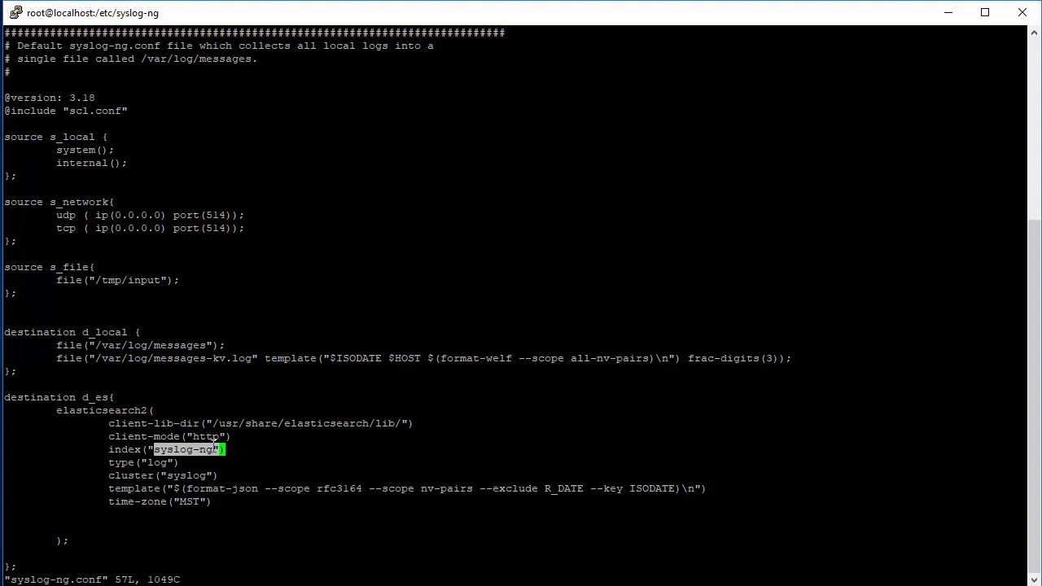
left_click(214, 442)
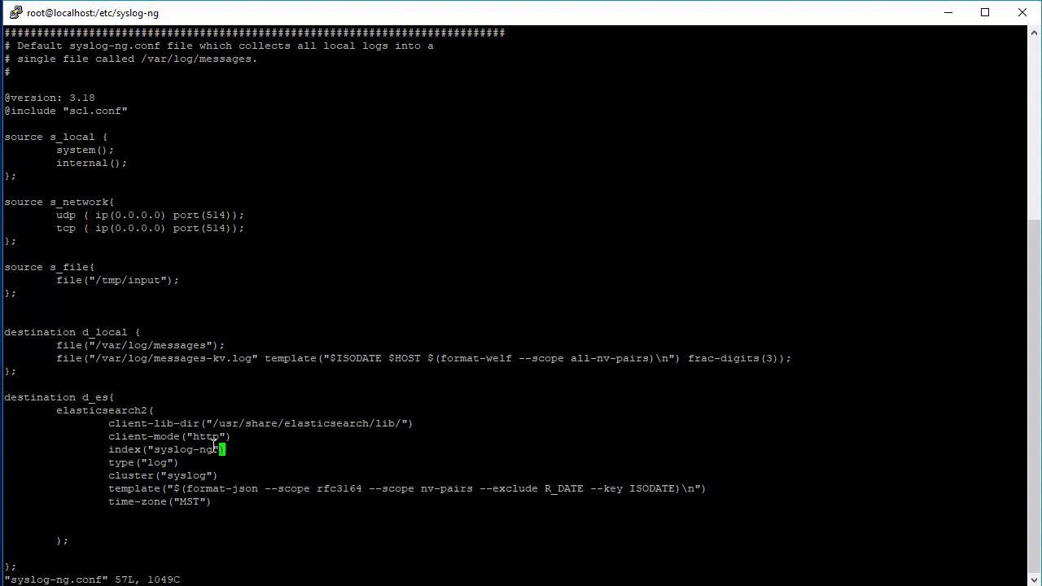
key("Left")
Set index("syslog-ng_${YEAR}.${MONTH}.${DAY}"), save, and pass syslog-ng --syntax-only
type("index(\"syslog-ng_")
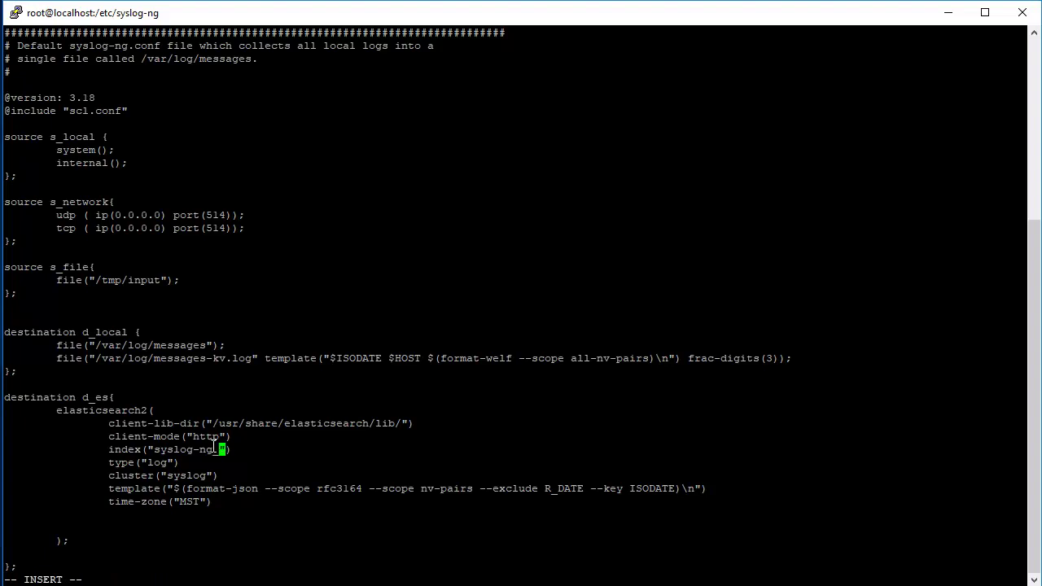
type("${YEAR}.${MONTH}.${DAY}")
key("Escape")
type(":wq")
key("Return")
type("syslog-ng")
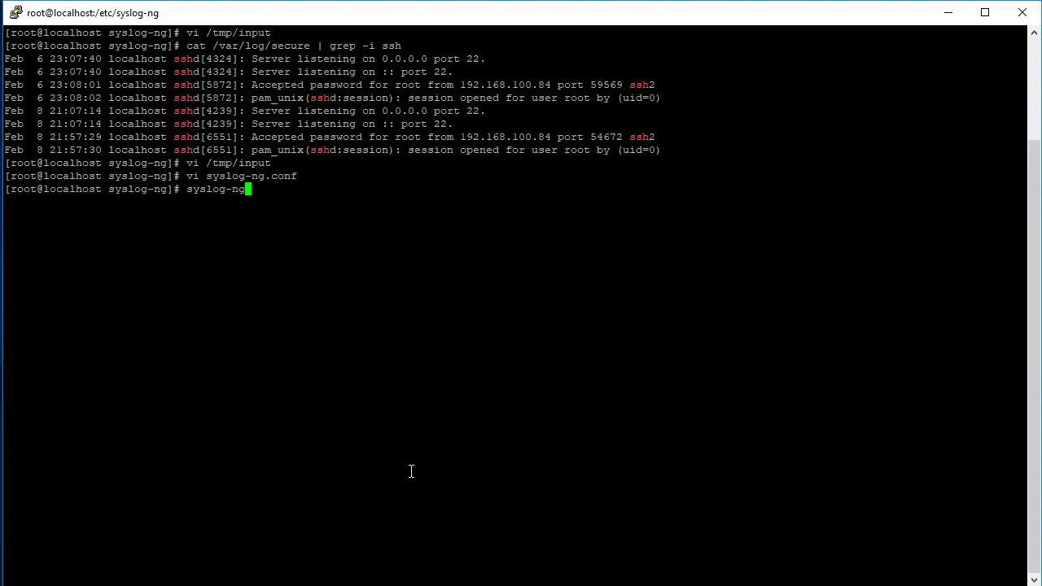
type(" --syntax-only")
key("Return")
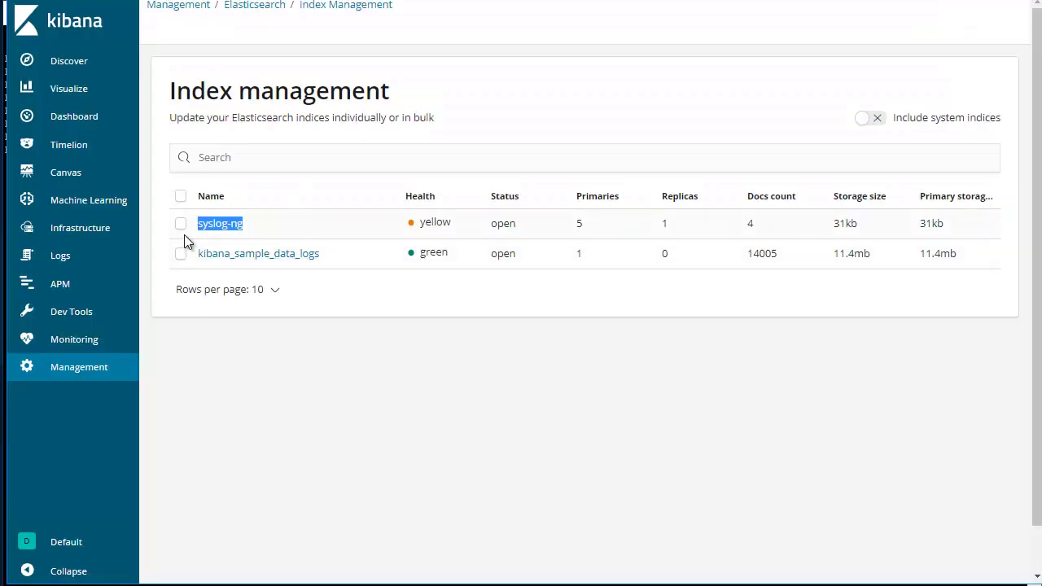
Select the syslog-ng index and delete it via Manage index > Delete index, confirming
left_click(181, 224)
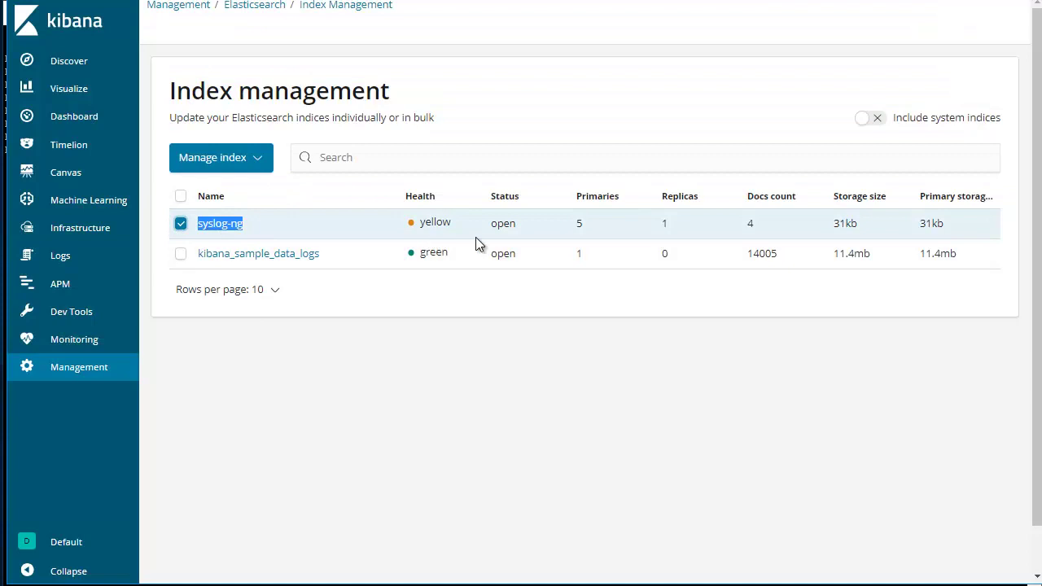
left_click(259, 160)
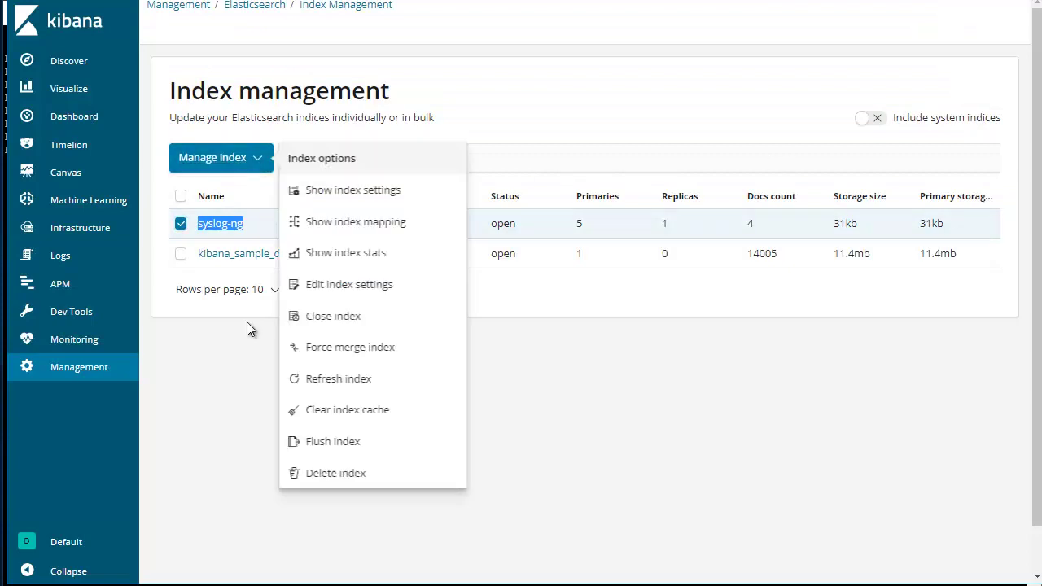
left_click(352, 475)
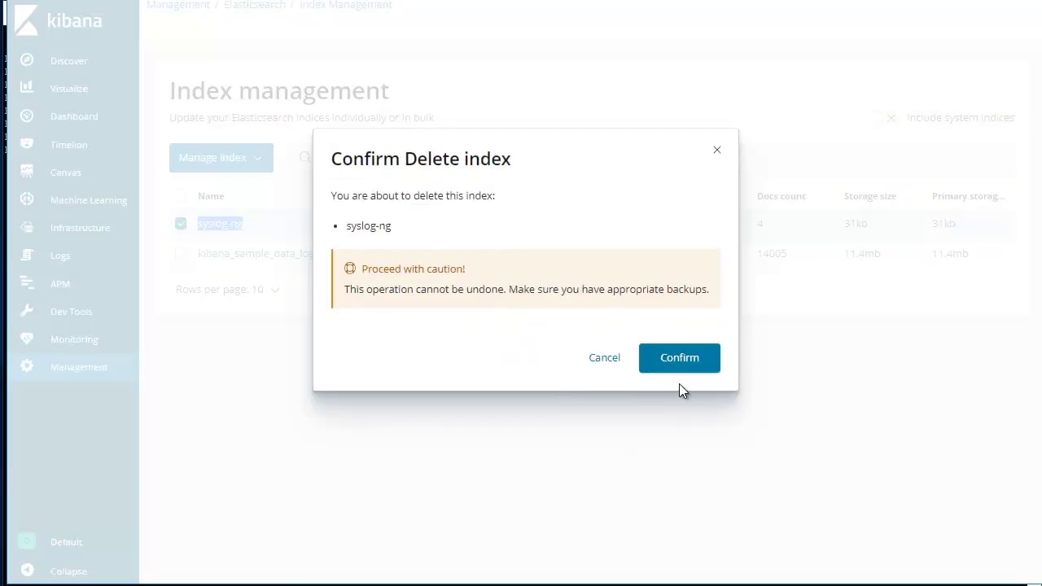
left_click(683, 359)
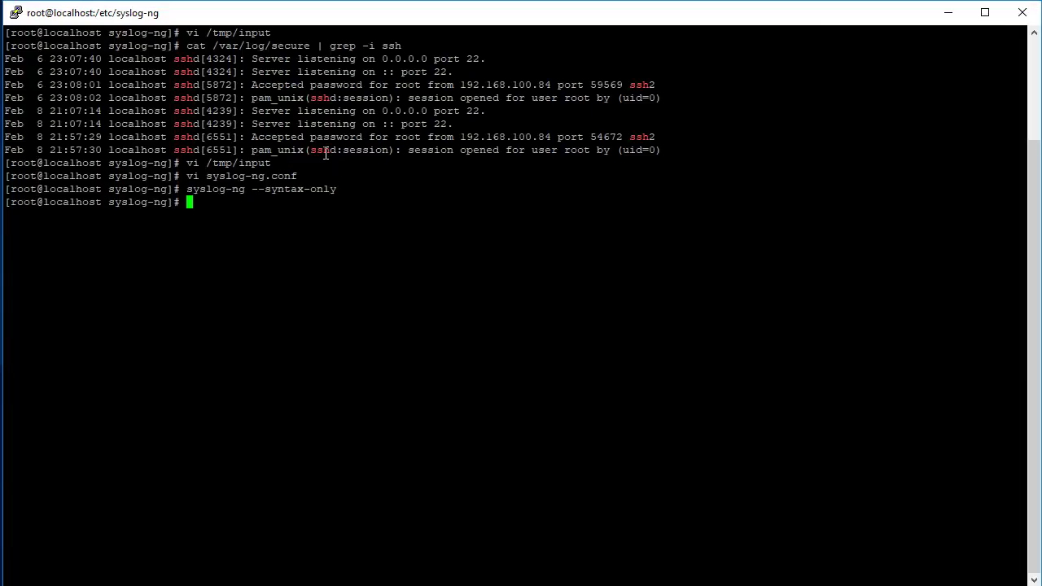
Run syslog-ng-ctl reload, then paste another sshd line into /tmp/input and save
type("syslog-ng-ctl reload")
key("Return")
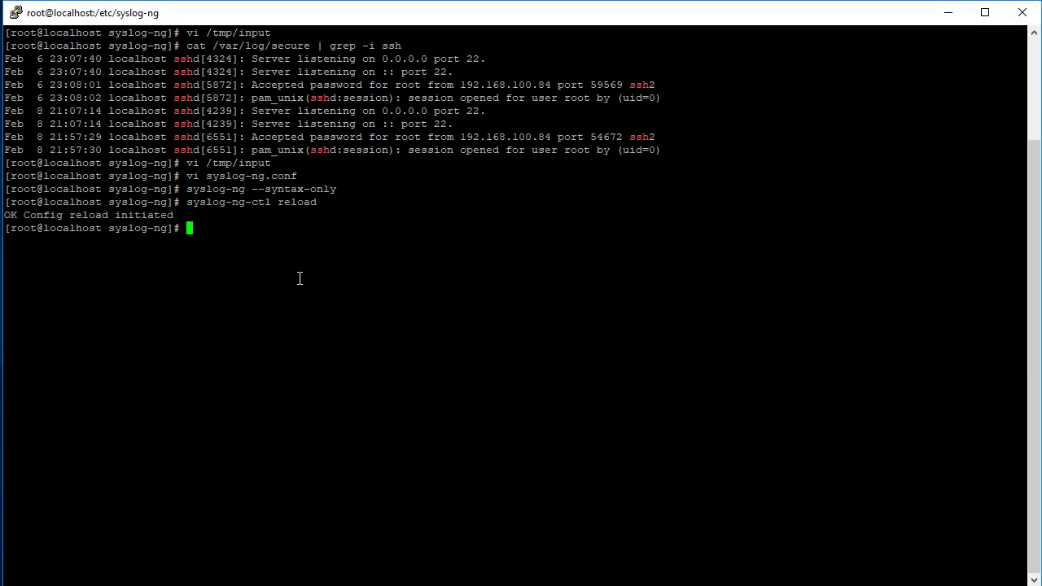
key("Up")
key("Up")
key("Up")
key("Up")
key("Return")
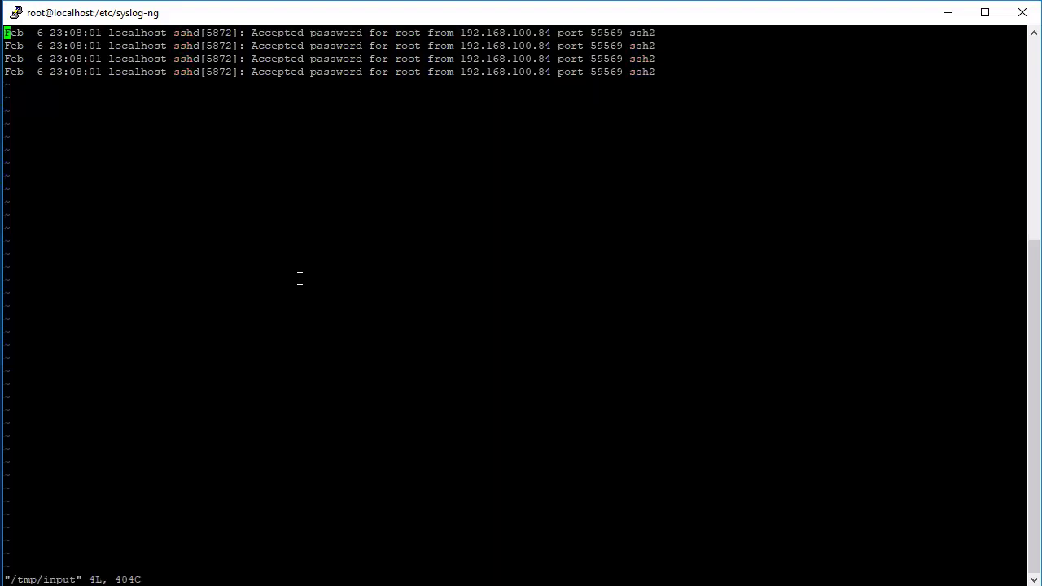
key("j")
key("j")
key("j")
key("p")
key("p")
key("p")
key("p")
key("p")
type(":wq")
key("Return")
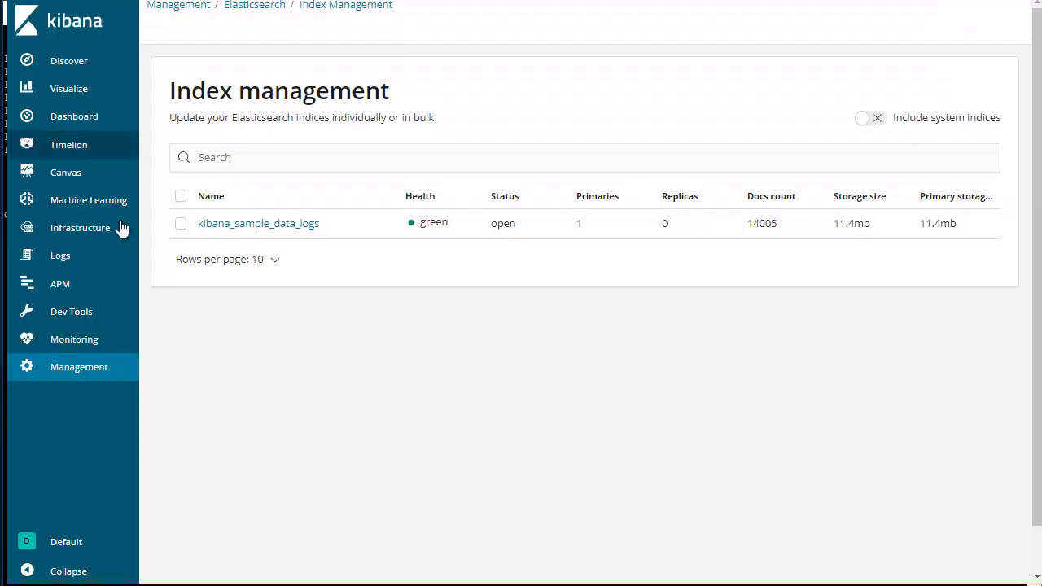
Verify syslog-ng_2019.02.06 lists 5 documents in Index Management, then start a new index pattern
left_click(74, 371)
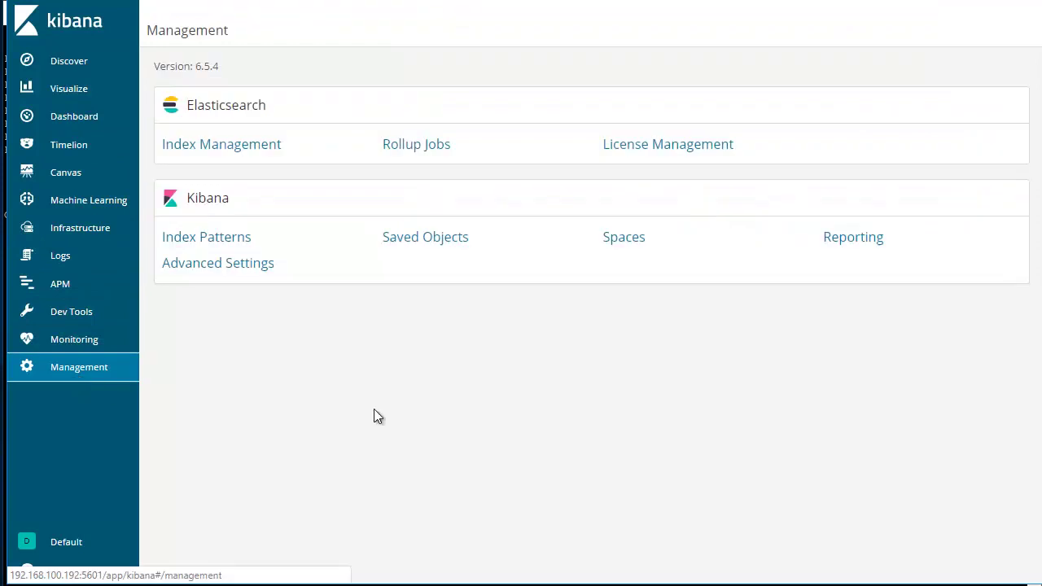
left_click(249, 149)
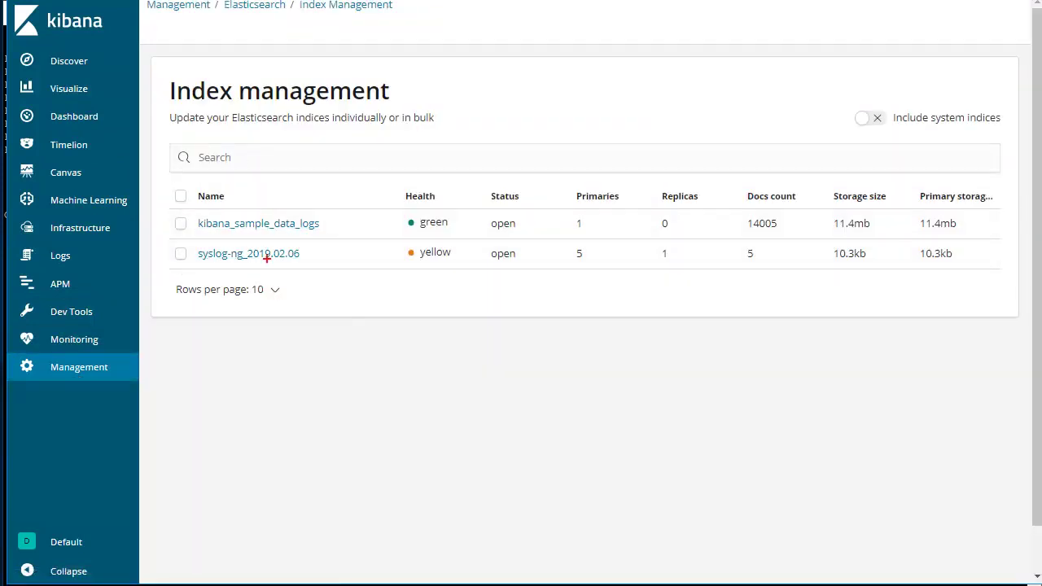
left_click_drag(267, 246, 269, 141)
left_click_drag(284, 241, 299, 163)
left_click_drag(297, 245, 327, 160)
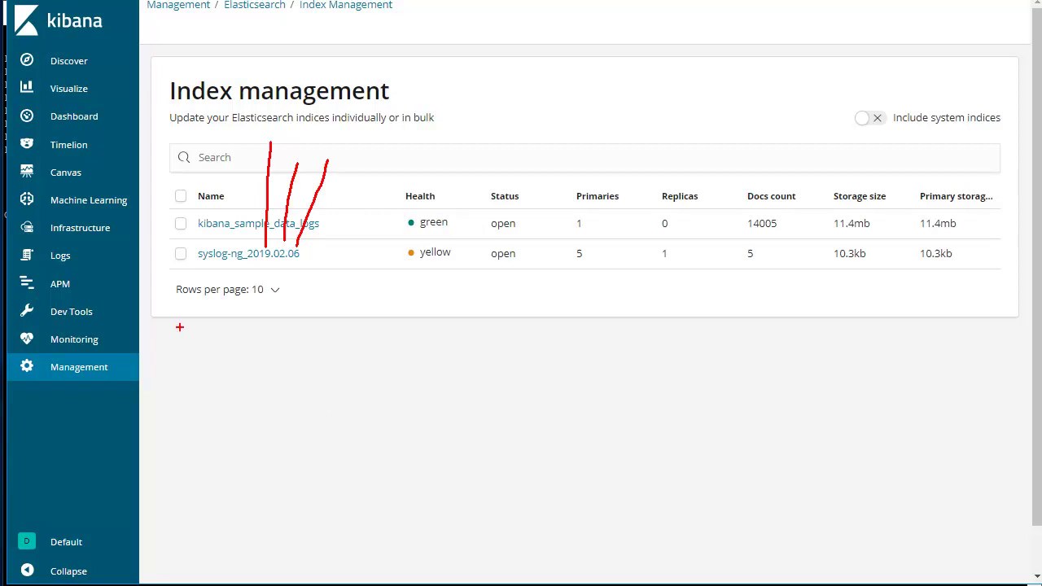
key("Escape")
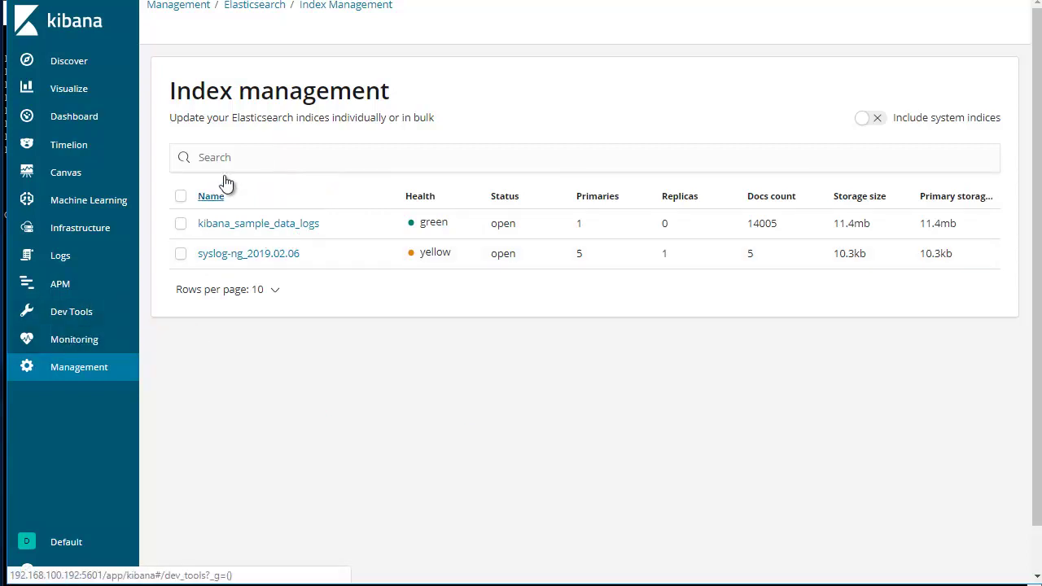
left_click(96, 379)
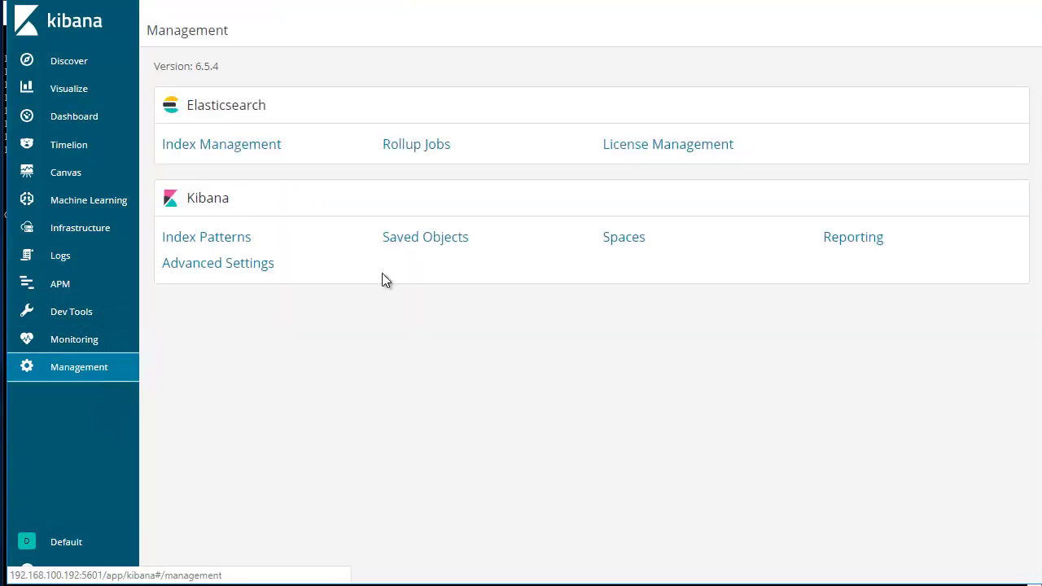
left_click(209, 240)
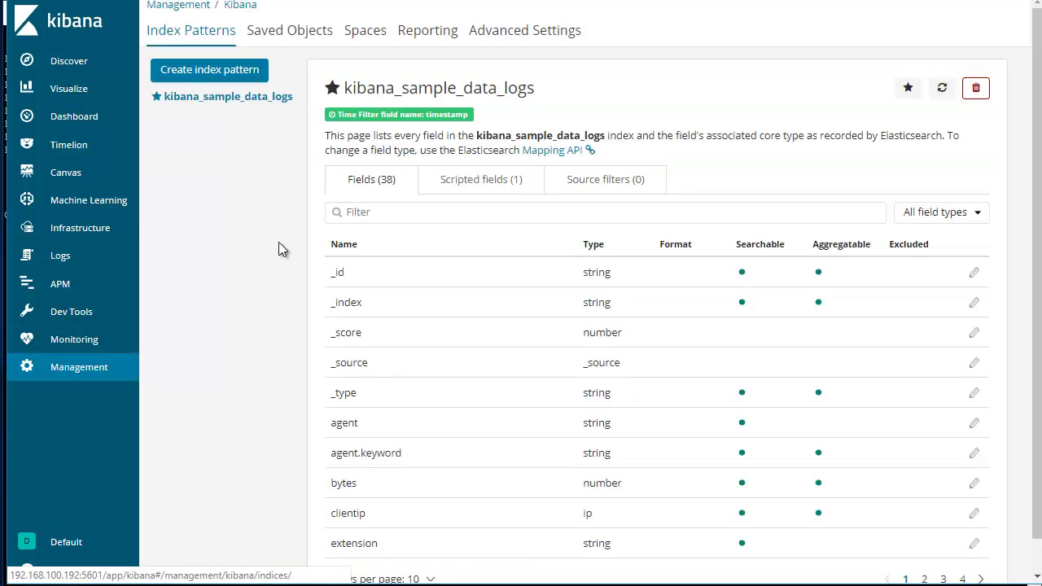
Create the syslog-ng_* index pattern with ISODATE as its time filter field and review its fields
left_click(222, 74)
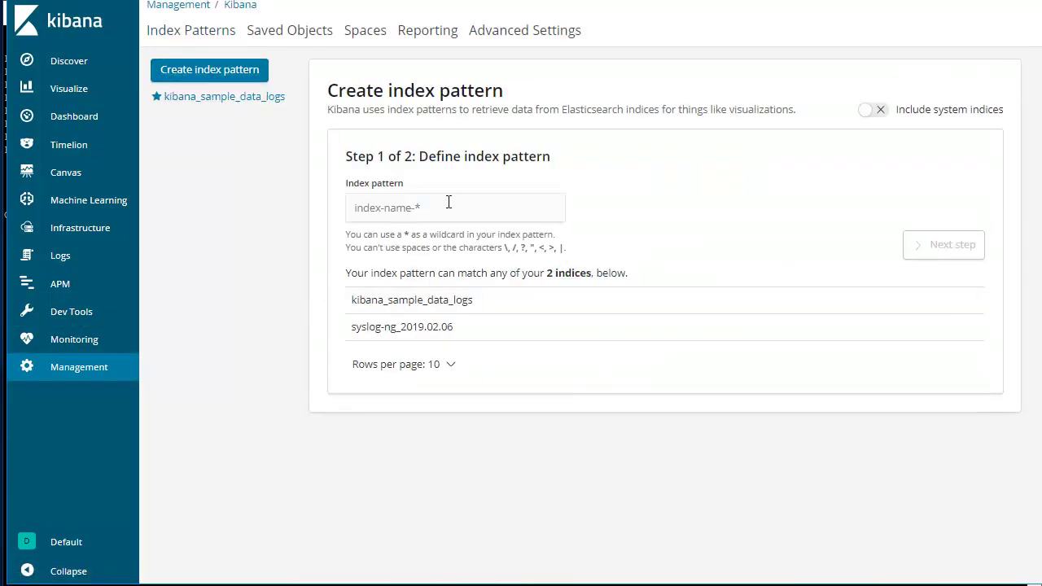
left_click(449, 202)
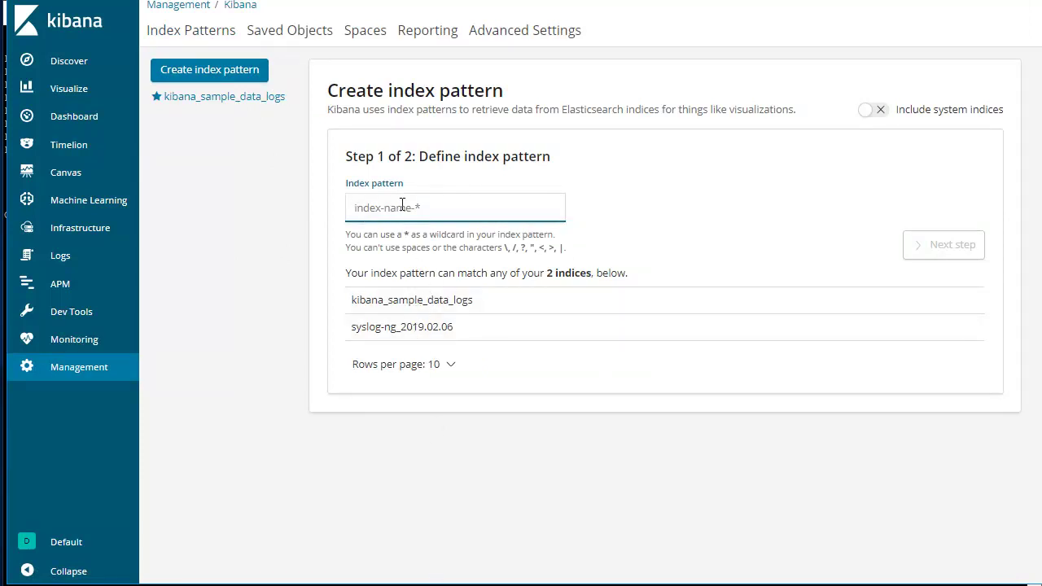
type("syslog-ng_*")
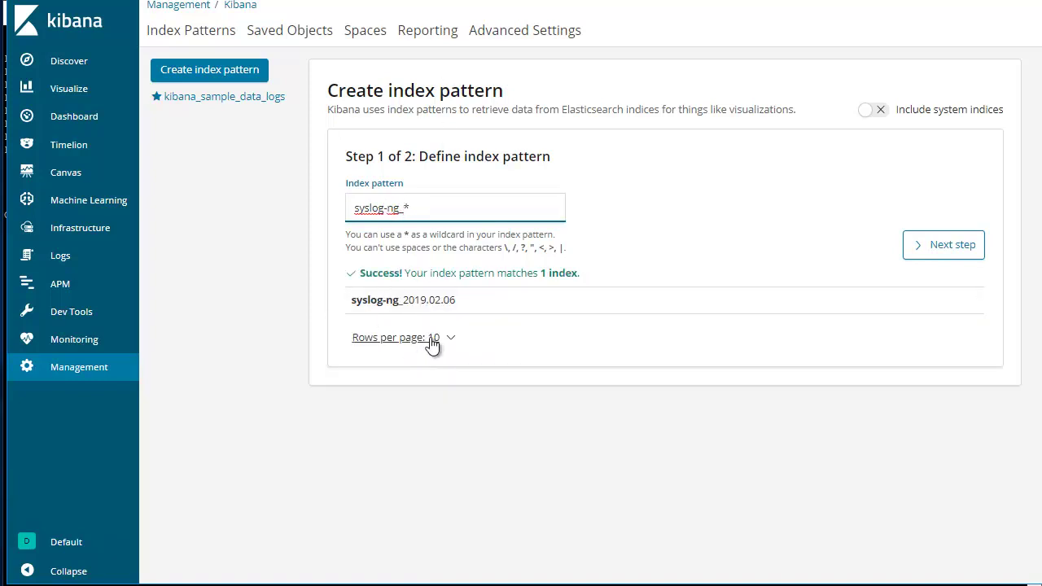
left_click(933, 245)
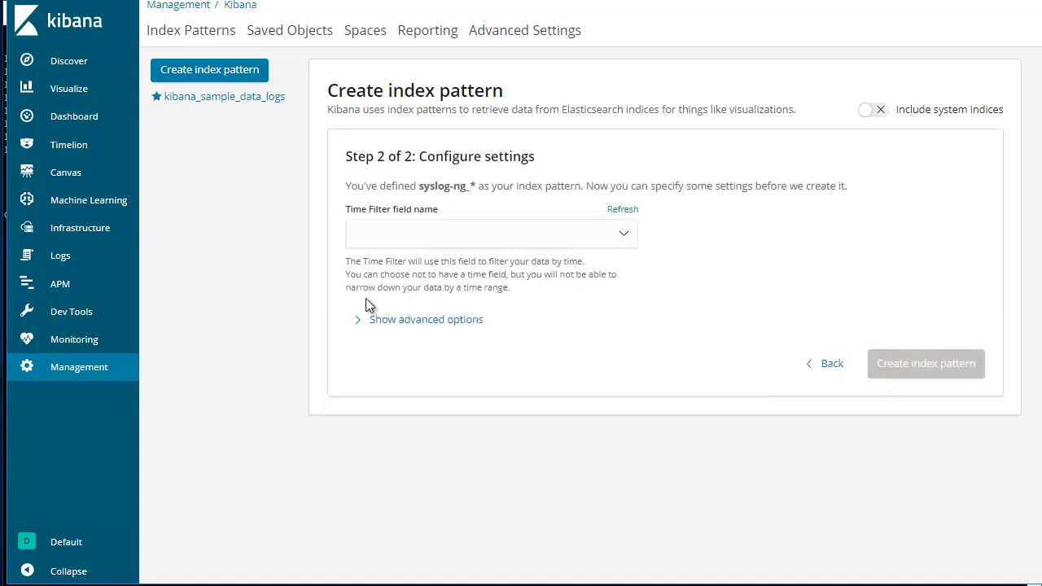
left_click(512, 230)
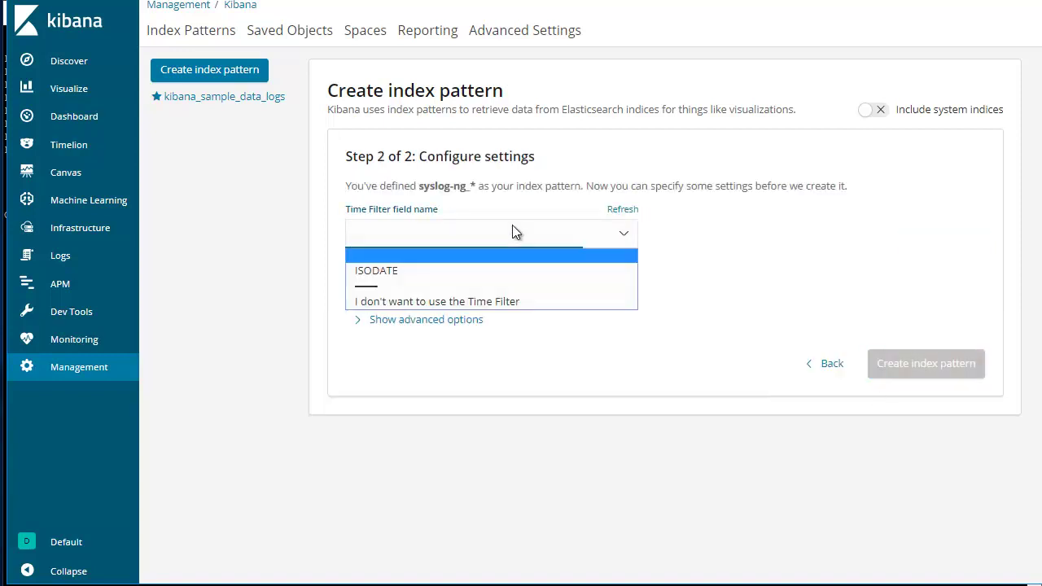
left_click(379, 271)
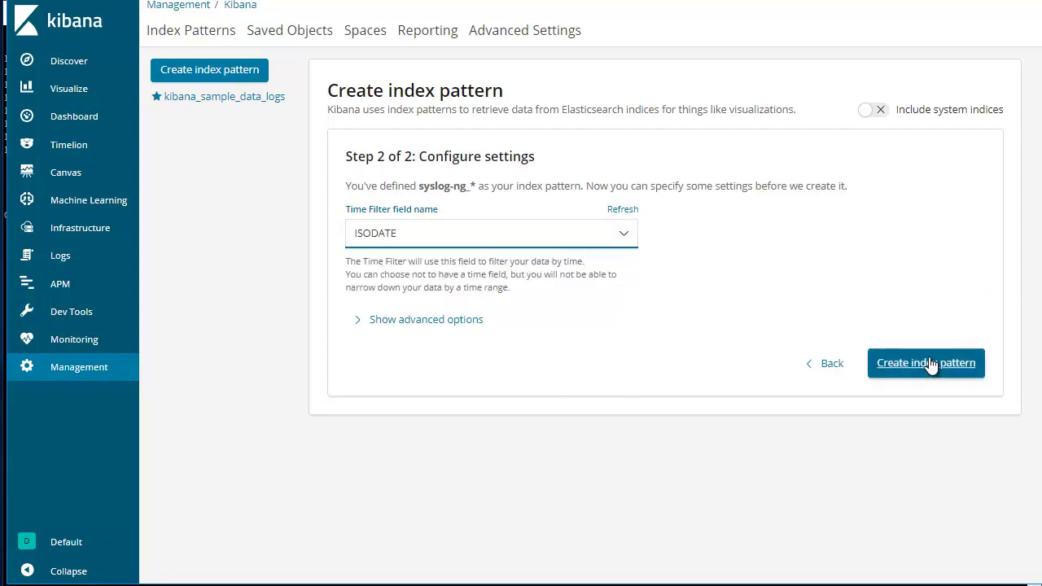
left_click(929, 363)
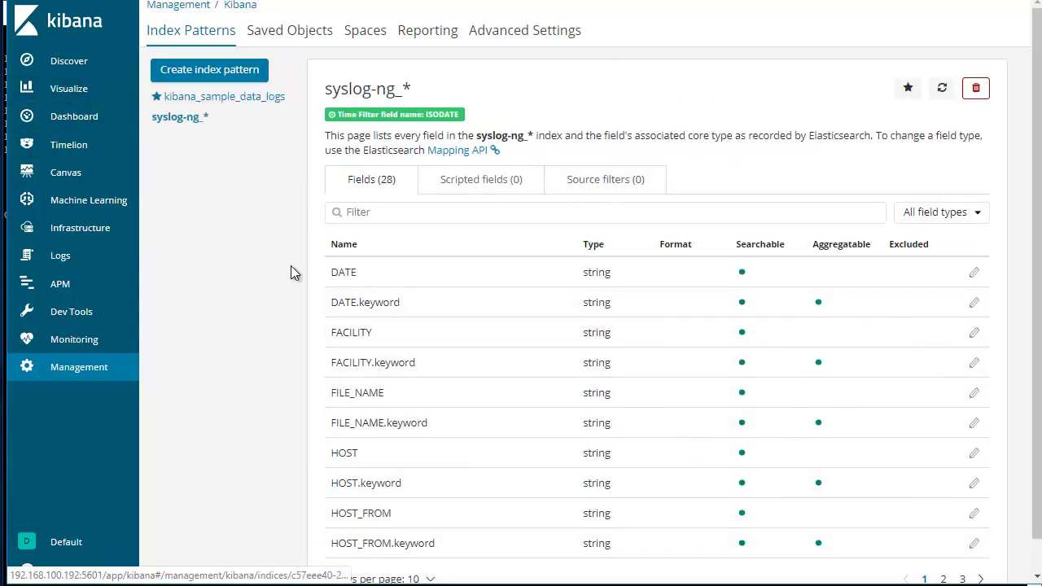
scroll(459, 342, "down", 1)
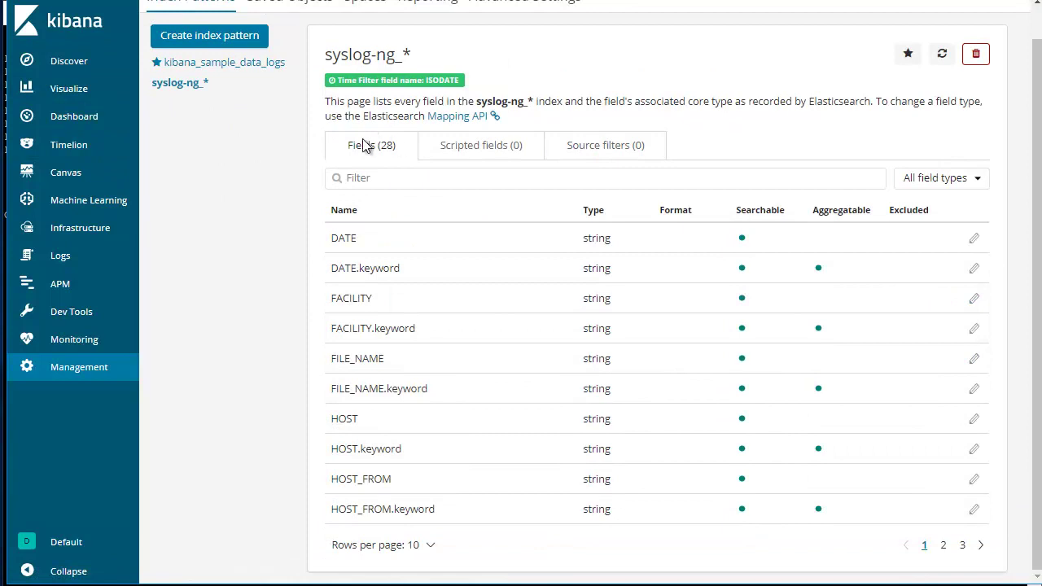
scroll(419, 342, "up", 1)
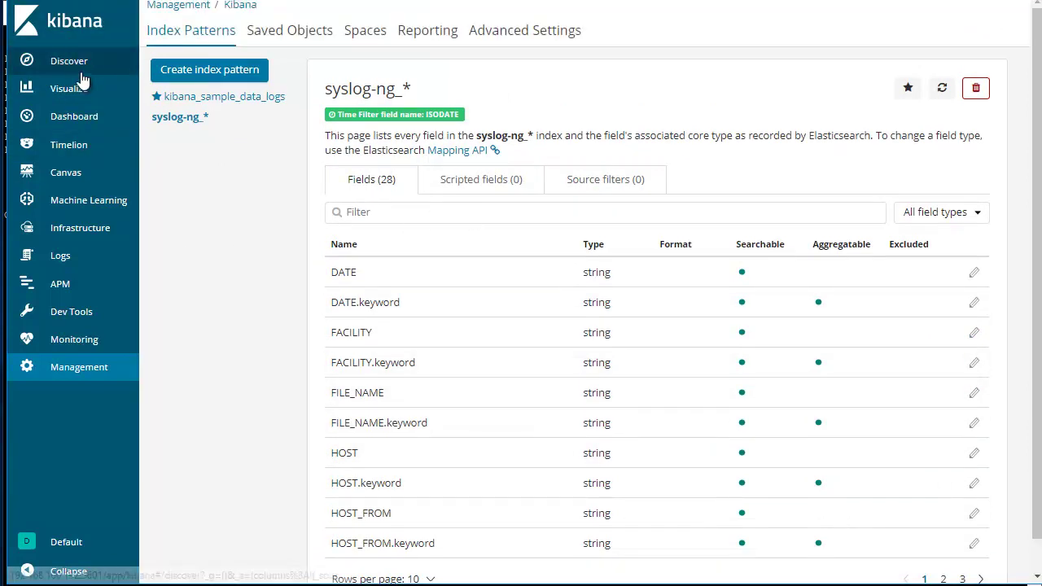
Open Discover and switch to the syslog-ng_* index pattern
left_click(86, 73)
left_click(217, 98)
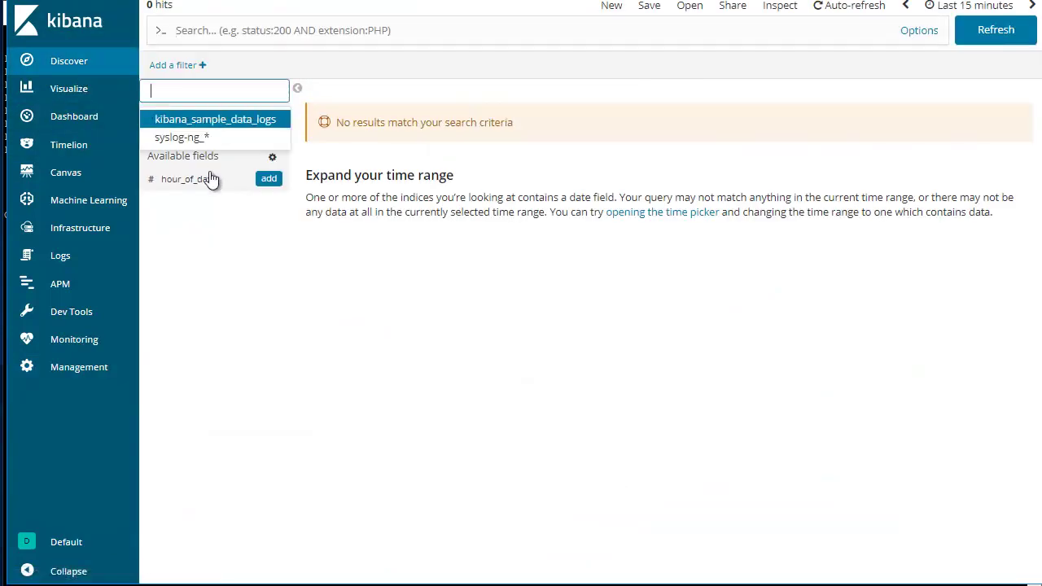
left_click(187, 137)
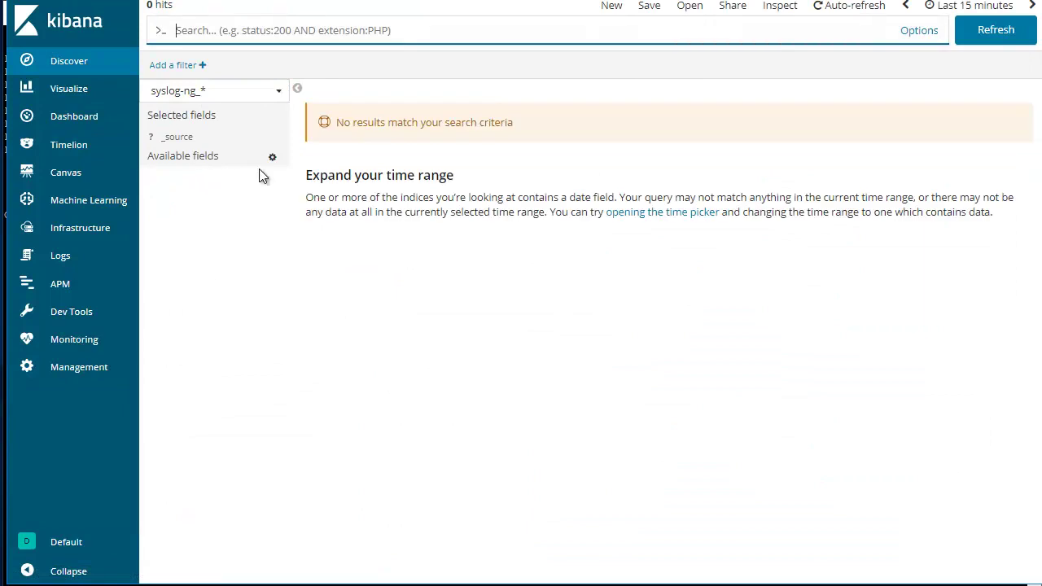
Set the time range to This month so the five sshd entries appear
left_click(949, 7)
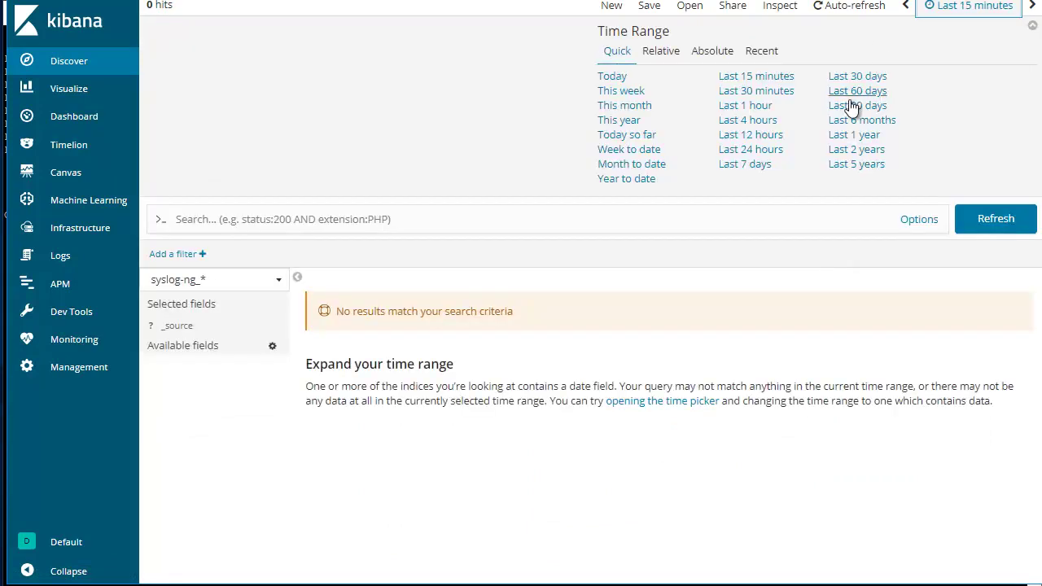
left_click(729, 105)
left_click(984, 5)
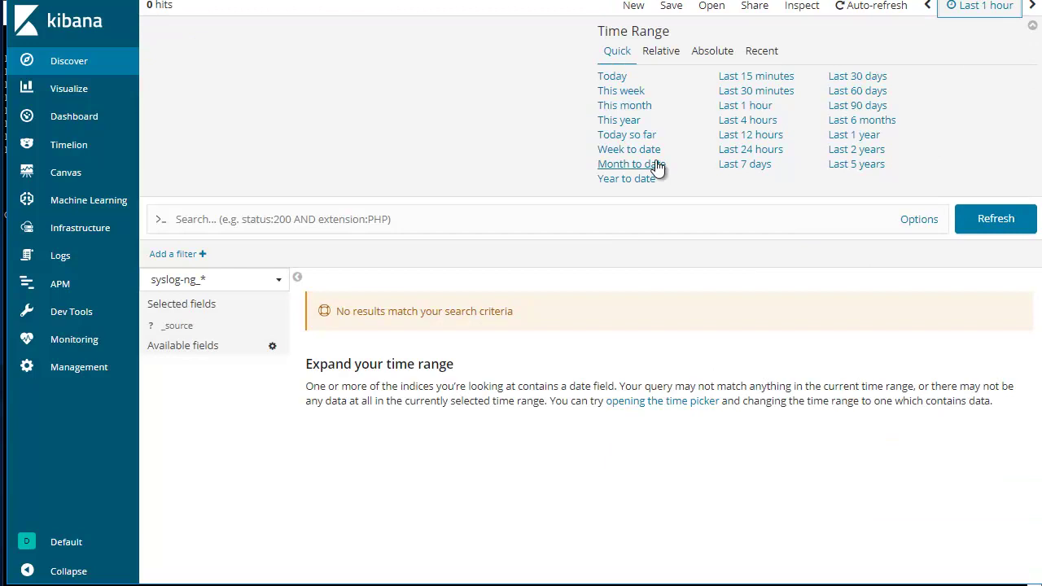
left_click(625, 105)
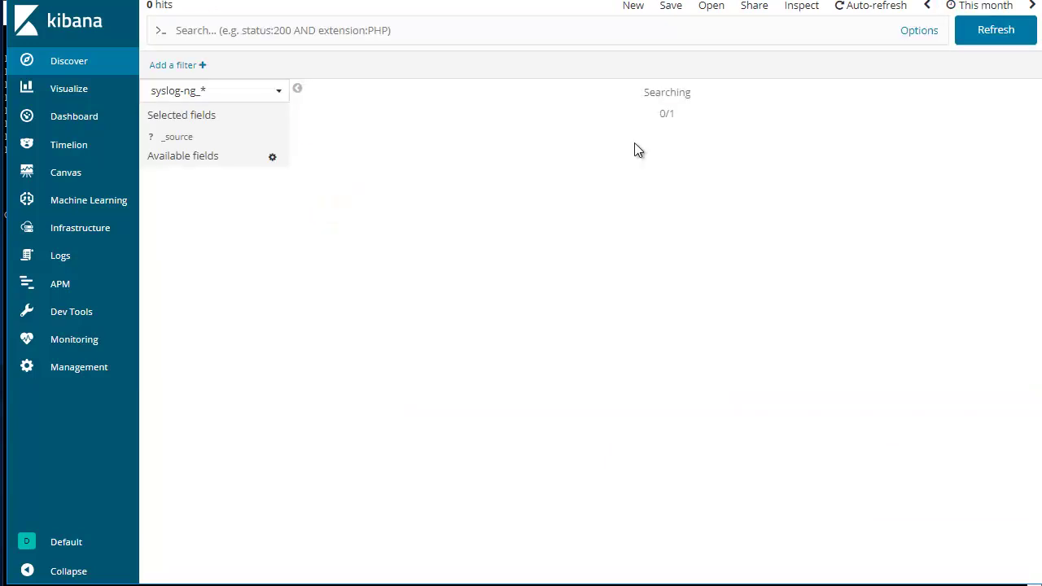
scroll(717, 330, "down", 2)
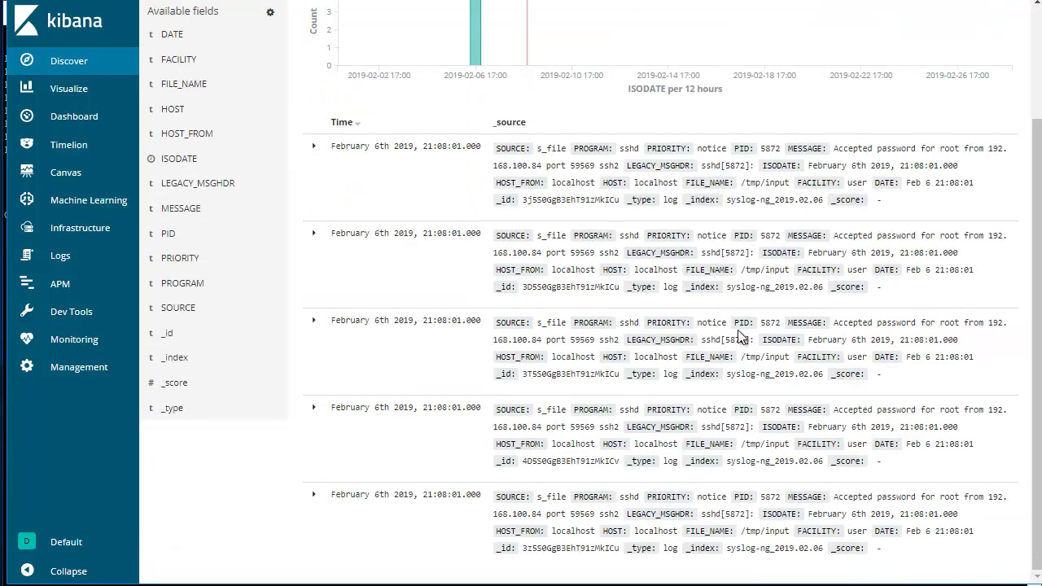
scroll(407, 196, "up", 2)
scroll(431, 209, "down", 2)
Expand the first log entry, view it as JSON, then return to the field table
left_click(313, 153)
scroll(536, 281, "down", 2)
scroll(546, 326, "up", 2)
scroll(560, 330, "down", 2)
scroll(453, 59, "up", 2)
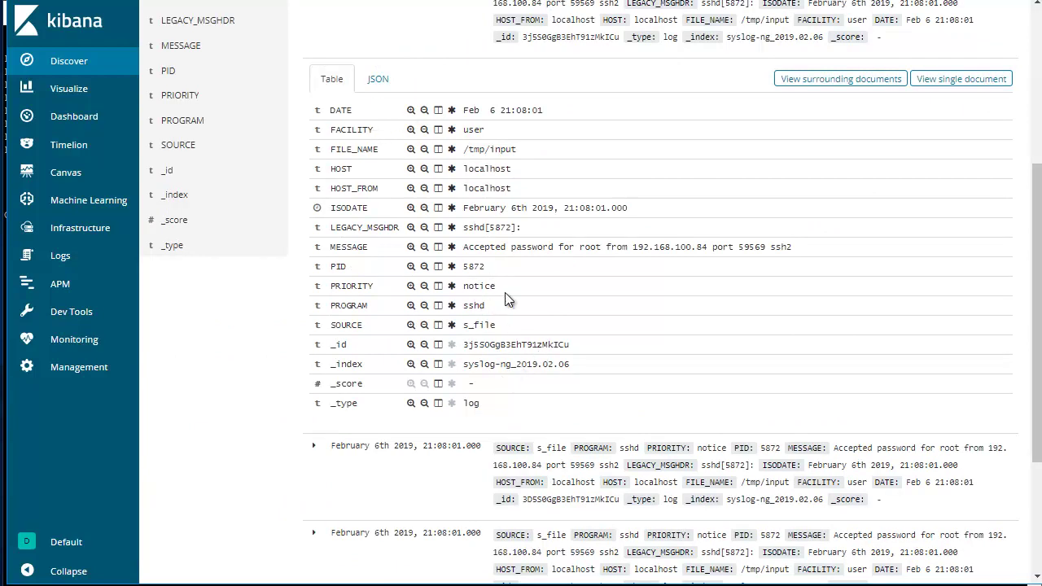
left_click(378, 79)
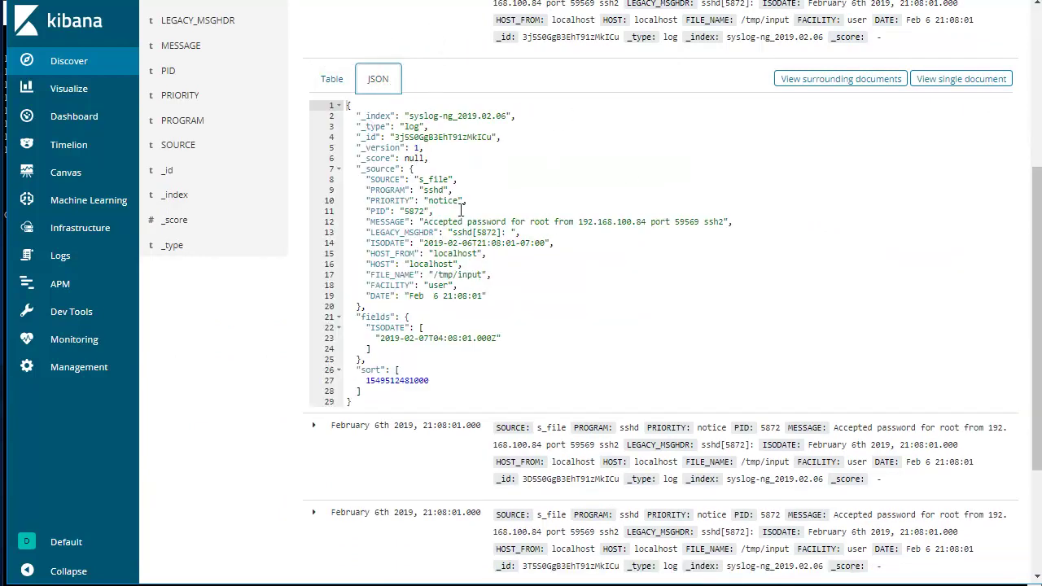
scroll(346, 140, "up", 2)
left_click(331, 160)
scroll(426, 196, "down", 5)
Highlight the source IP, 'root' and 'Accepted' in MESSAGE, and the HOST_FROM value localhost
left_click_drag(465, 84, 849, 94)
left_click_drag(786, 85, 799, 84)
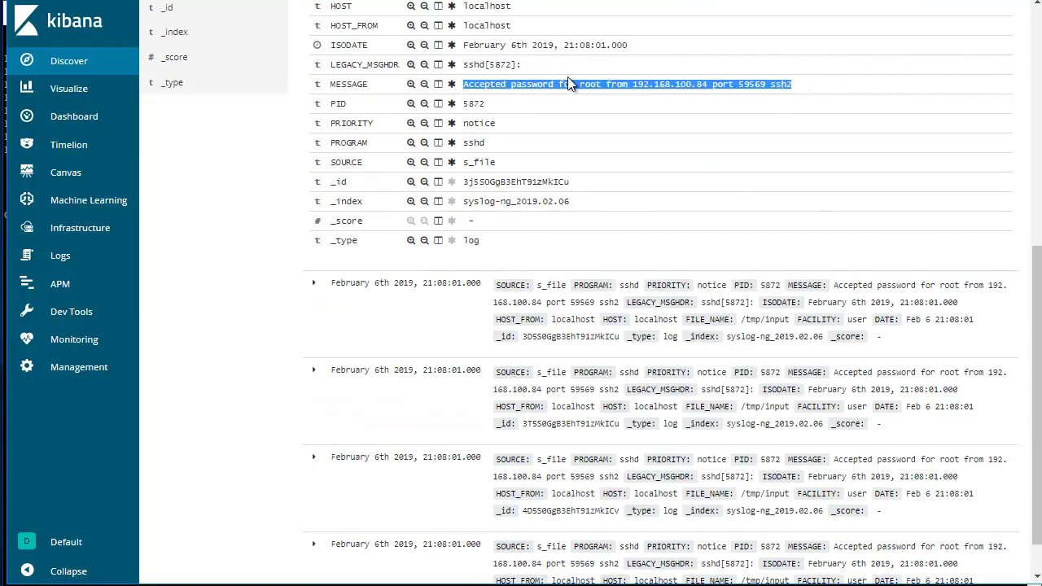
left_click(522, 84)
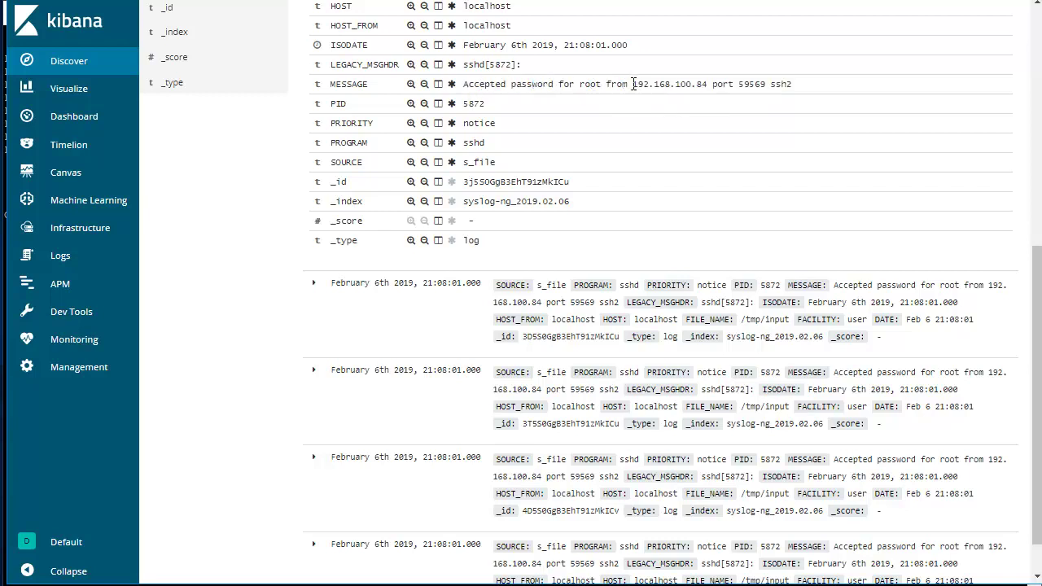
left_click_drag(633, 84, 707, 86)
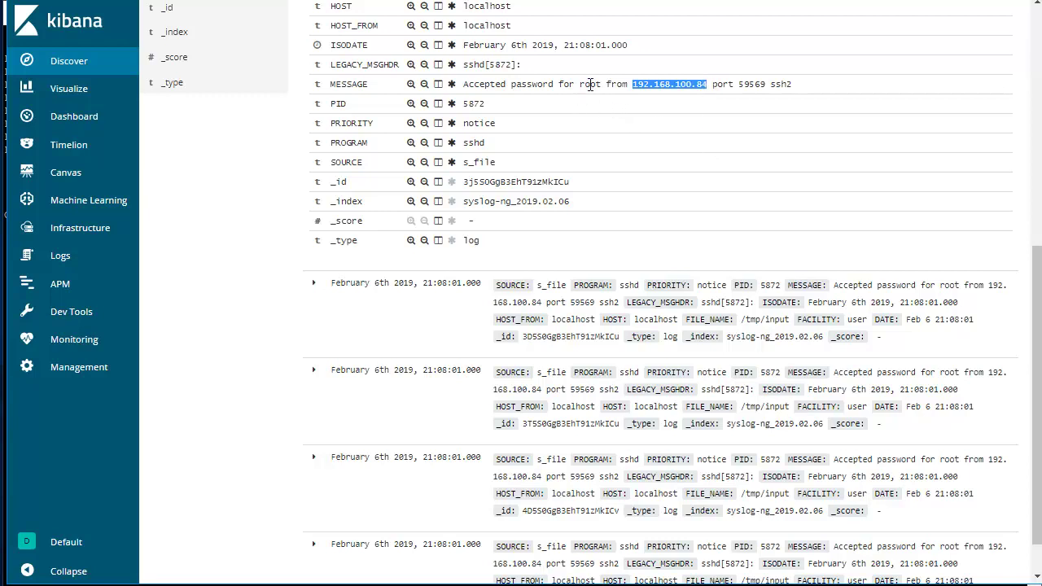
left_click_drag(580, 85, 603, 85)
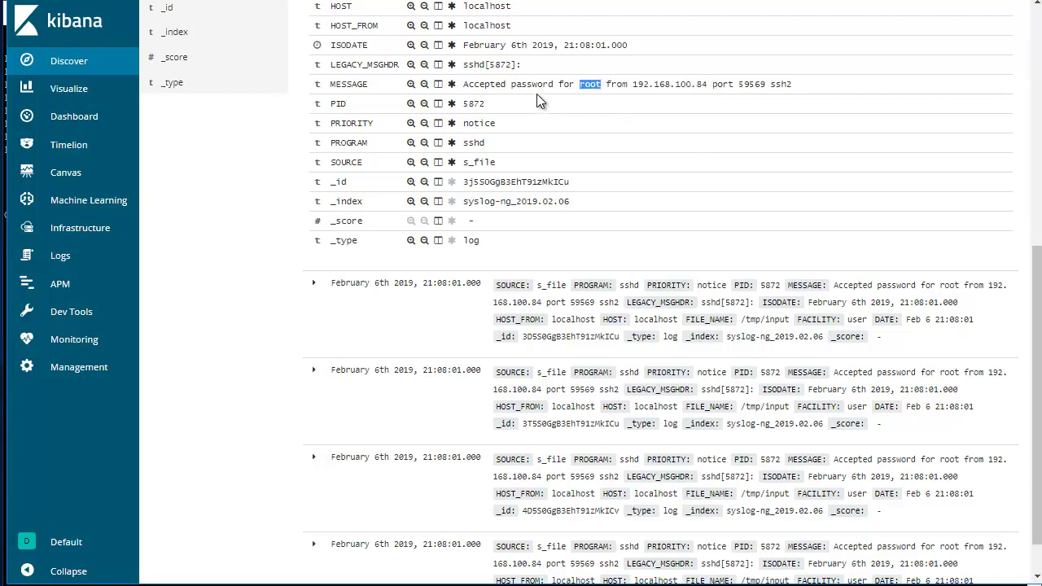
double_click(476, 84)
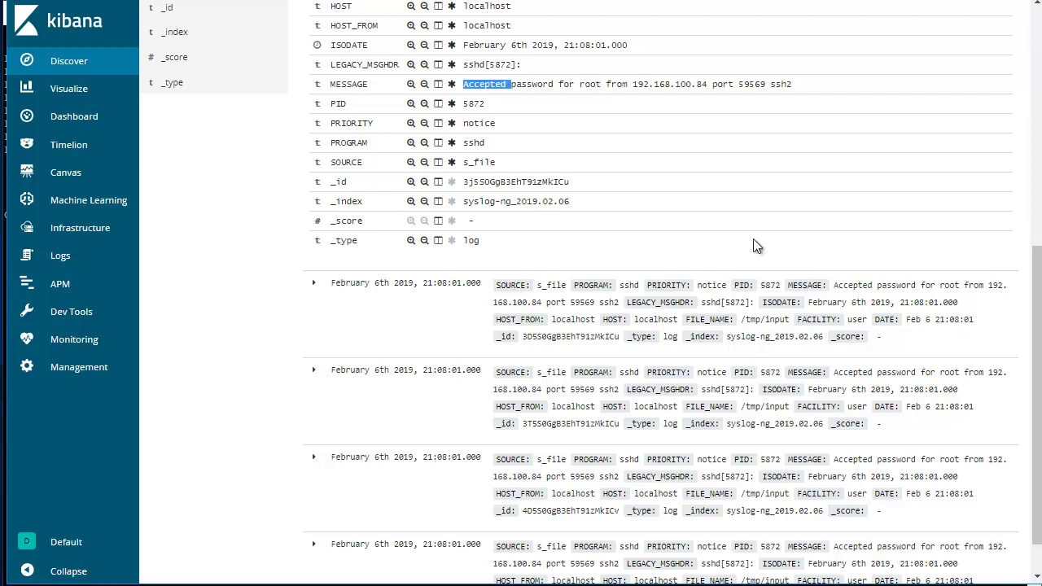
scroll(687, 237, "up", 3)
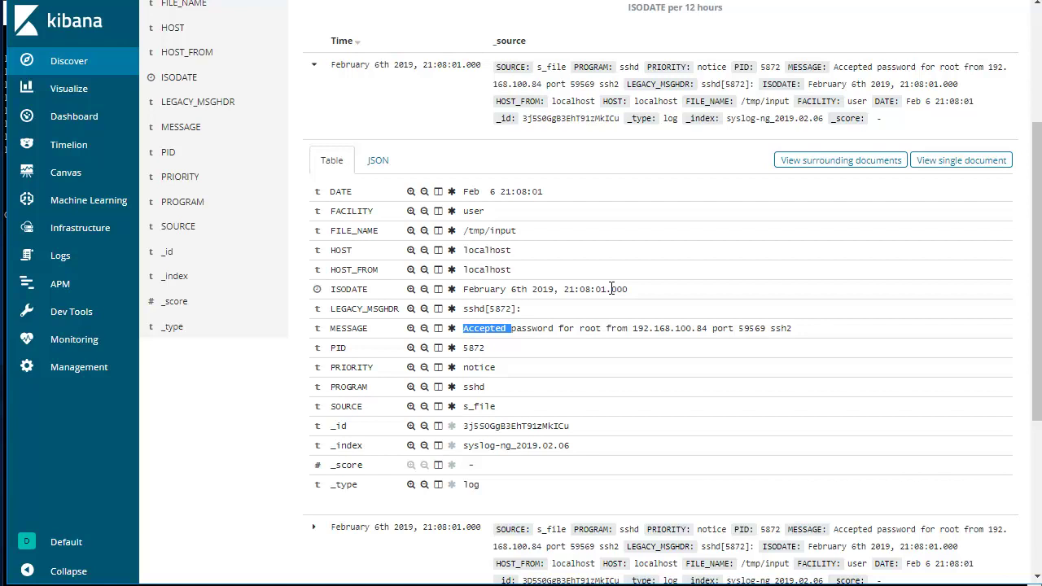
scroll(657, 408, "up", 3)
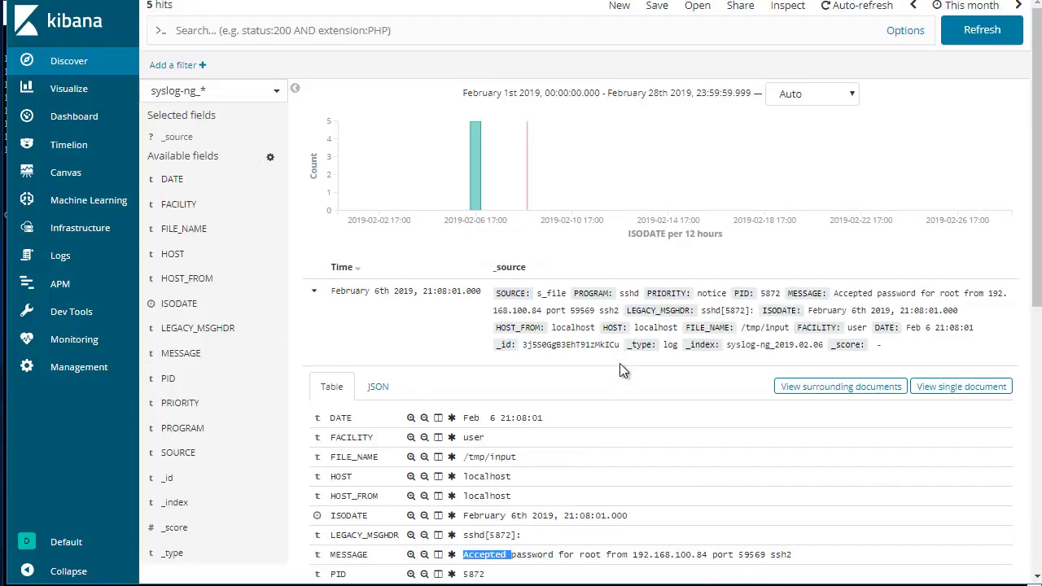
scroll(529, 346, "down", 3)
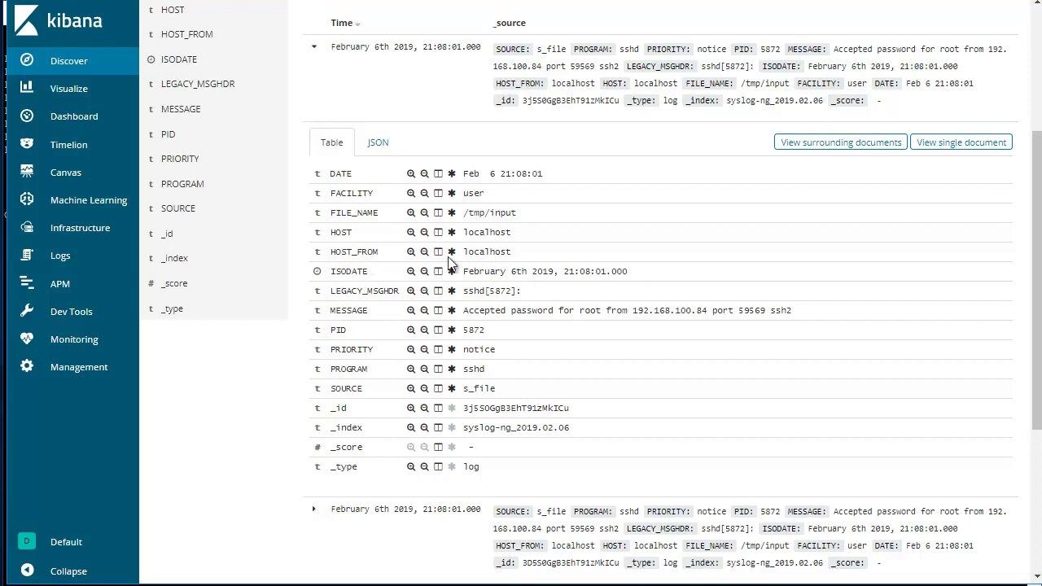
left_click_drag(461, 254, 542, 254)
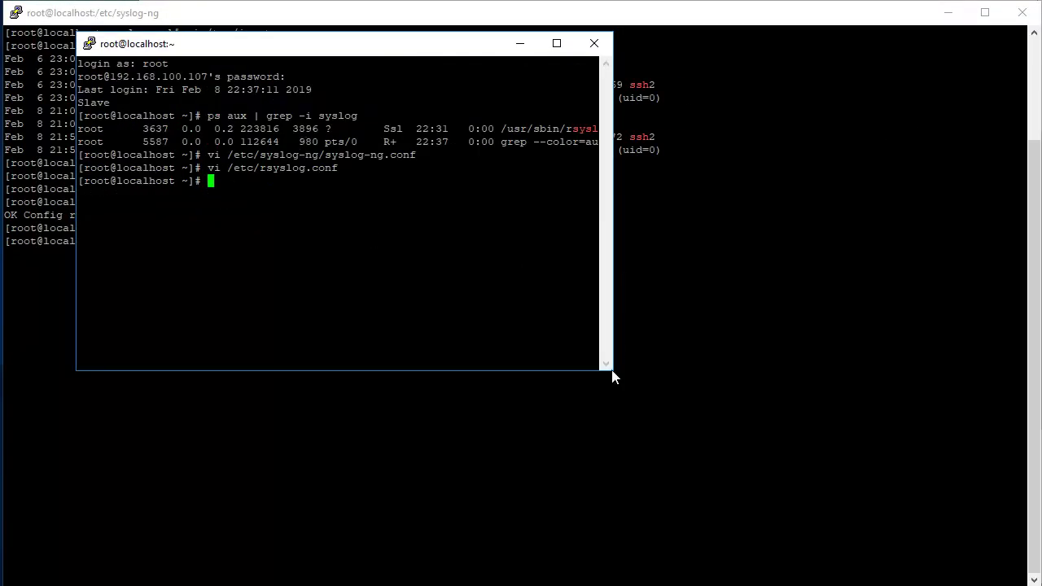
Enlarge the client terminal, clear it, and open /etc/rsyslog.conf in vi
left_click_drag(612, 372, 853, 397)
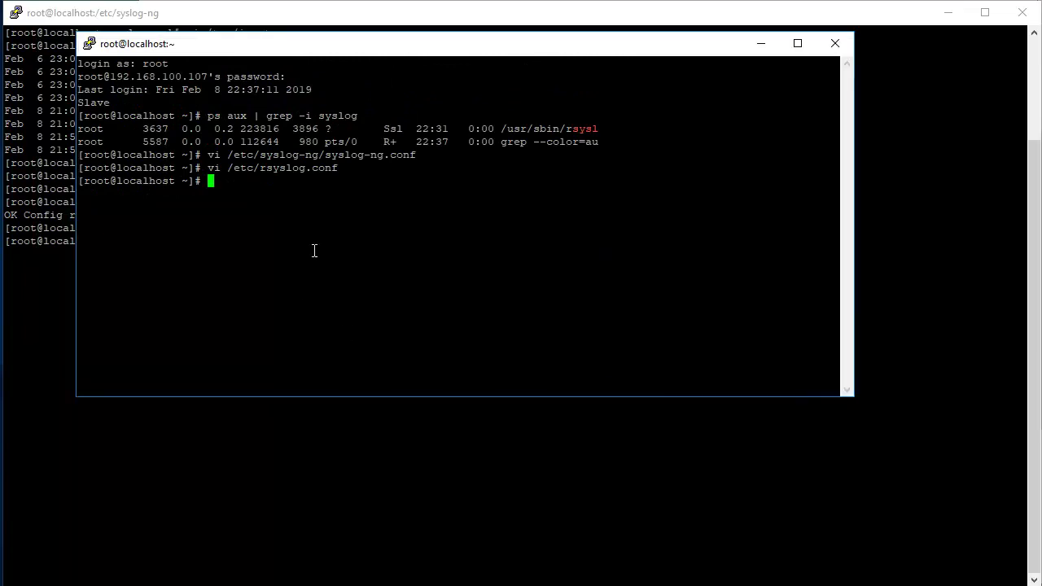
type("clear")
key("Return")
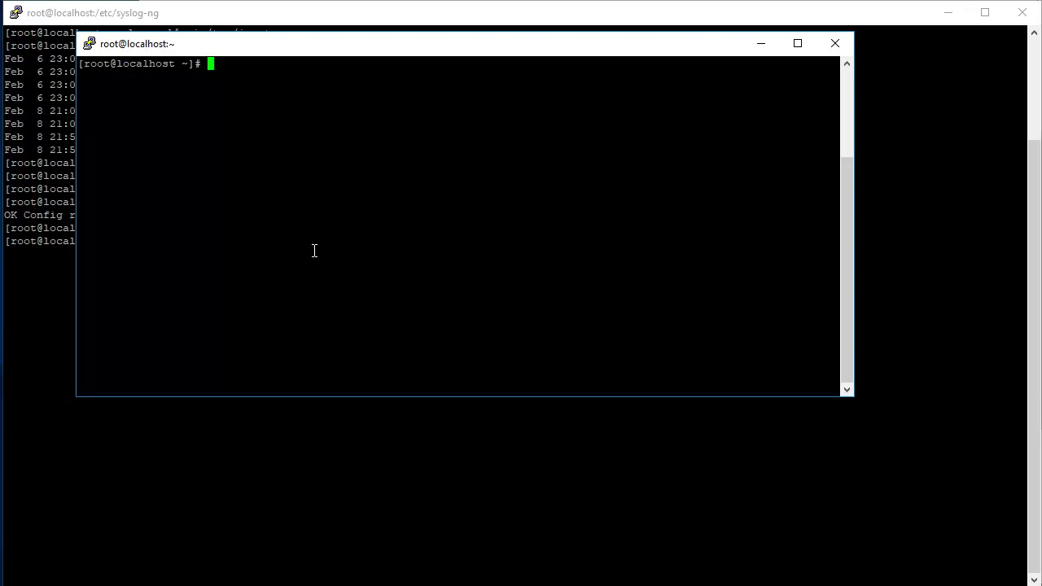
type("vi /etc/syslo")
key("Tab")
key("BackSpace")
key("BackSpace")
key("BackSpace")
key("BackSpace")
key("BackSpace")
key("BackSpace")
key("BackSpace")
key("BackSpace")
key("BackSpace")
key("BackSpace")
type("rsyslog.")
key("Tab")
key("Return")
Add a new last line beginning '*.* @@' and bring the server terminal forward
key("shift+g")
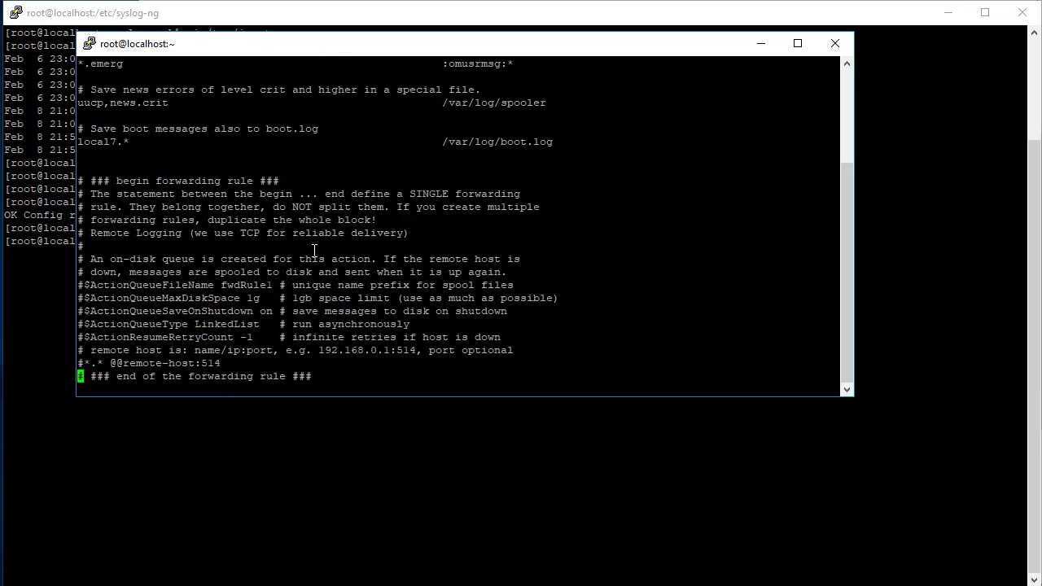
type("o")
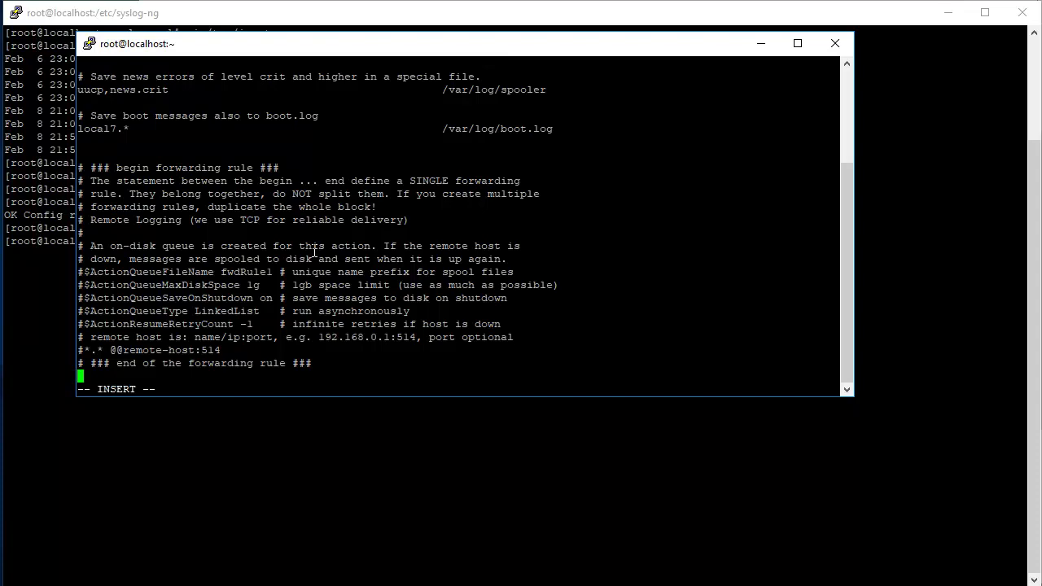
type("*.*")
key("BackSpace")
key("BackSpace")
type("inf")
key("BackSpace")
key("BackSpace")
type("nfo")
key("BackSpace")
key("BackSpace")
key("BackSpace")
key("BackSpace")
type("* @")
type("@")
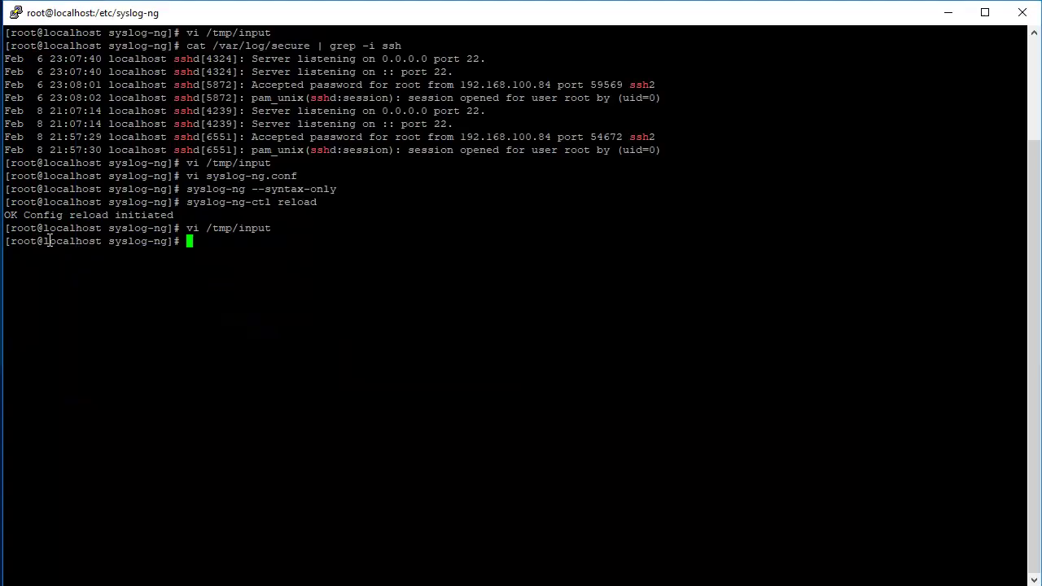
triple_click(267, 350)
Run ifconfig on the server and copy its IP 192.168.100.192
left_click(364, 143)
type("ifconfig eth0")
key("Return")
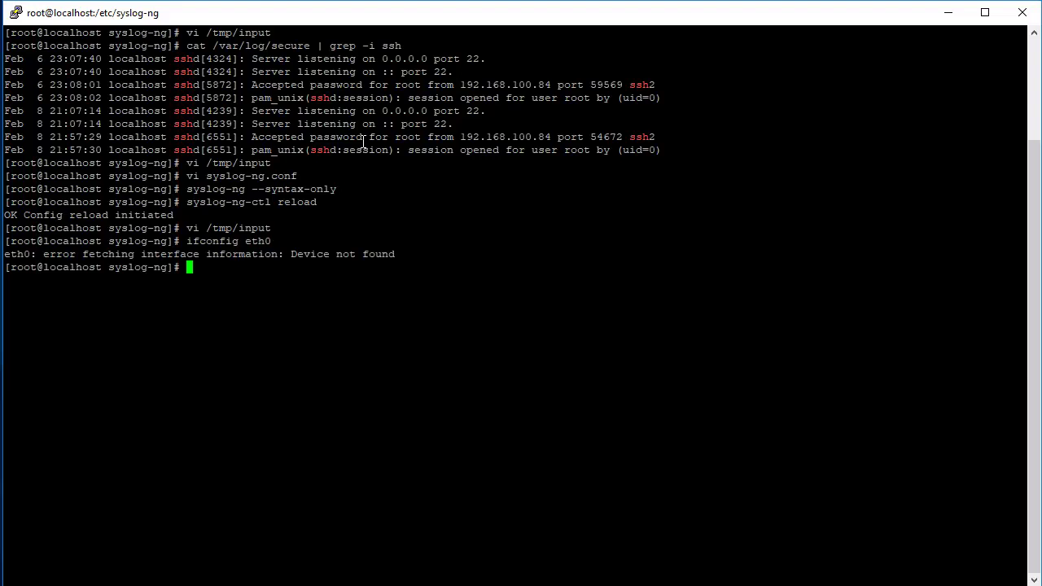
type("ifconfig")
key("Return")
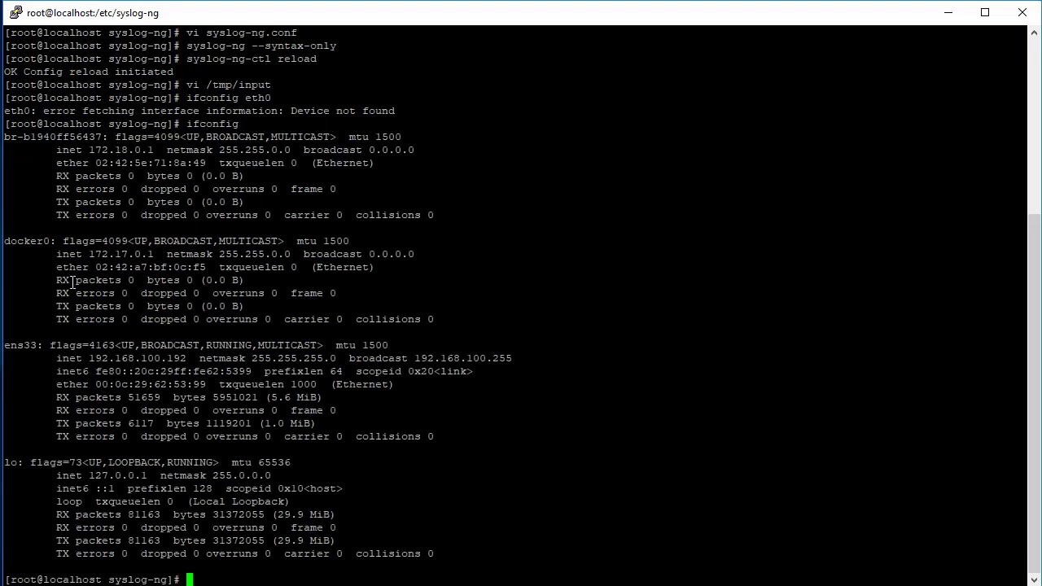
double_click(155, 360)
key("ctrl+c")
key("alt+Tab")
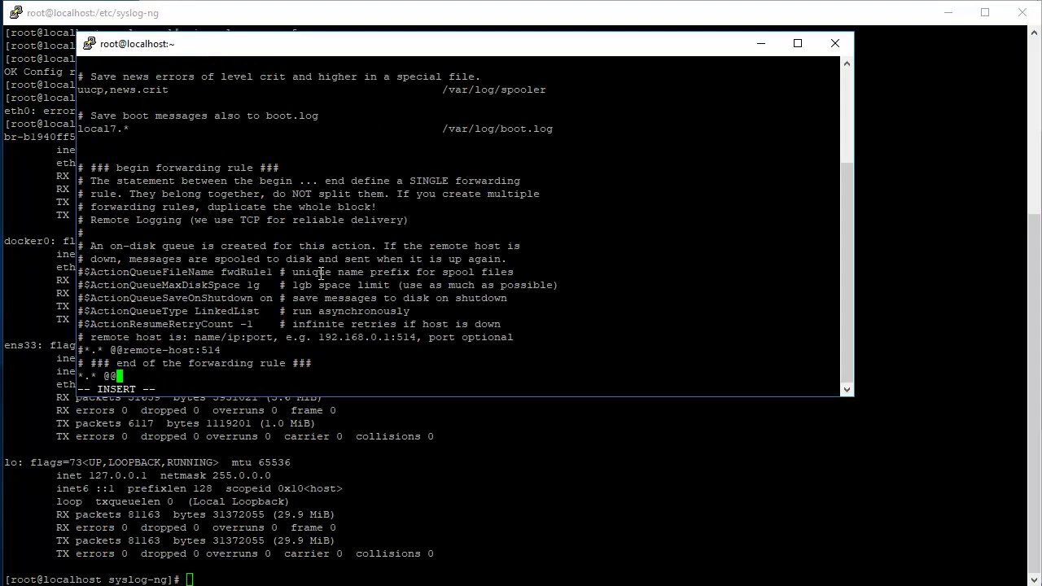
right_click(322, 273)
type(":514")
key("Escape")
type(":wq")
key("Return")
Restart rsyslog and confirm an ESTABLISHED connection on port 514 with netstat
type("systemc")
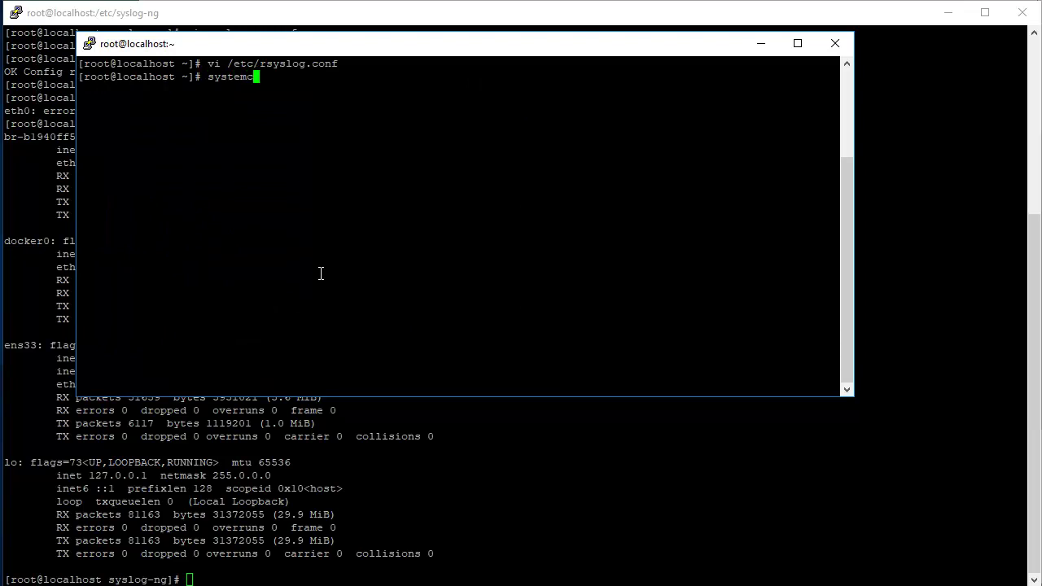
type("tl restart")
key("BackSpace")
key("BackSpace")
key("BackSpace")
key("BackSpace")
key("BackSpace")
key("BackSpace")
type("eload rsyslog")
key("Return")
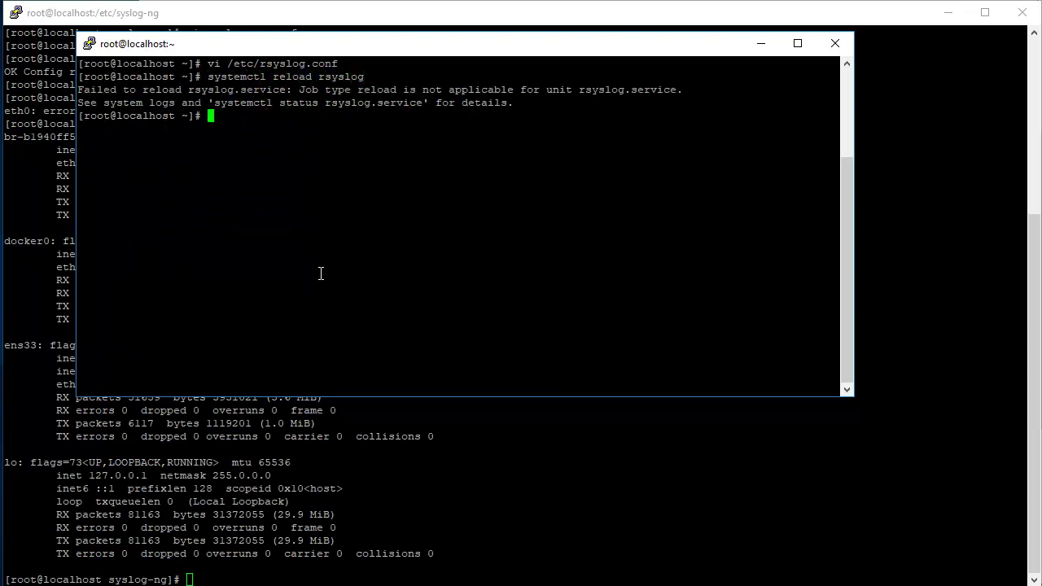
type("systemctl restart rsyslog")
key("Return")
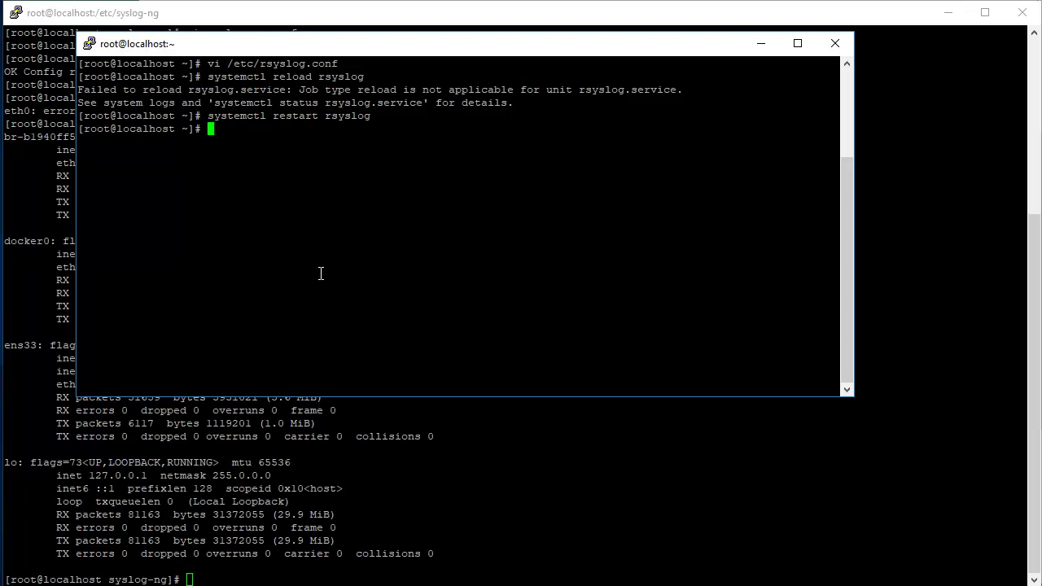
type("netstat -tupan | grep ")
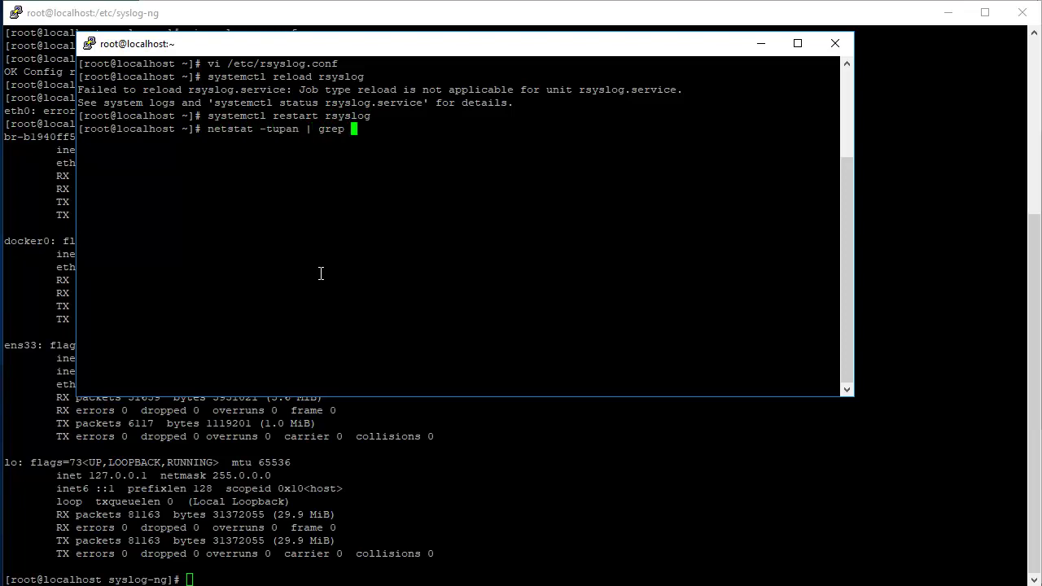
type("-i 514")
key("Return")
left_click_drag(370, 141, 506, 142)
left_click(401, 322)
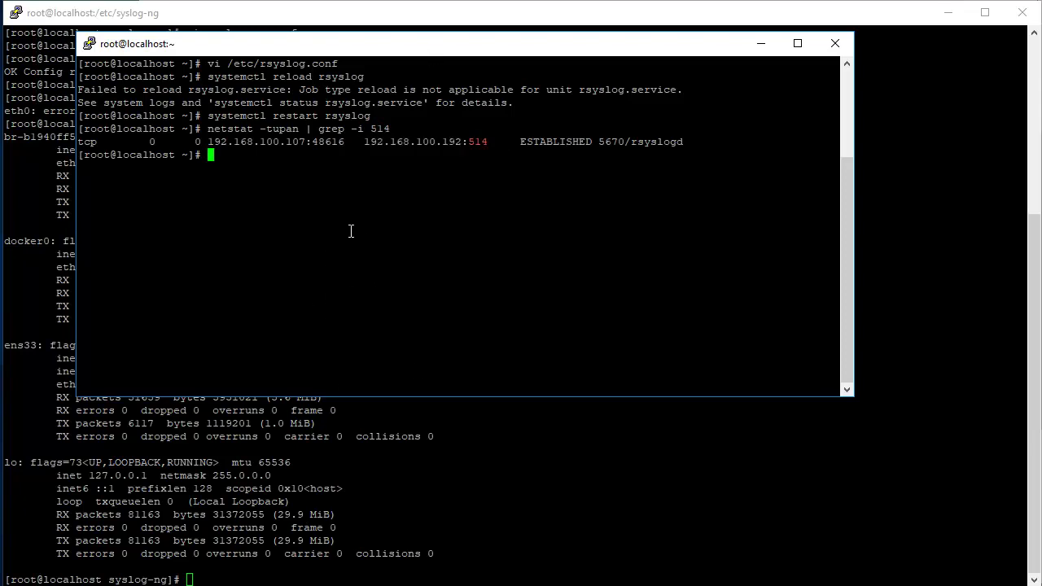
Duplicate the SSH session to 192.168.100.107 and log in as root
right_click(356, 45)
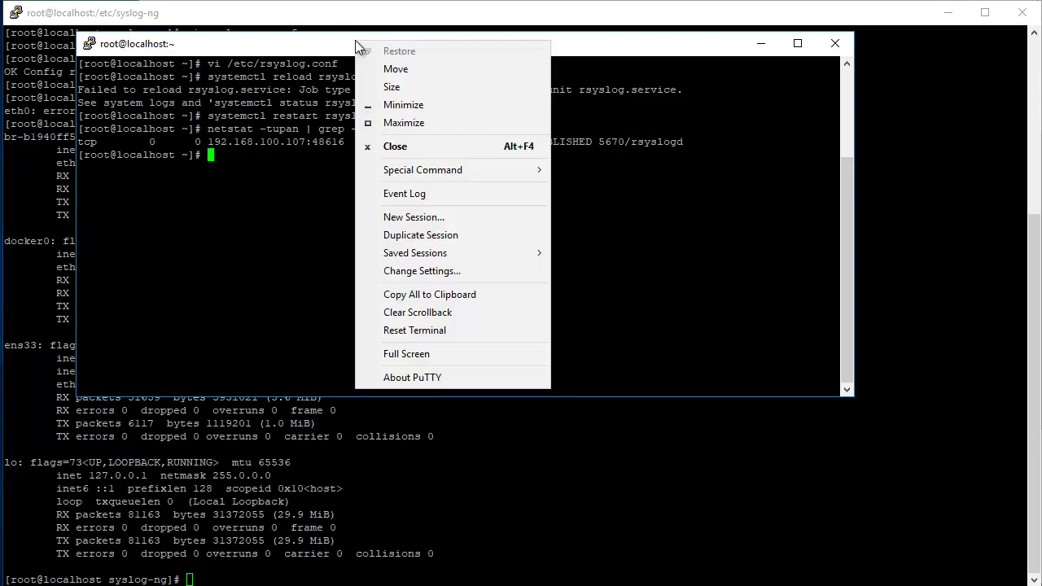
left_click(407, 236)
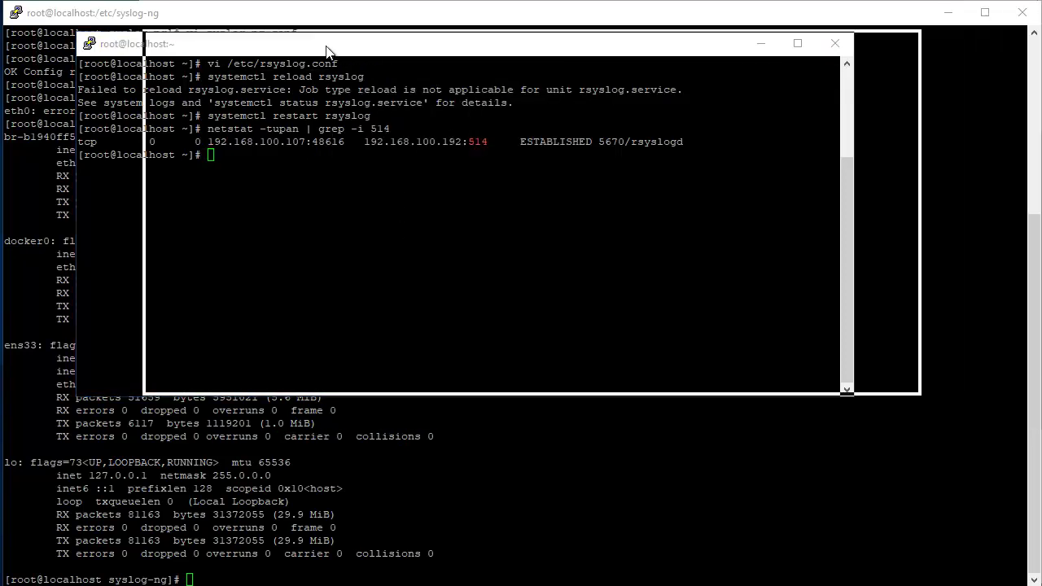
type("root")
key("Return")
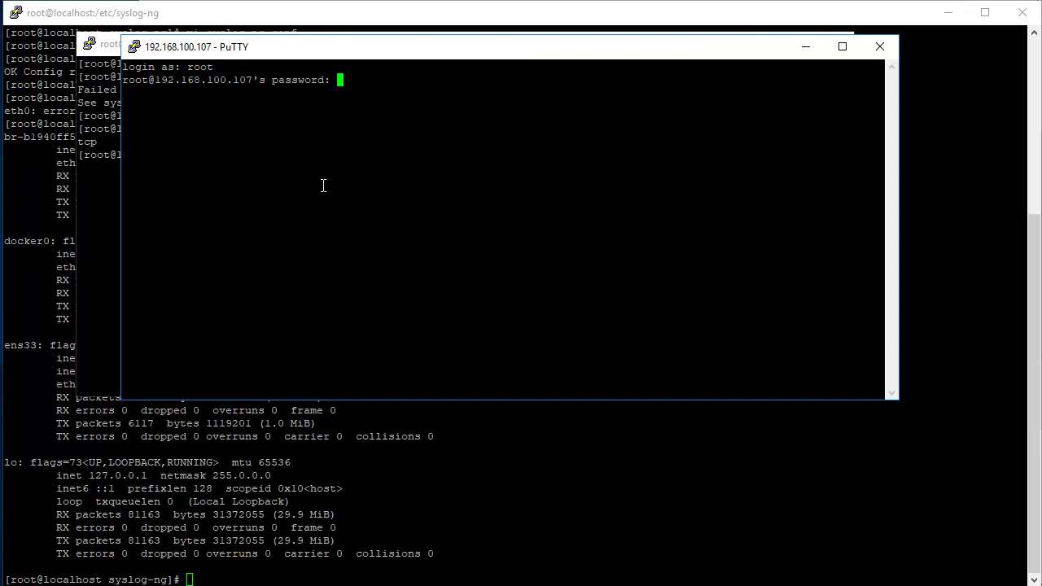
key("Return")
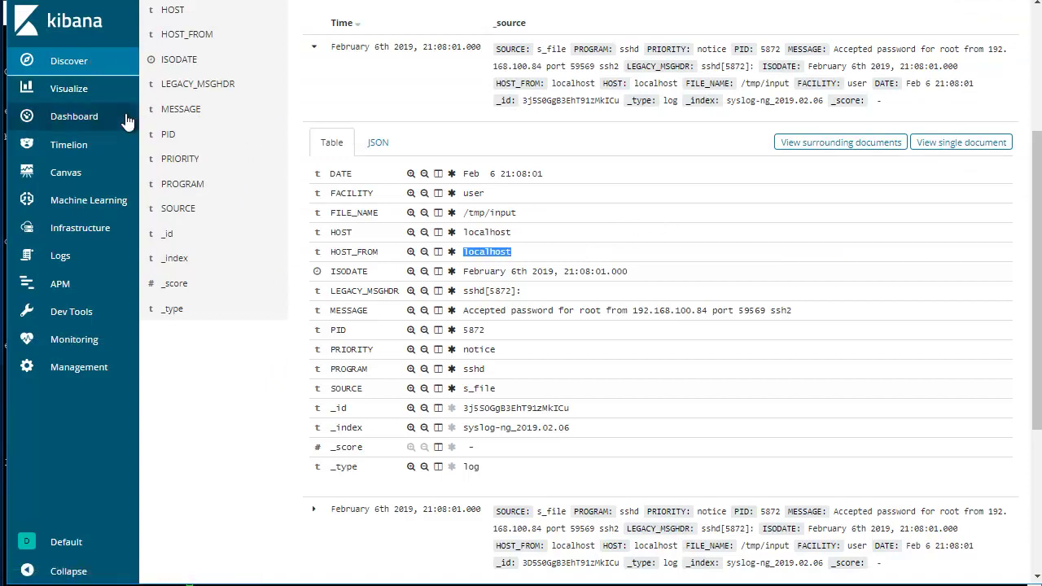
Return to Discover and select the syslog-ng_* index pattern
left_click(74, 92)
left_click(77, 67)
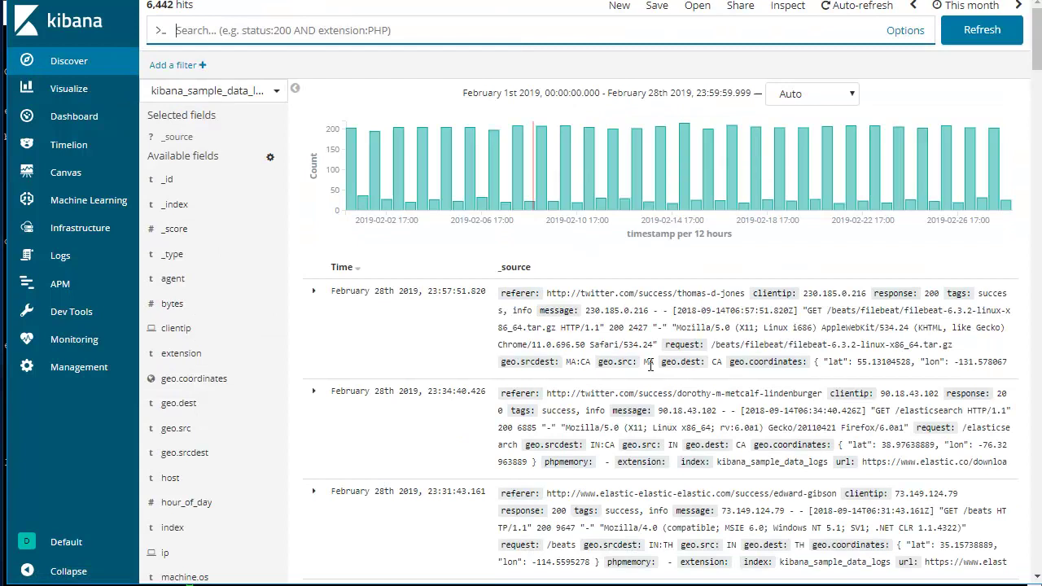
left_click(274, 90)
left_click(187, 140)
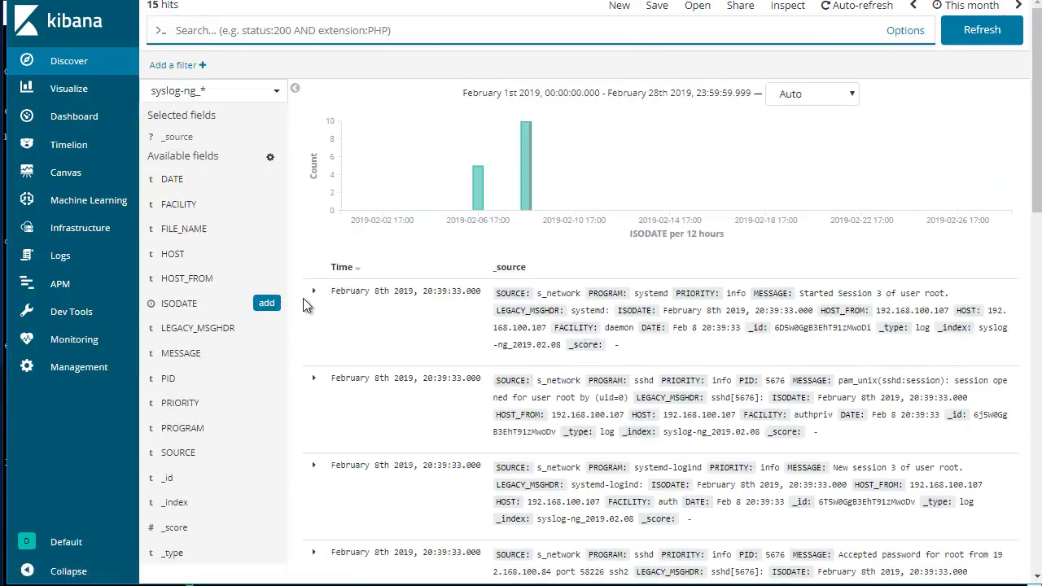
Expand the top entries and select their HOST_FROM value 192.168.100.107
left_click(314, 291)
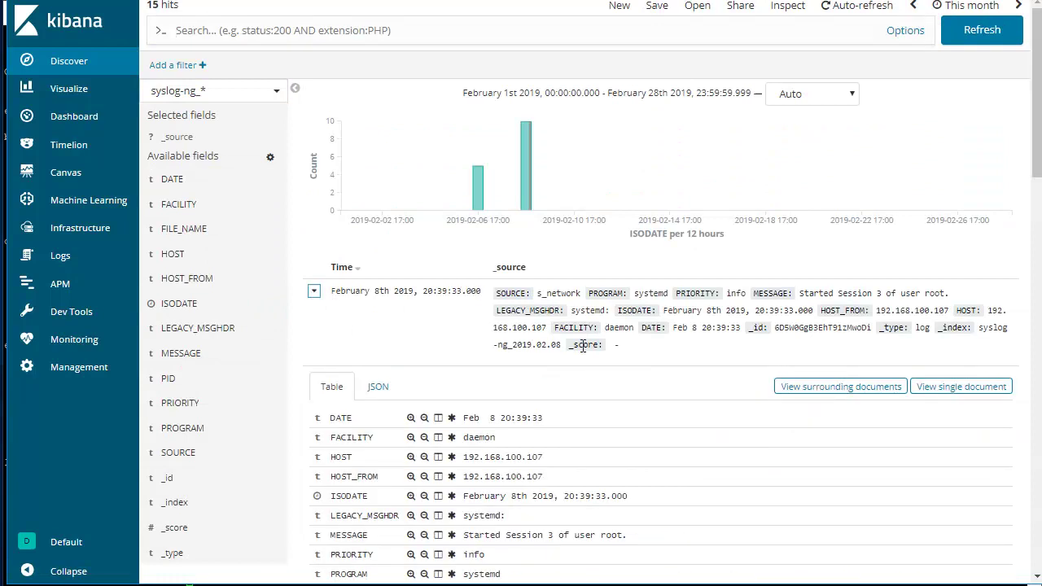
scroll(599, 347, "down", 3)
scroll(544, 296, "down", 3)
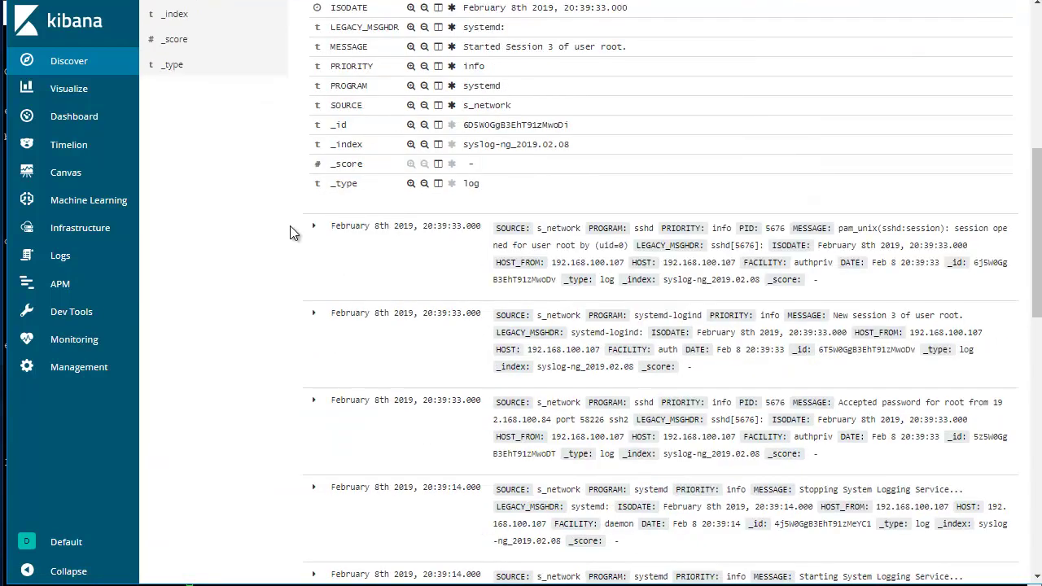
left_click(316, 227)
scroll(584, 310, "down", 2)
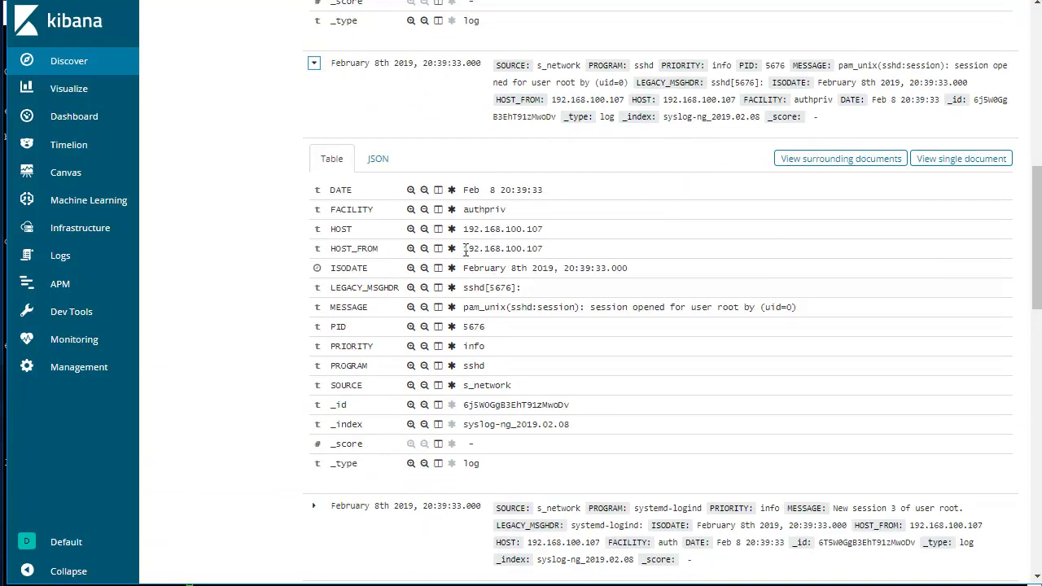
left_click_drag(464, 249, 543, 249)
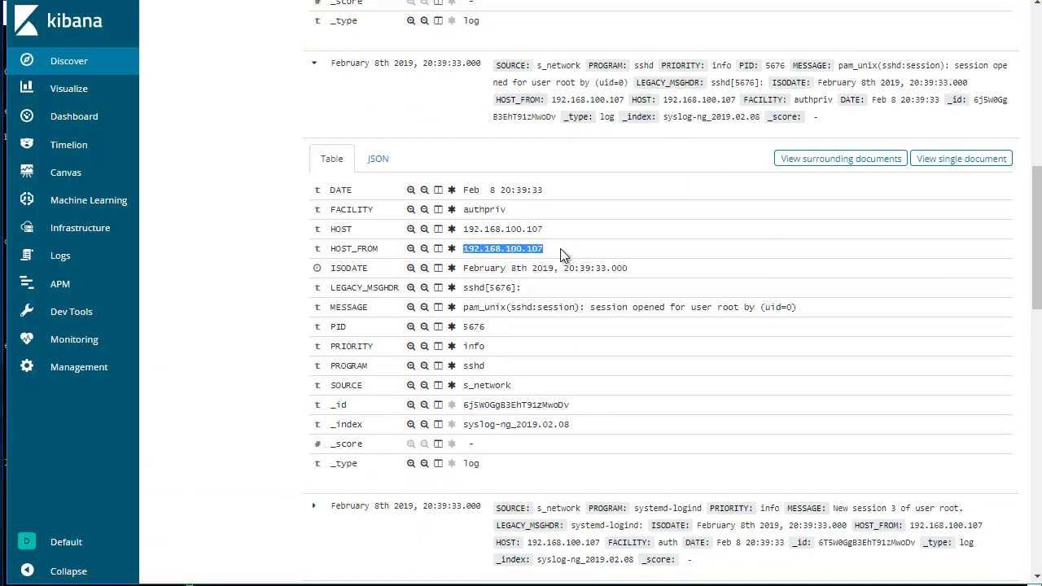
left_click(487, 255)
left_click_drag(543, 249, 485, 249)
Run ifconfig on the client to confirm its IP is 192.168.100.107, then return to Discover
key("alt+Tab")
type("ifconfig")
key("Return")
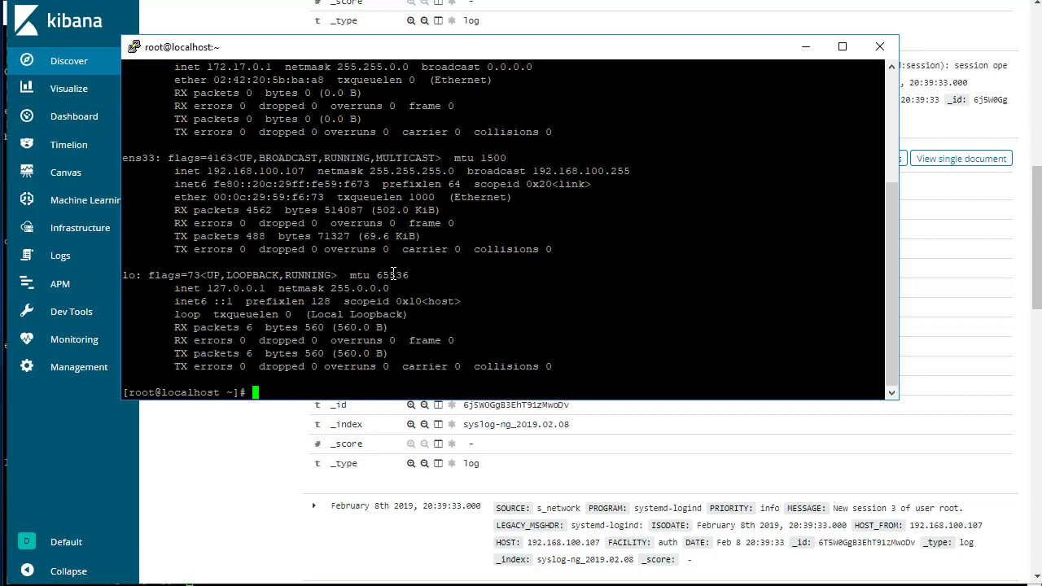
double_click(240, 172)
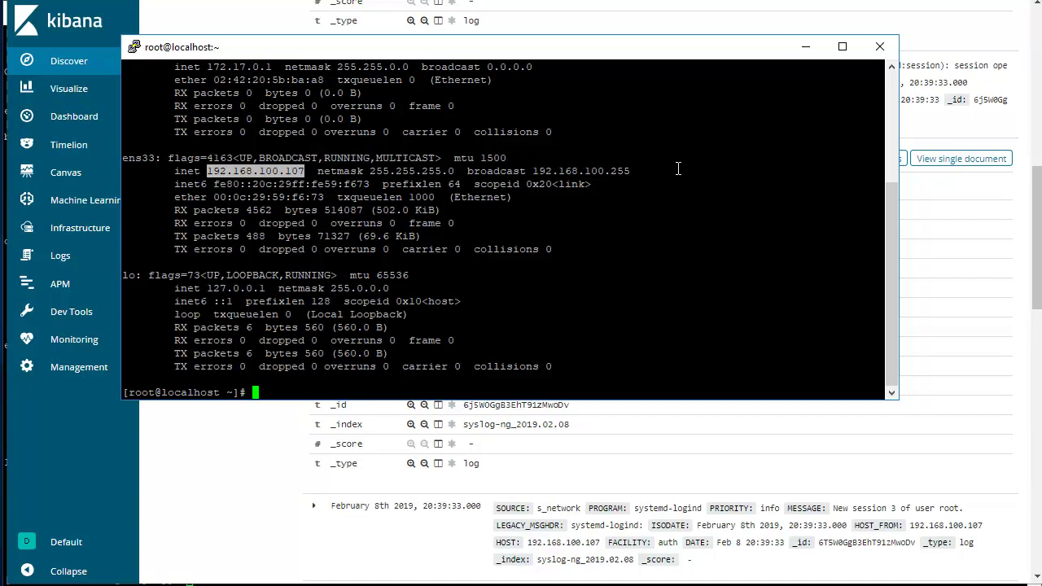
left_click(804, 48)
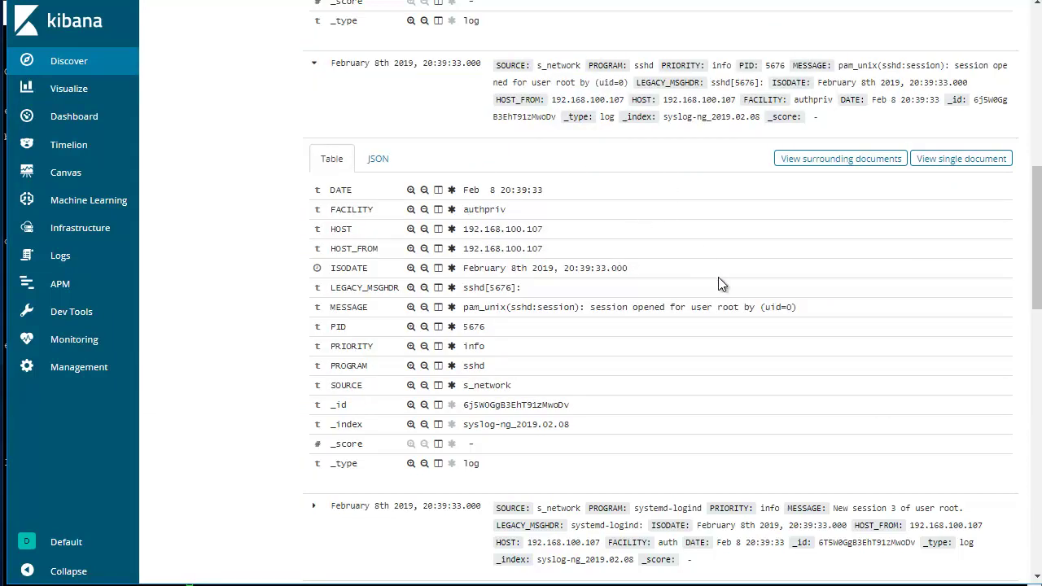
scroll(708, 261, "up", 3)
scroll(718, 276, "up", 4)
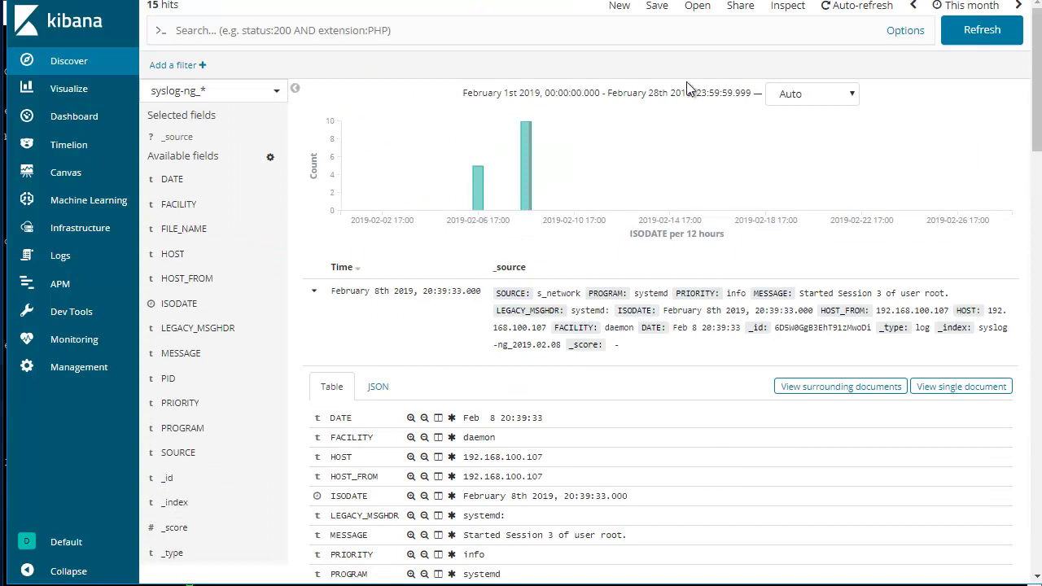
Open Kibana's Visualize section from the sidebar
left_click(82, 96)
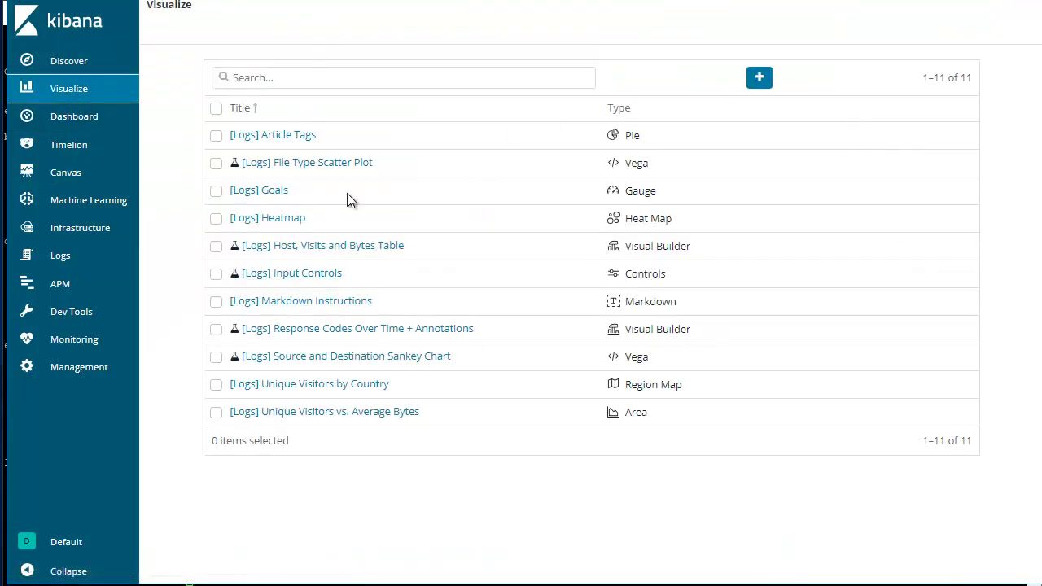